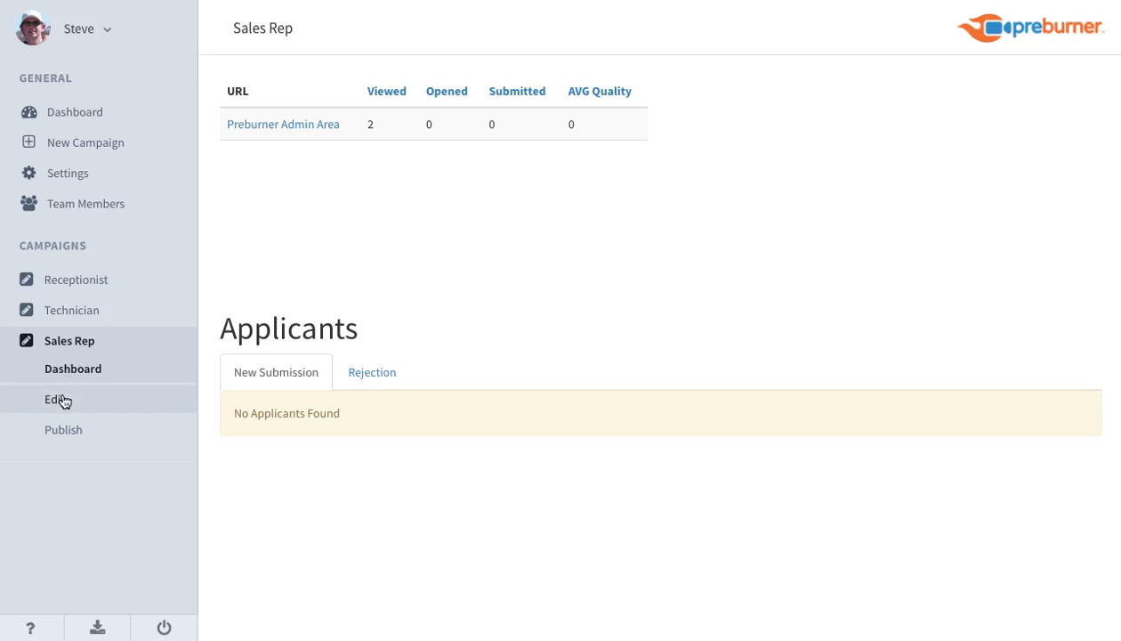
# Open the Sales Rep campaign's Follow Up Builder for editing and expand the Thank you email step under New Submission.
pyautogui.click(62, 402)
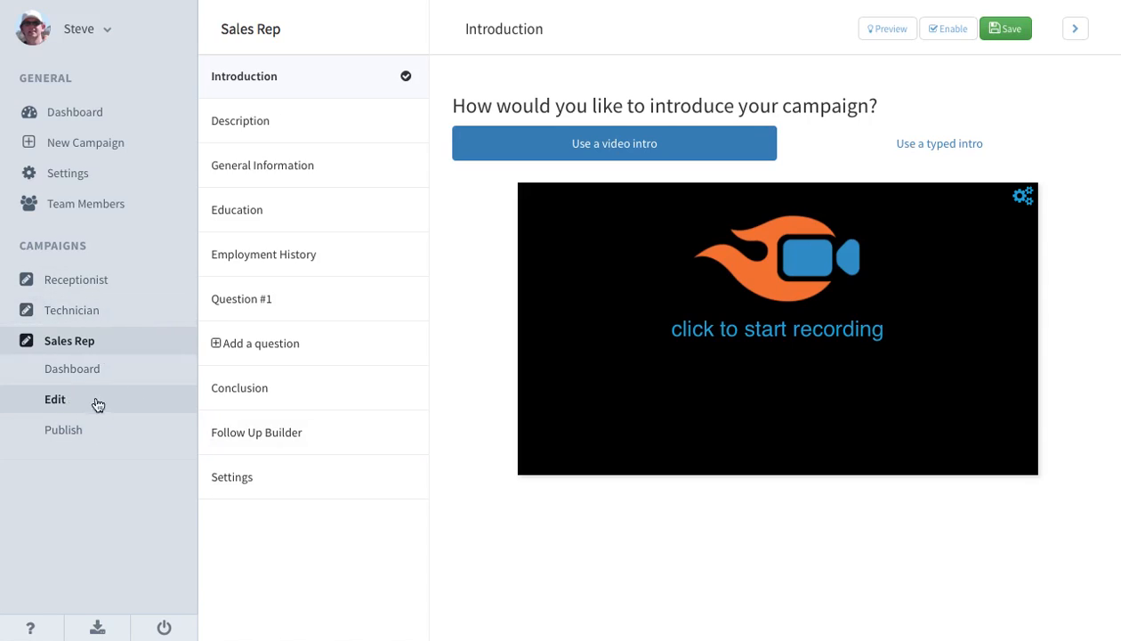
pyautogui.click(309, 434)
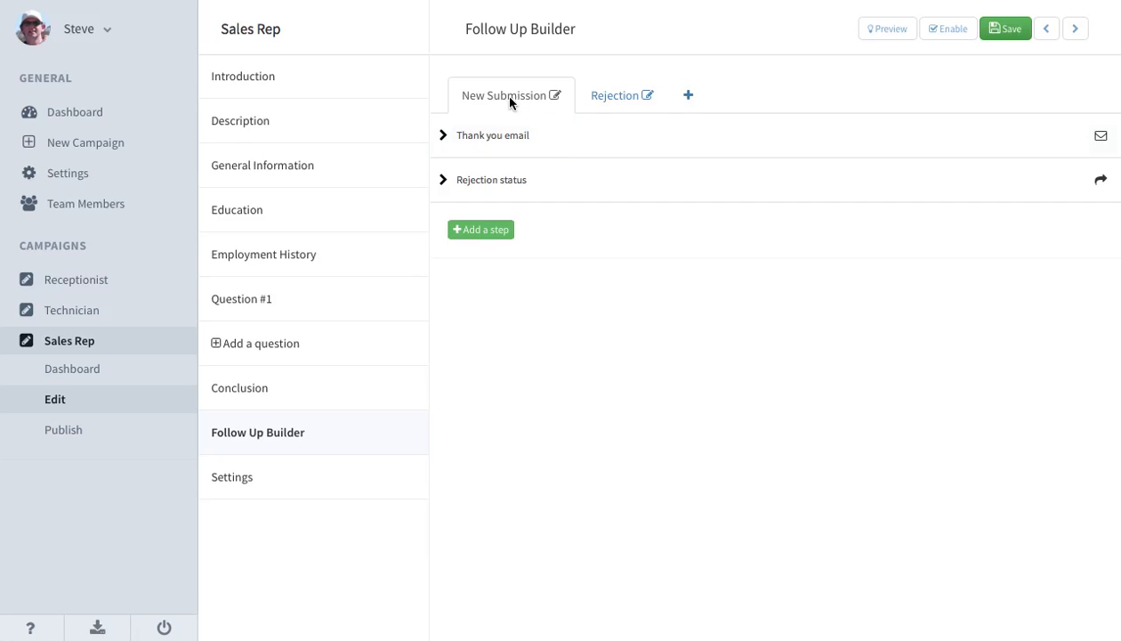
pyautogui.click(538, 135)
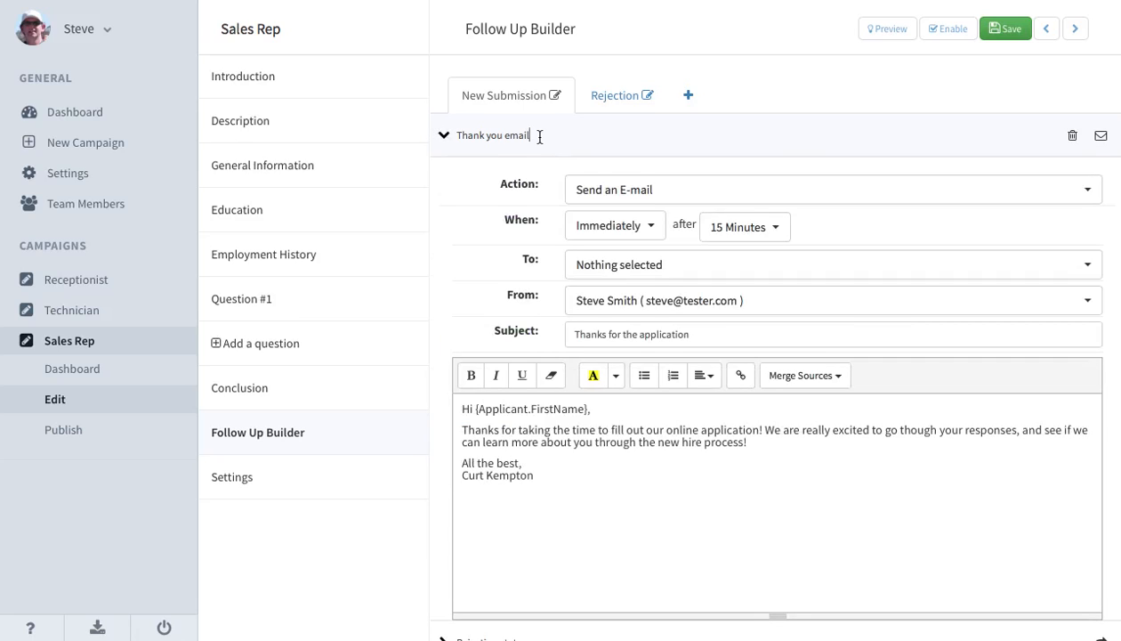
pyautogui.scroll(-2, 623, 320)
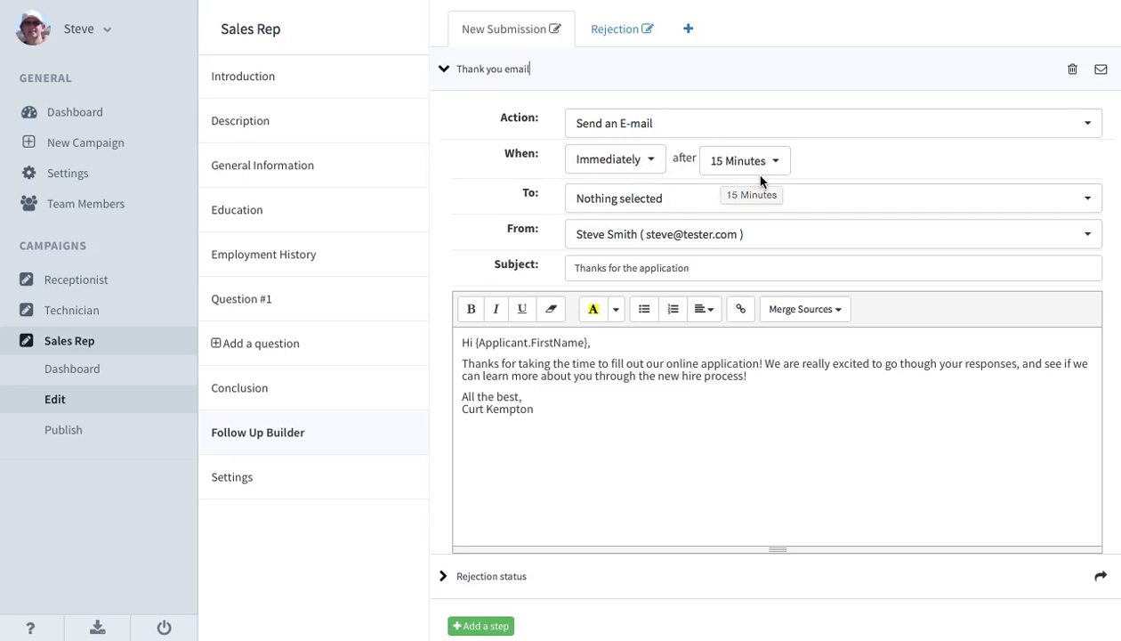
# Address the thank-you email to {Applicant.Email} only and choose the account owner as its sender.
pyautogui.click(669, 203)
pyautogui.click(656, 234)
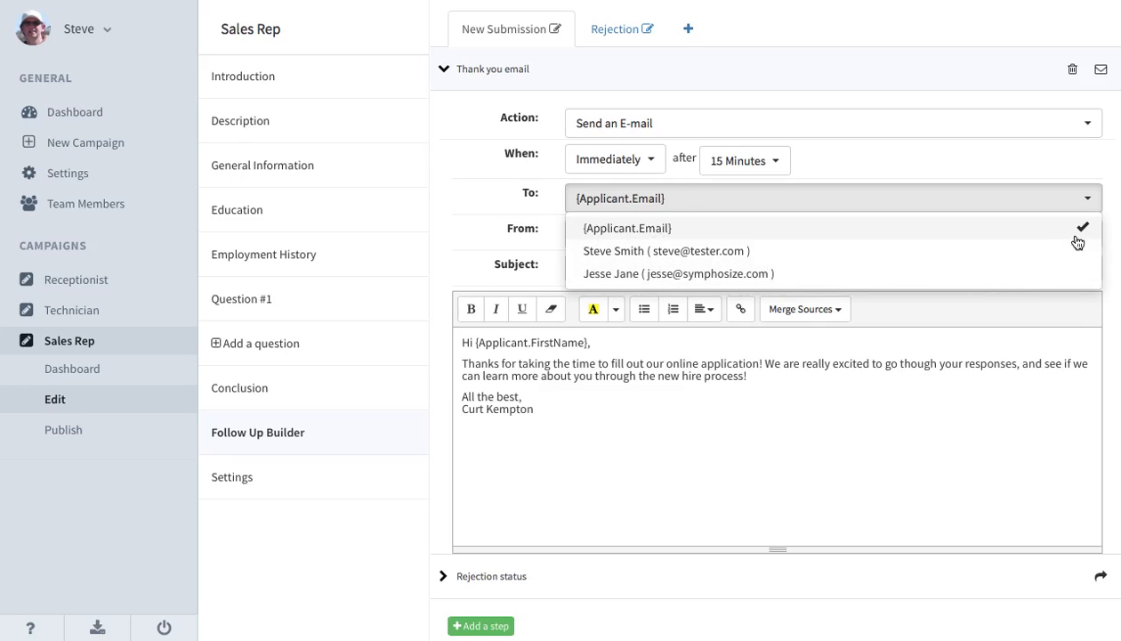
pyautogui.click(739, 258)
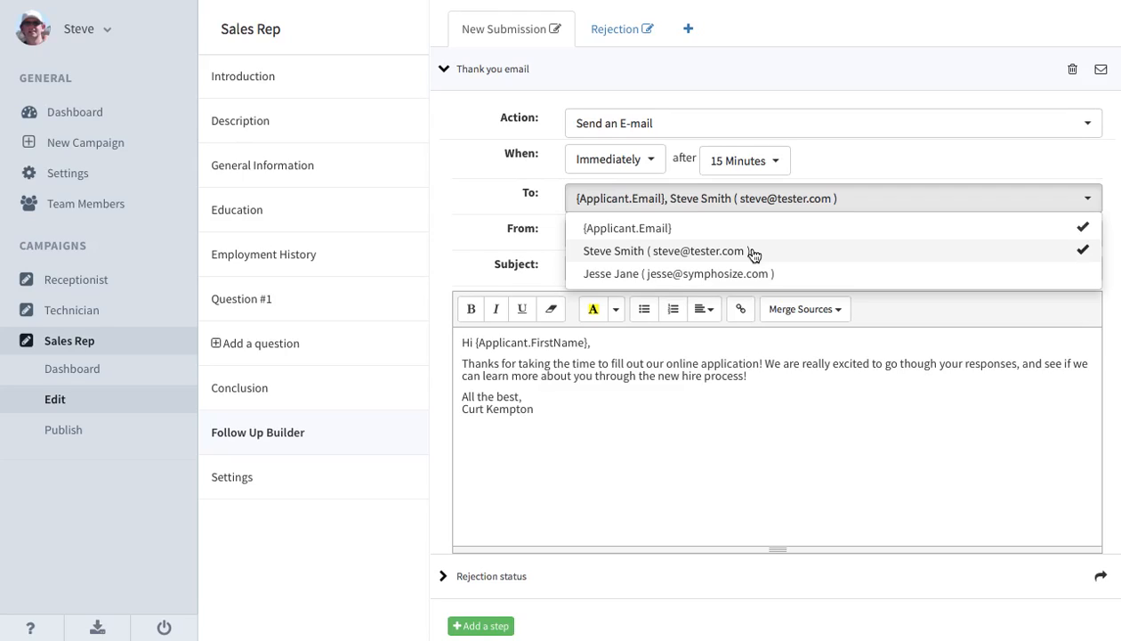
pyautogui.click(752, 255)
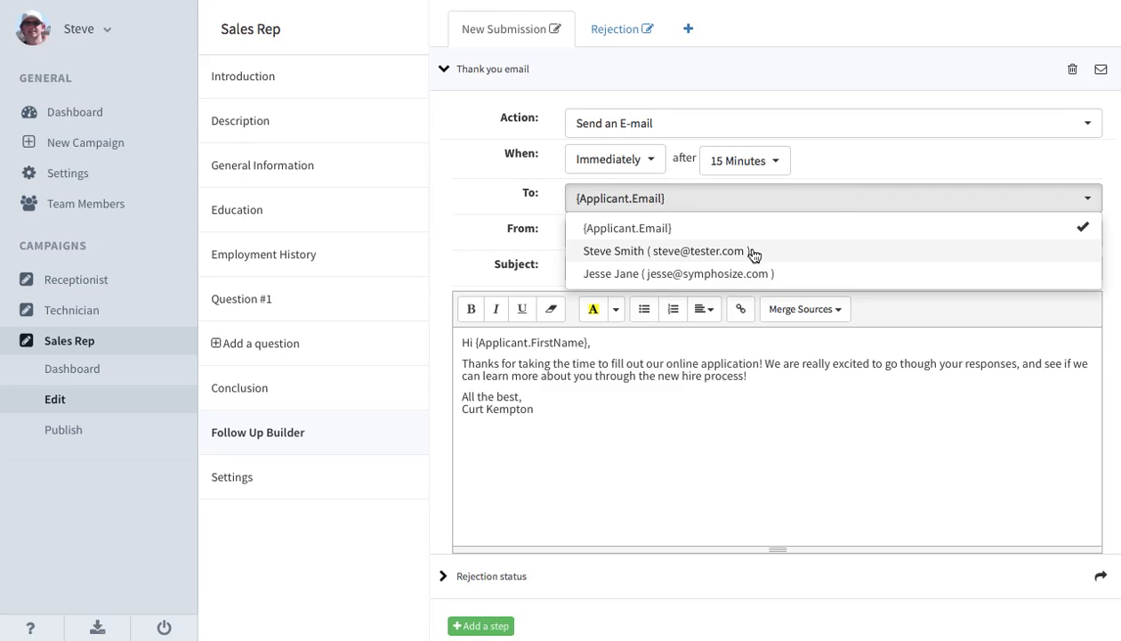
pyautogui.click(479, 185)
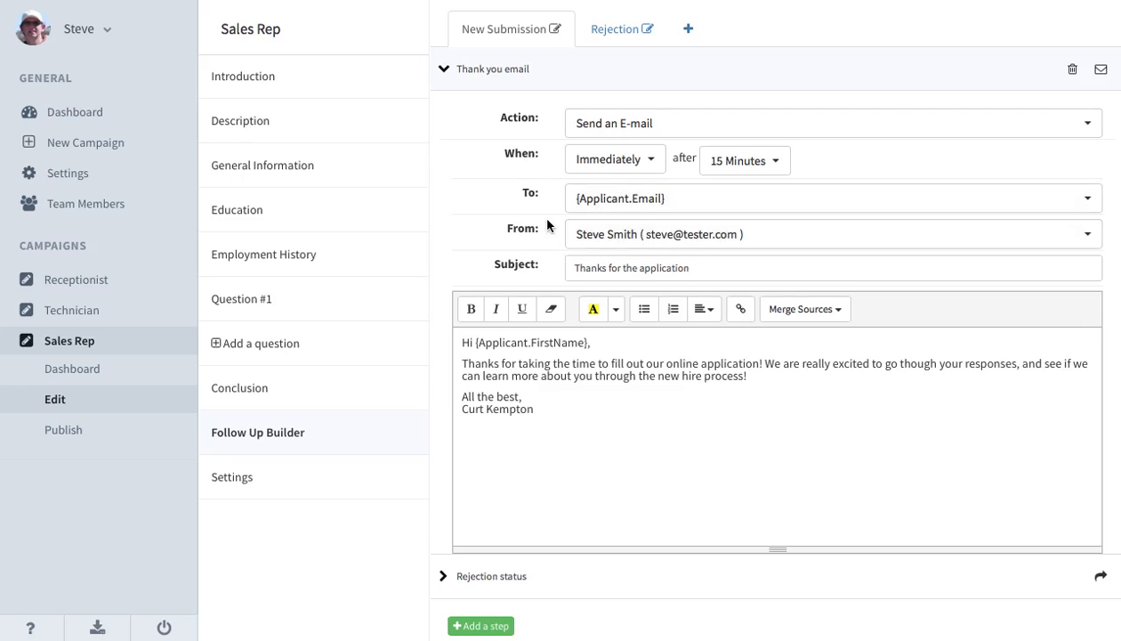
pyautogui.click(594, 236)
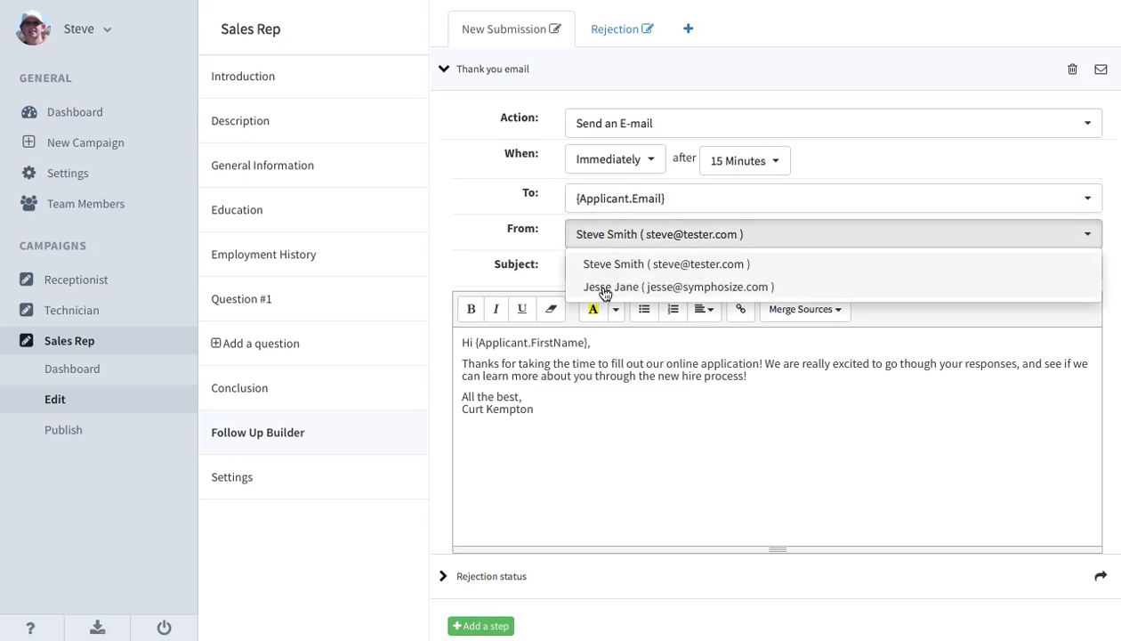
pyautogui.click(647, 267)
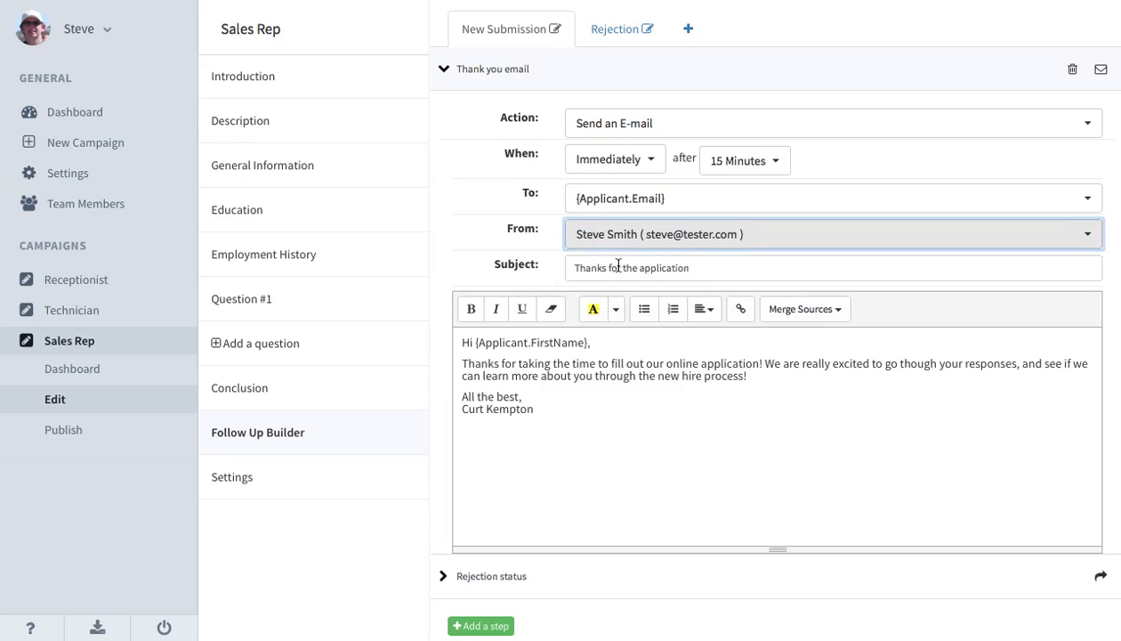
# Replace the greeting line in the thank-you email body with "Hello" followed by the applicant's First Name merge field.
pyautogui.moveTo(574, 268); pyautogui.dragTo(706, 278)
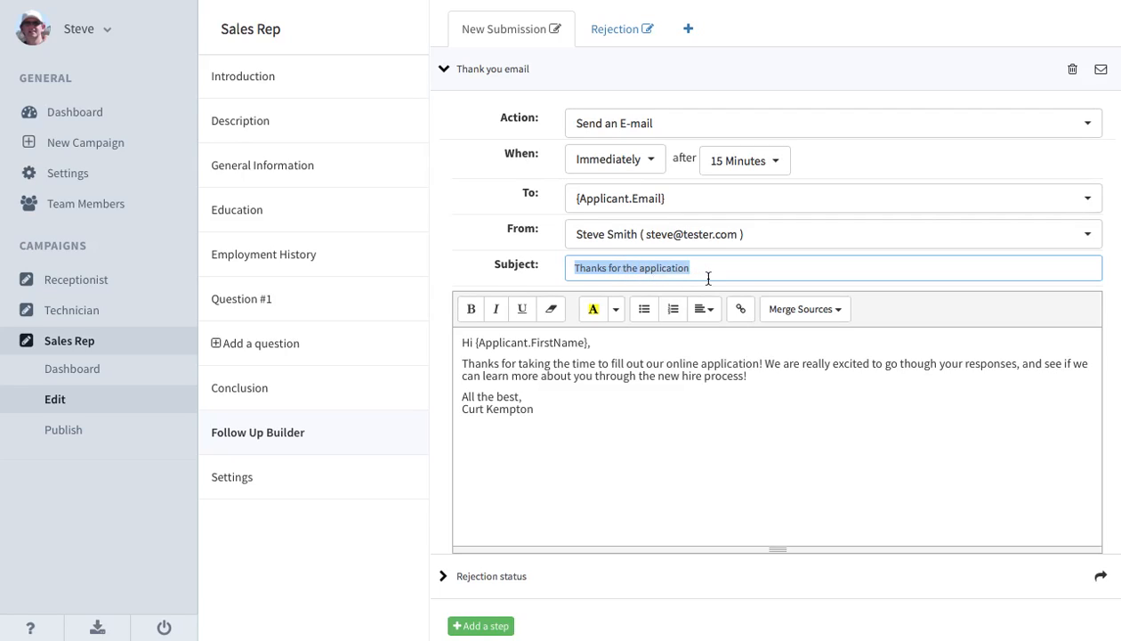
pyautogui.click(476, 359)
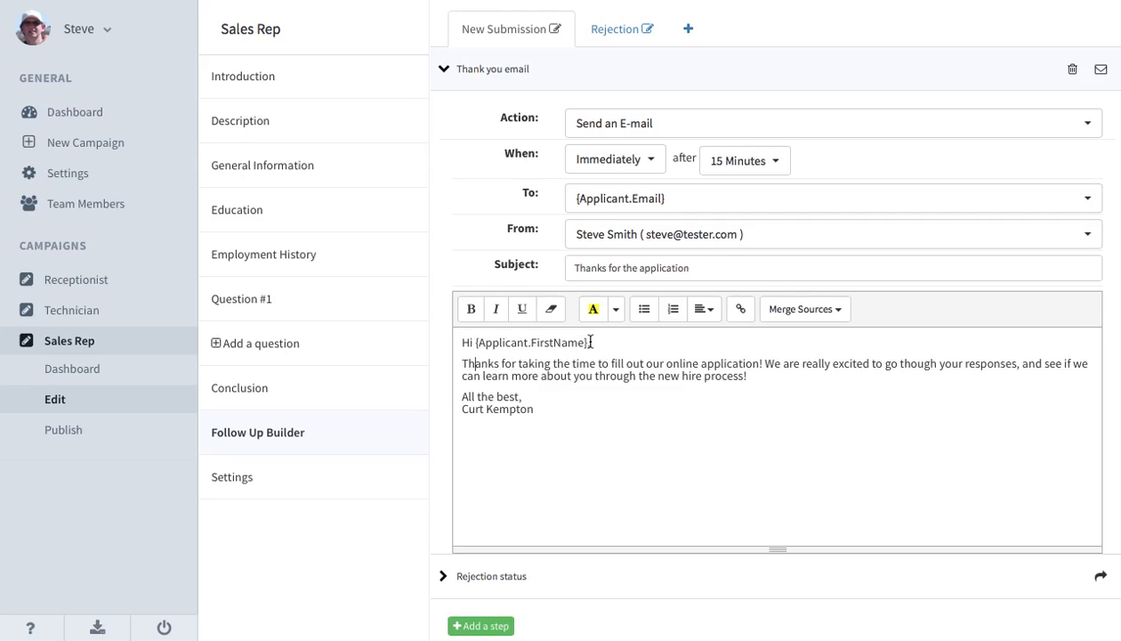
pyautogui.moveTo(591, 341); pyautogui.dragTo(457, 339)
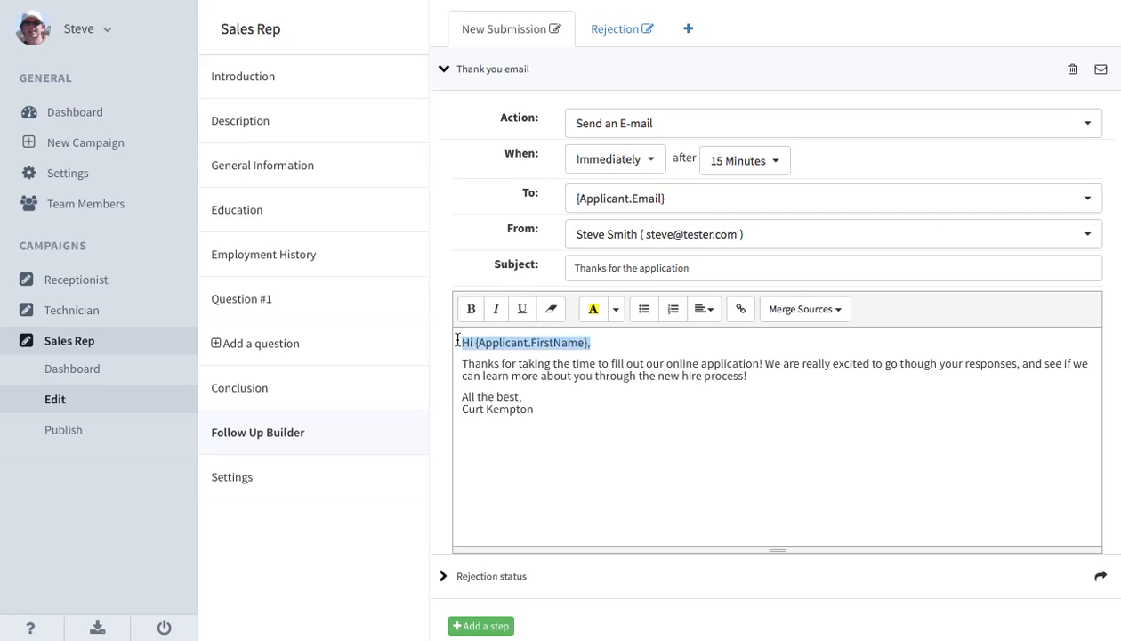
pyautogui.press('BackSpace')
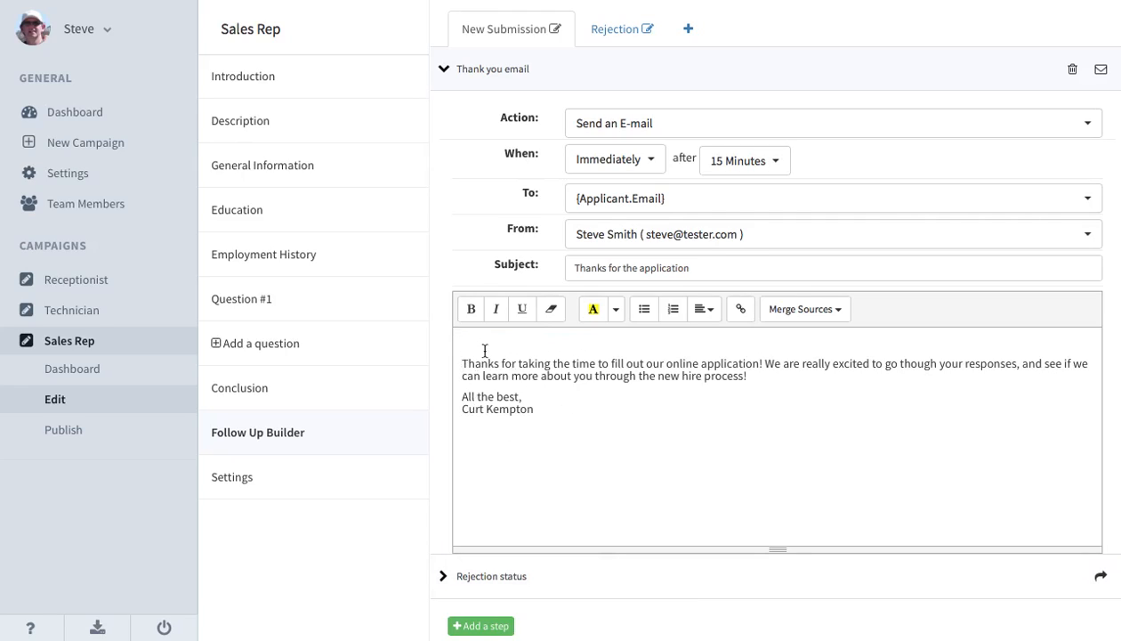
pyautogui.moveTo(469, 343); pyautogui.dragTo(582, 415)
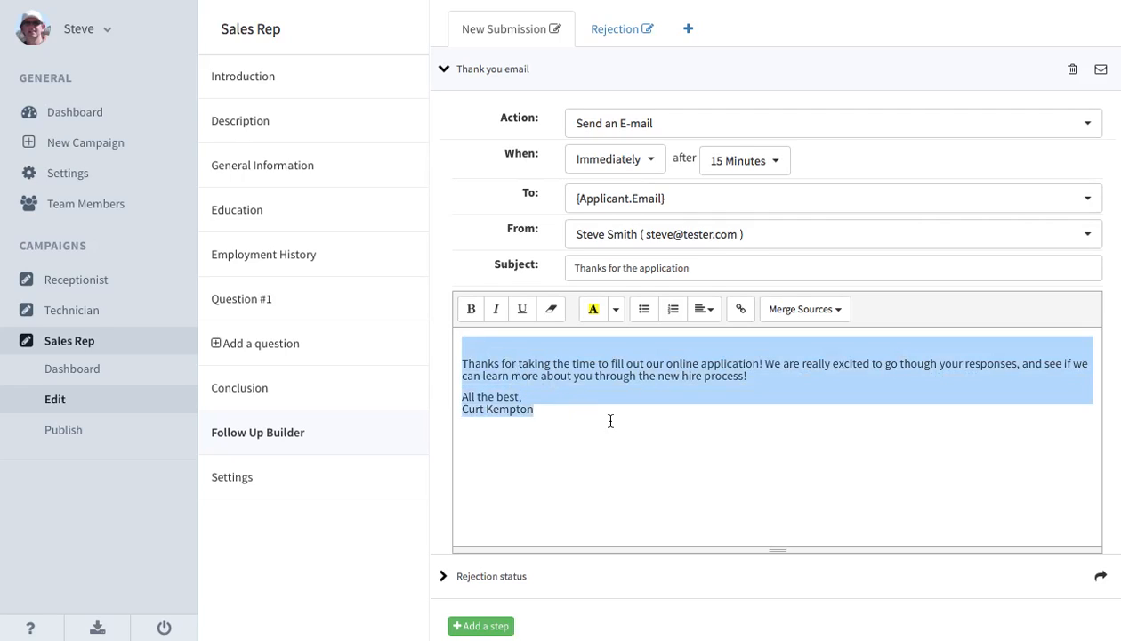
pyautogui.click(501, 344)
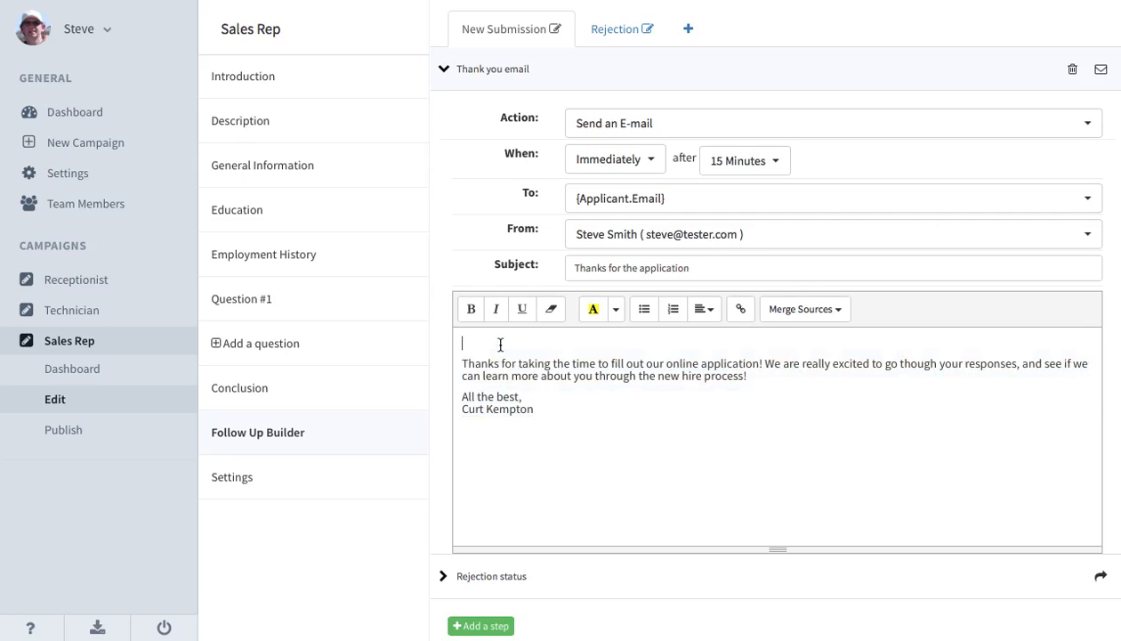
pyautogui.write('Hello')
pyautogui.click(808, 313)
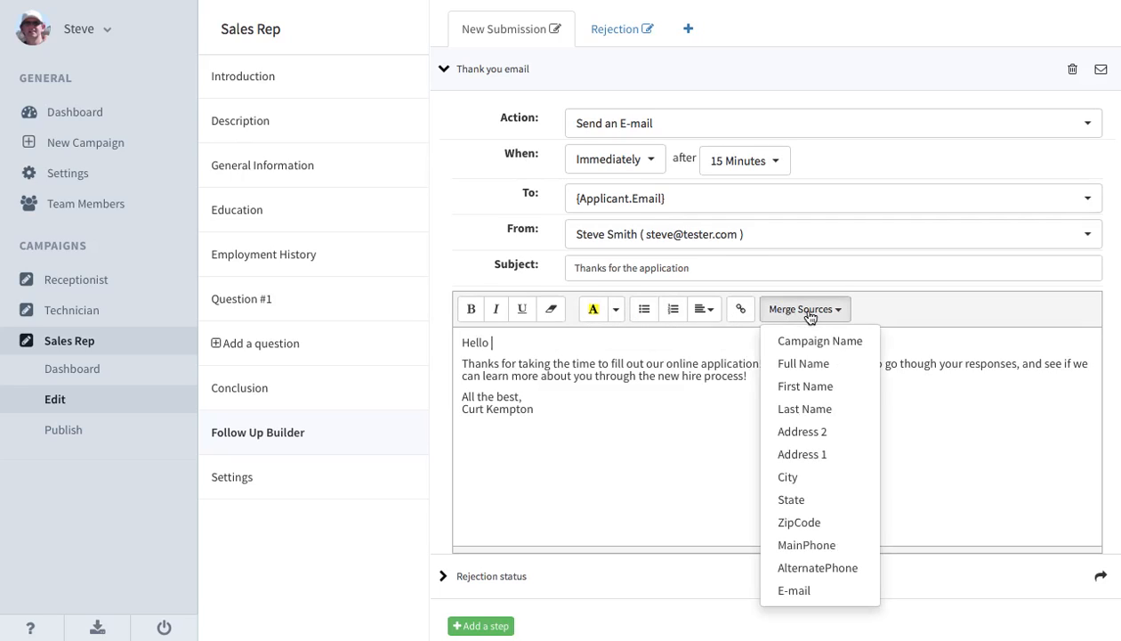
pyautogui.click(801, 388)
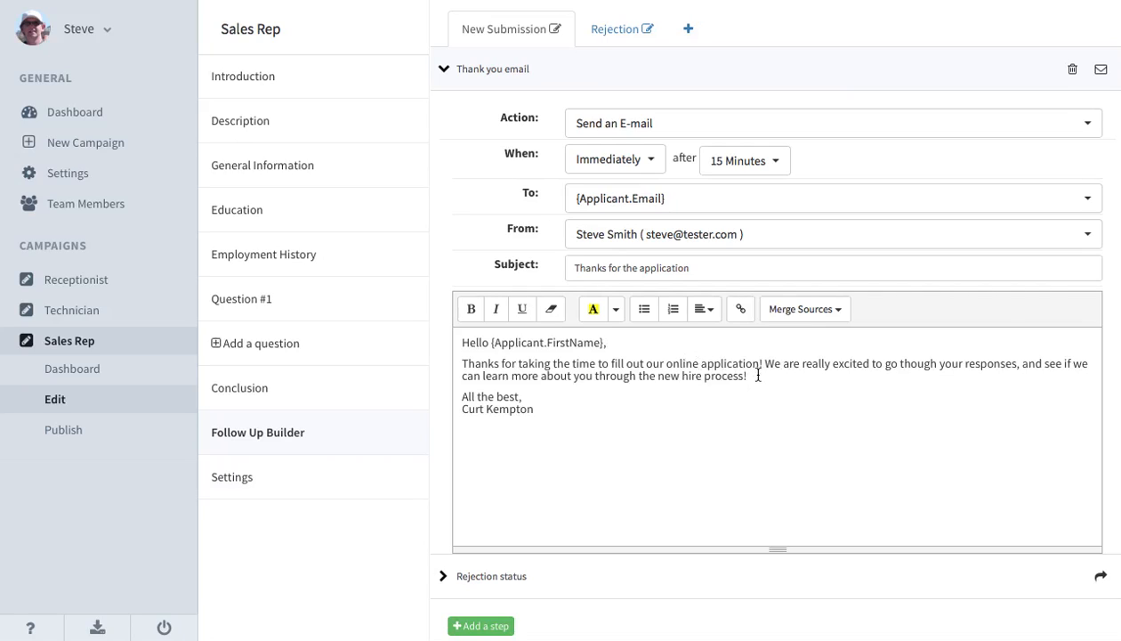
# Add the paragraph "I can't wait to hear what it's like to live in {Applicant.City}!" above the email's closing, using the City merge field.
pyautogui.click(799, 311)
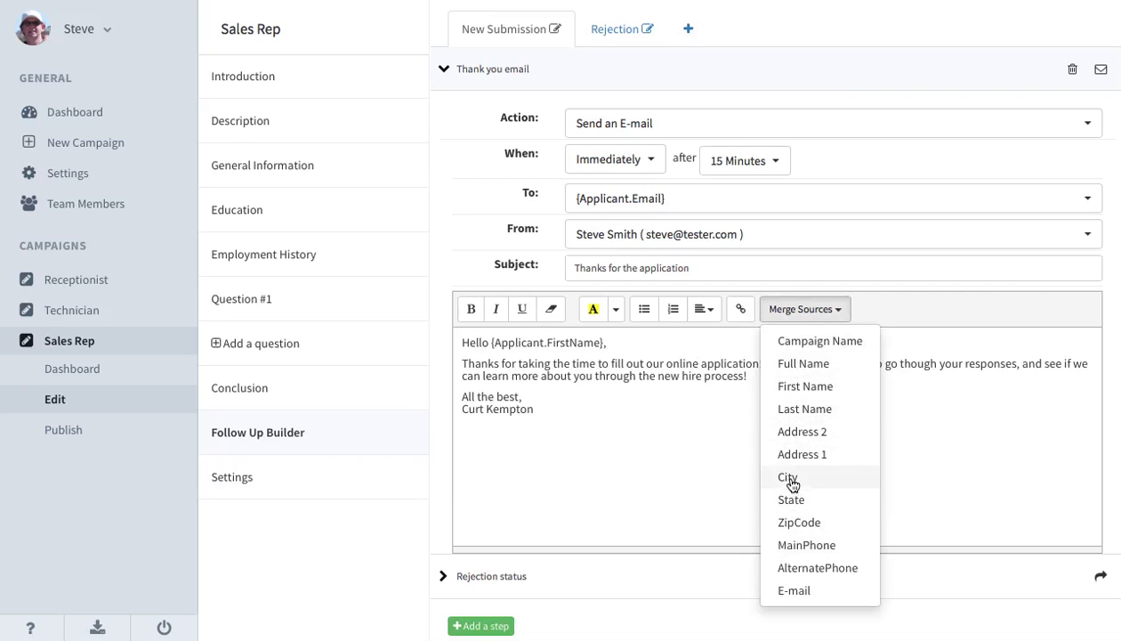
pyautogui.click(748, 393)
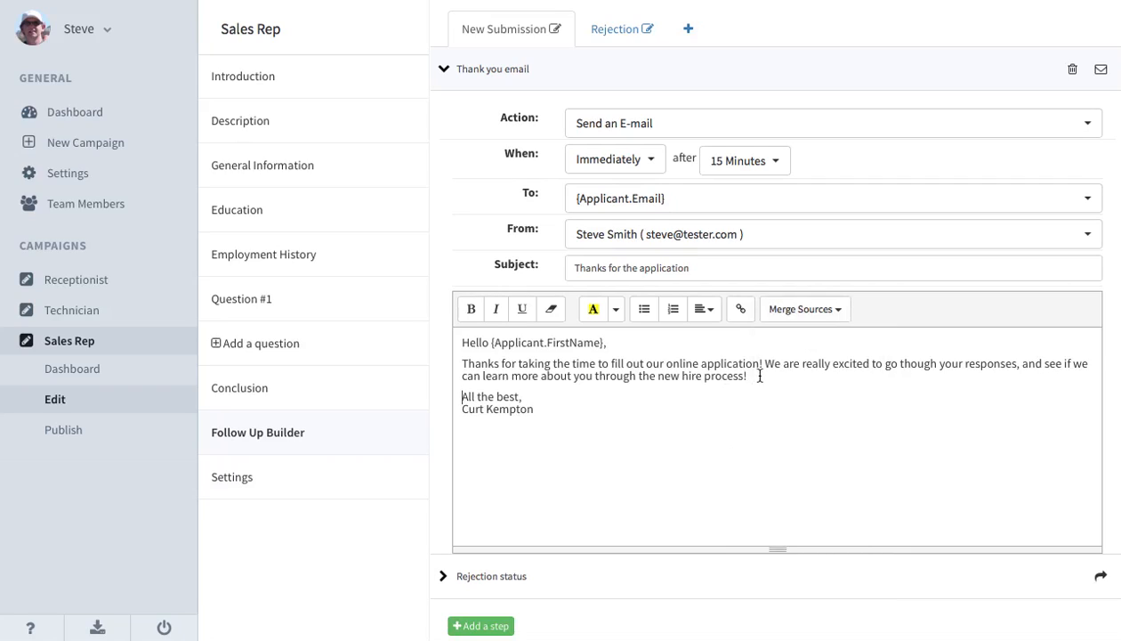
pyautogui.click(754, 374)
pyautogui.press('Return')
pyautogui.press('Return')
pyautogui.write("I can't")
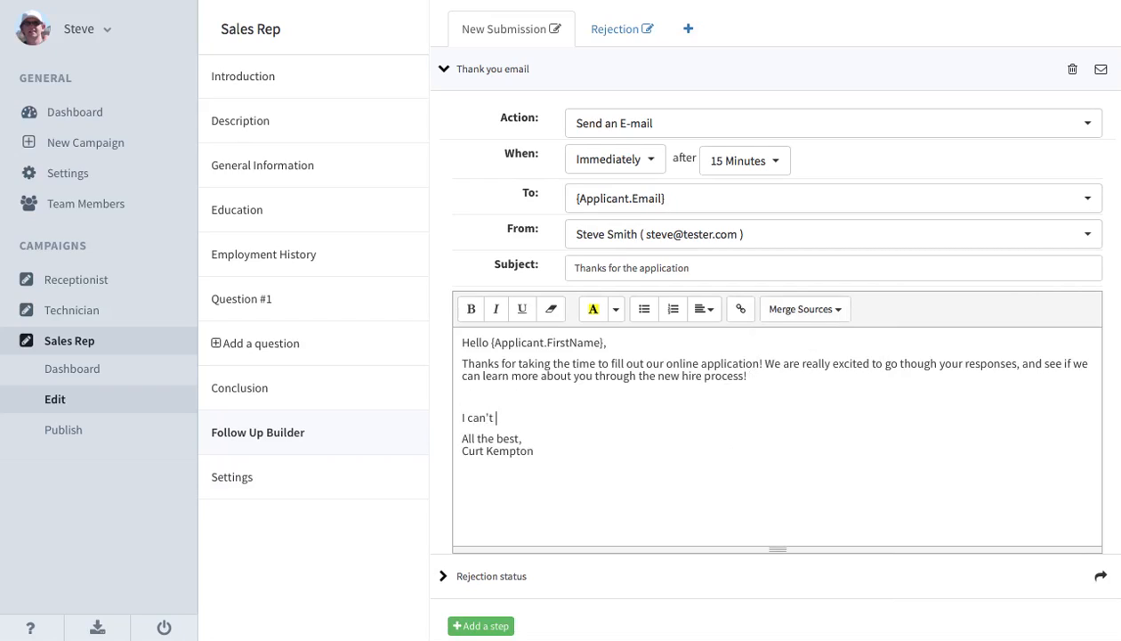
pyautogui.write(" wait to hear what it'")
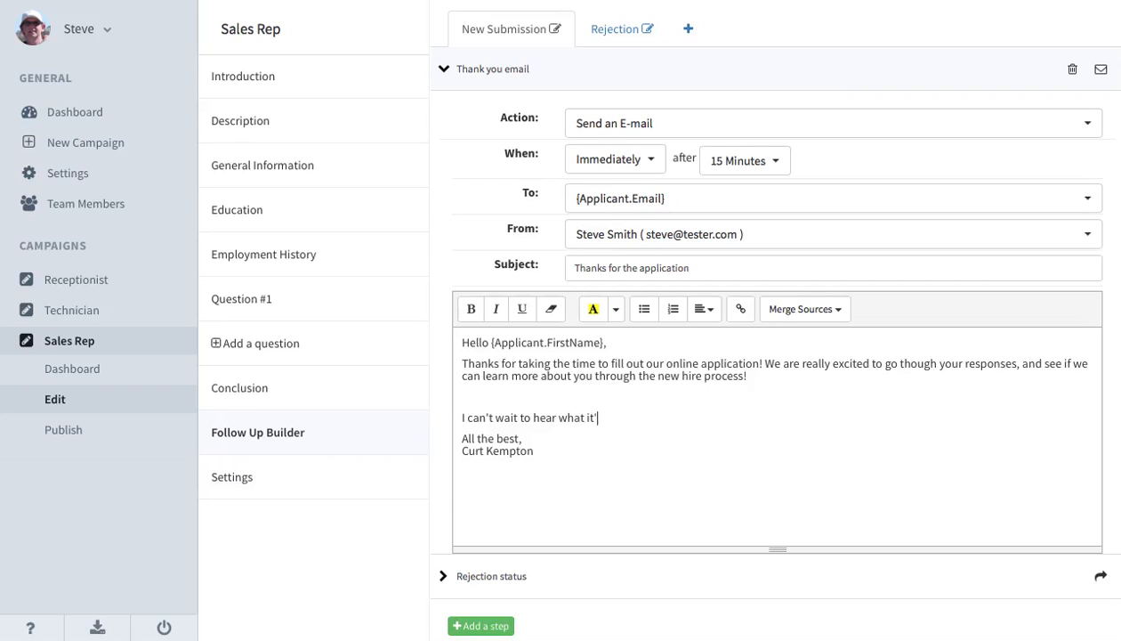
pyautogui.write('s like t')
pyautogui.click(815, 315)
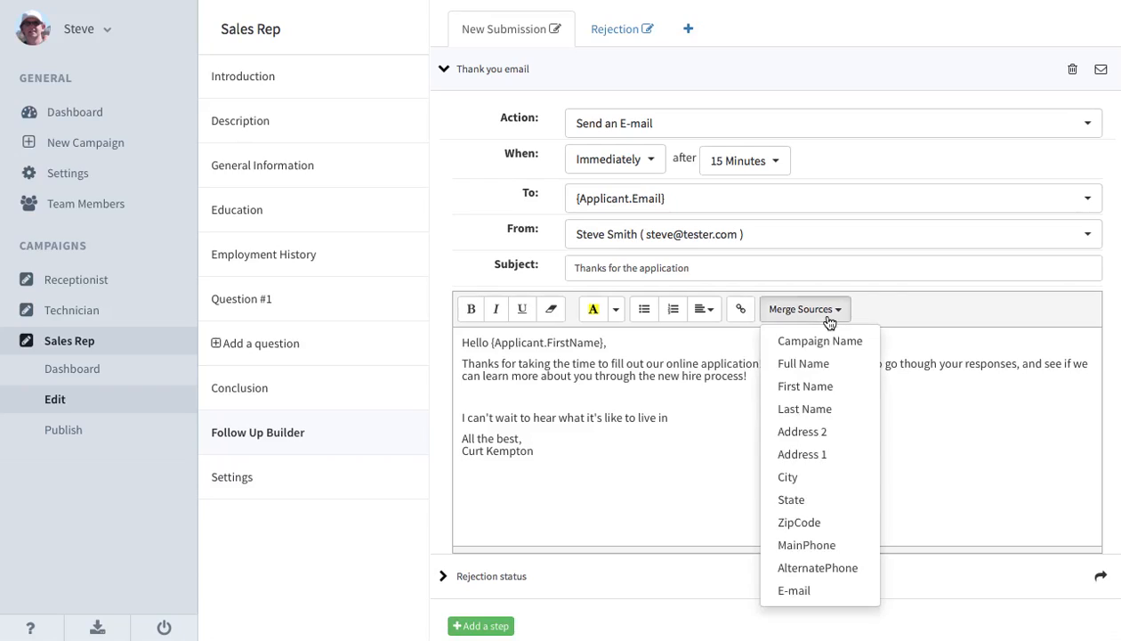
pyautogui.click(790, 477)
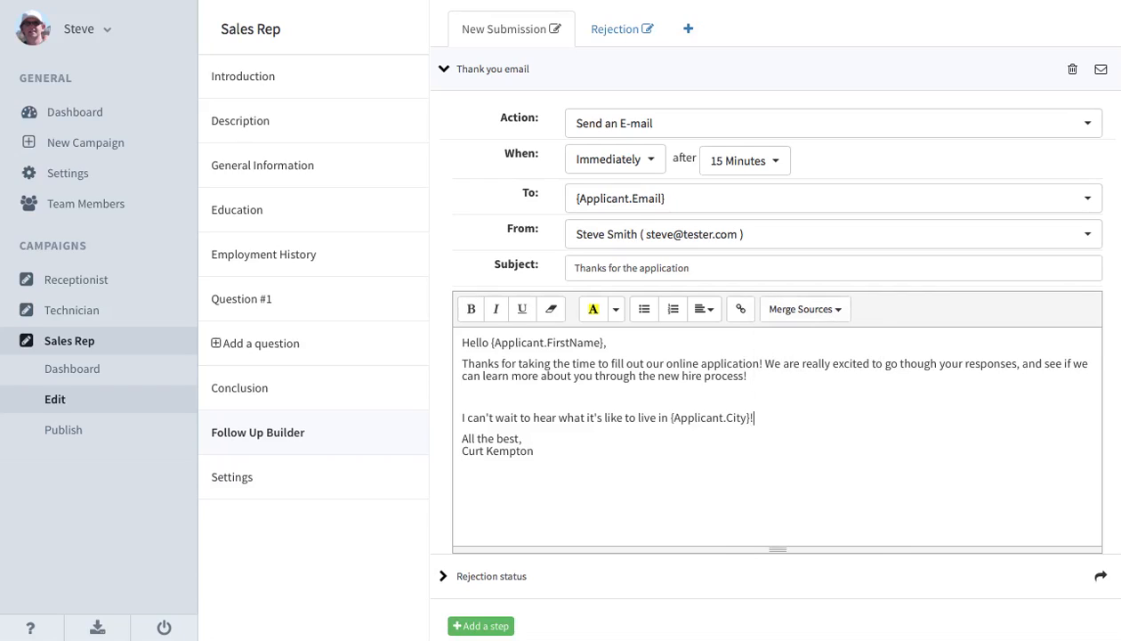
pyautogui.press('BackSpace')
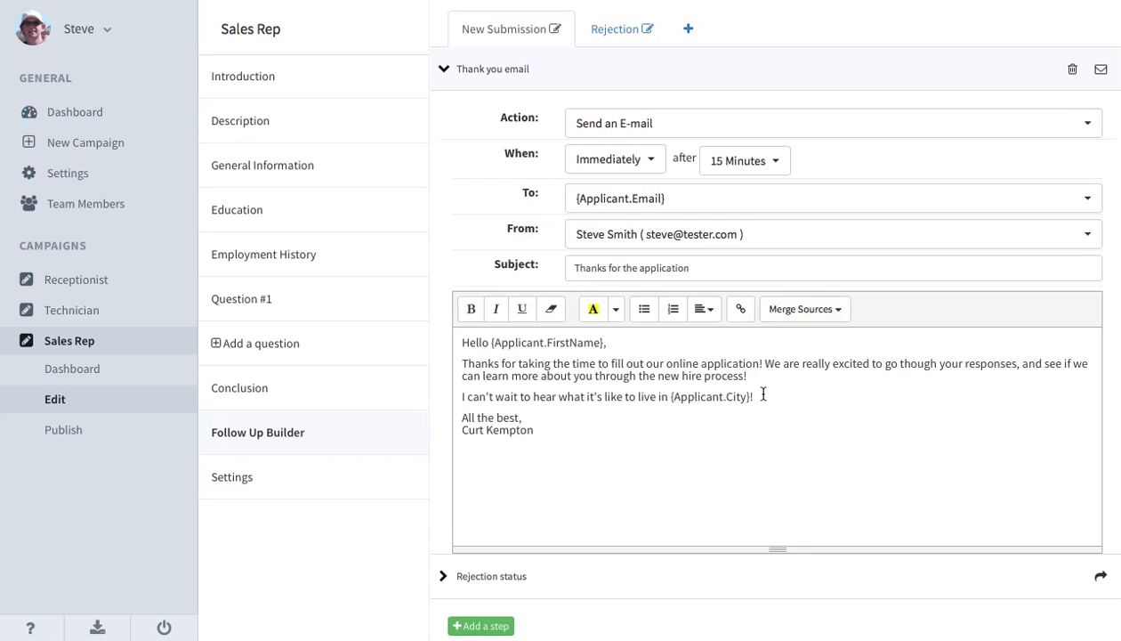
pyautogui.click(803, 313)
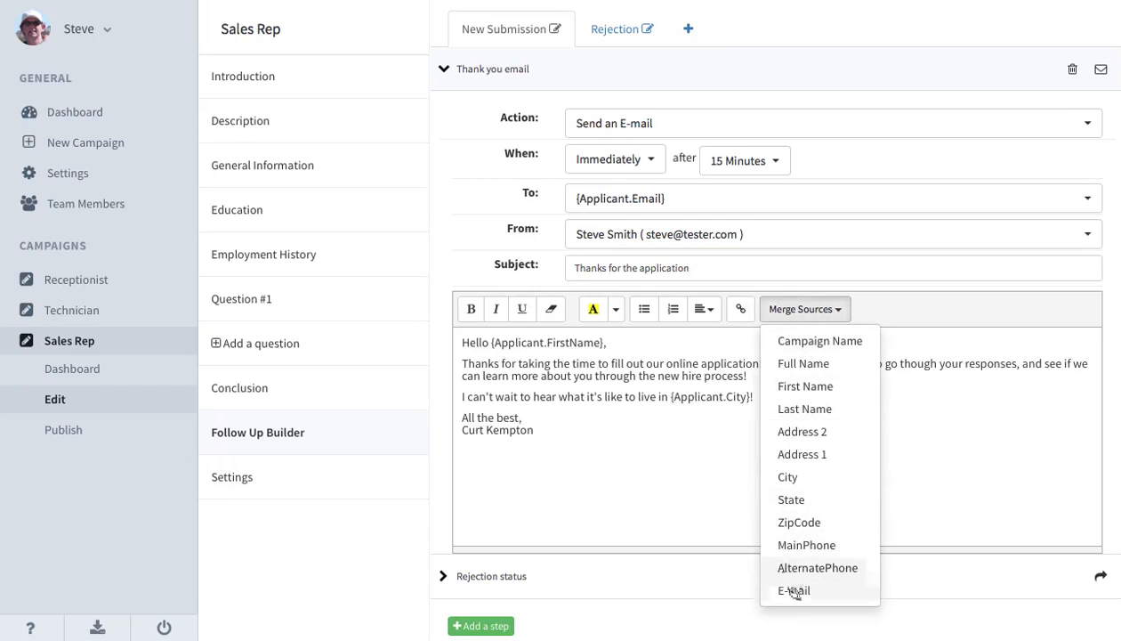
pyautogui.click(919, 435)
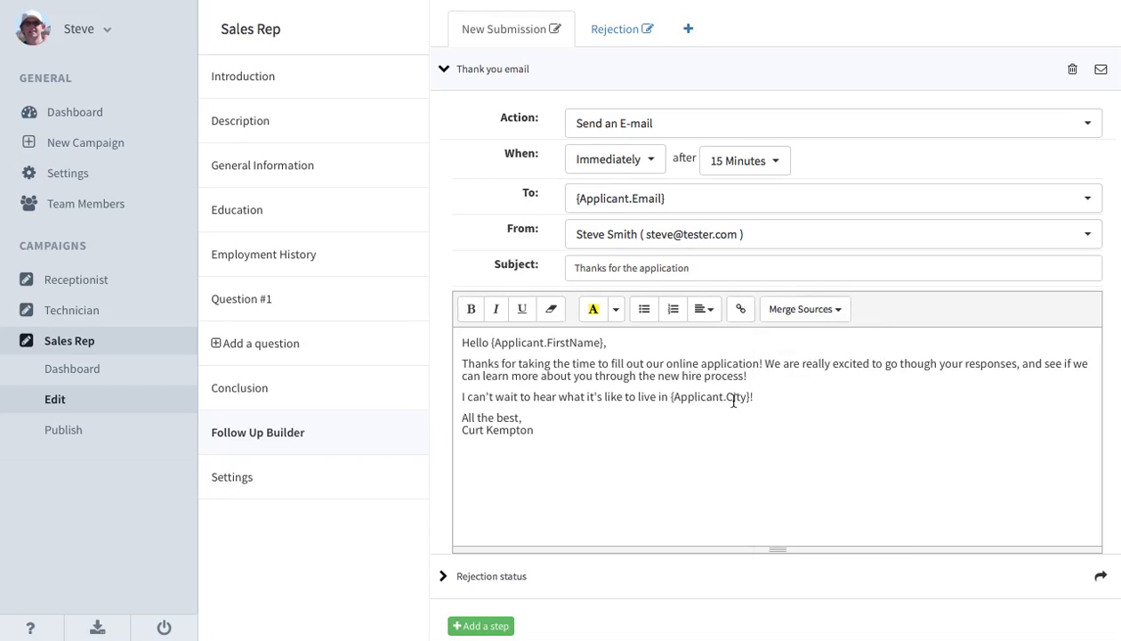
# Replace the name in the email's signature with the sender's full name, properly capitalized, and collapse the Thank you email step.
pyautogui.moveTo(535, 430); pyautogui.dragTo(455, 430)
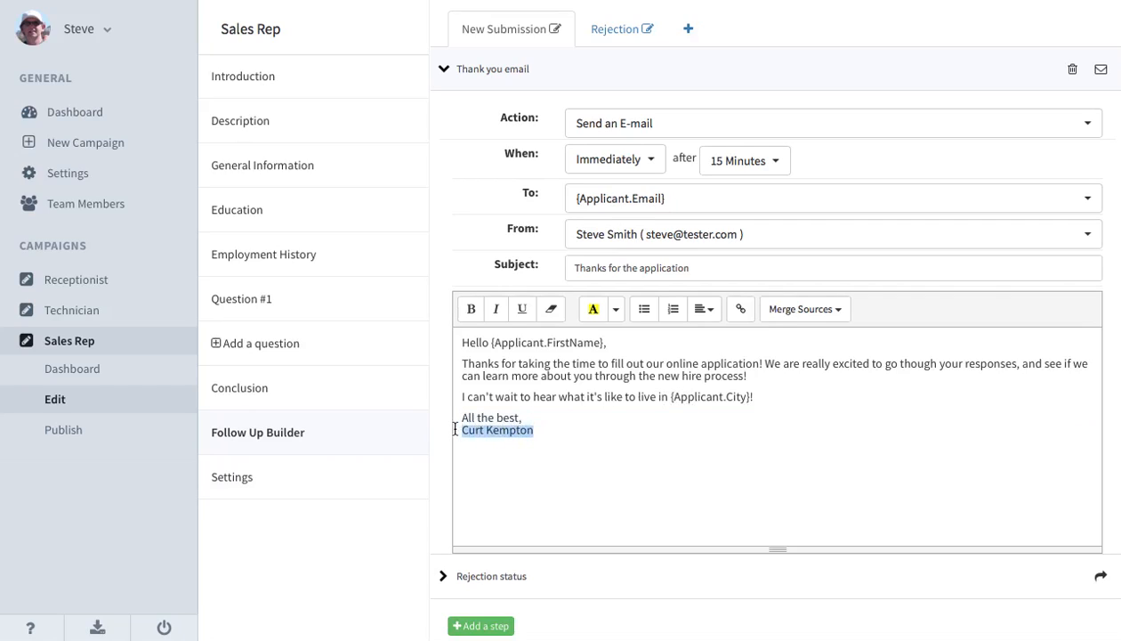
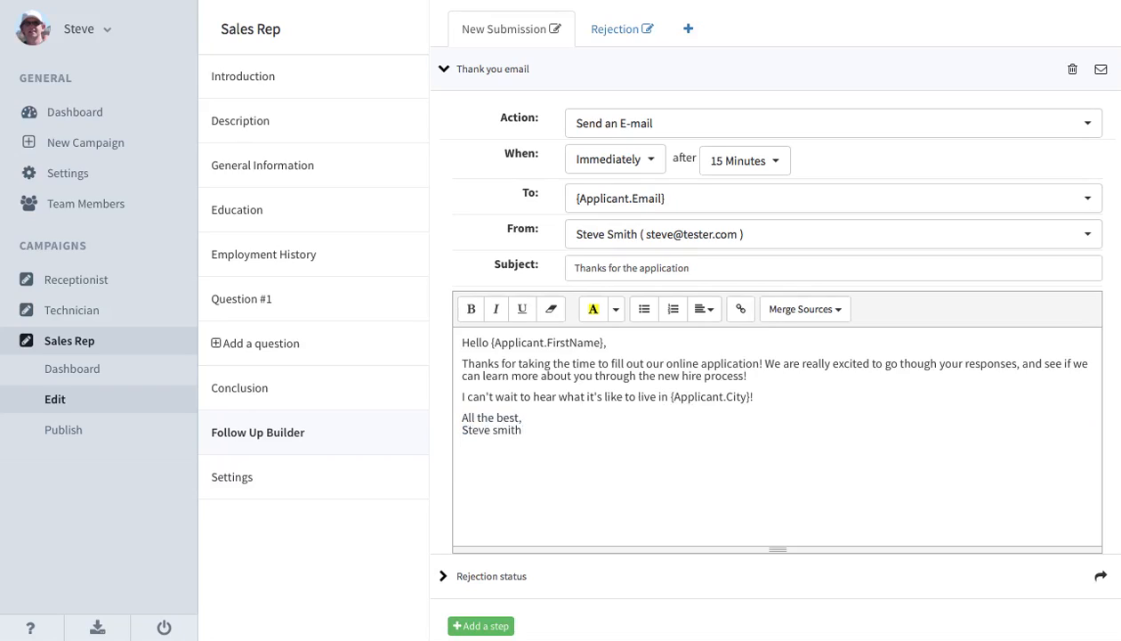
pyautogui.click(495, 430)
pyautogui.press('BackSpace')
pyautogui.write('S')
pyautogui.scroll(2, 644, 401)
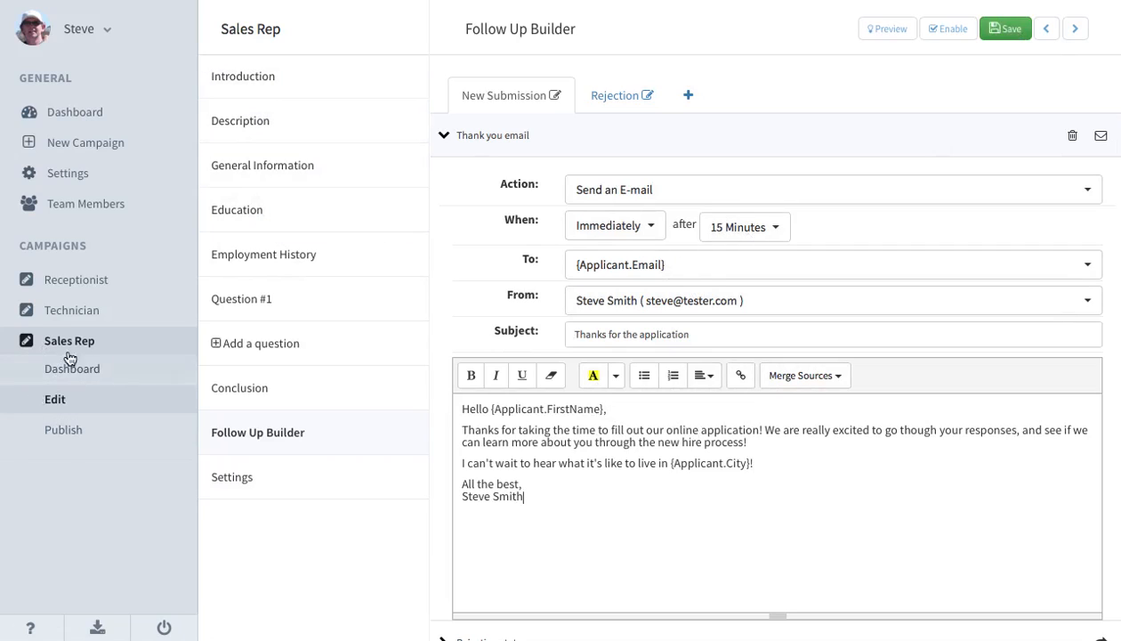
pyautogui.click(670, 131)
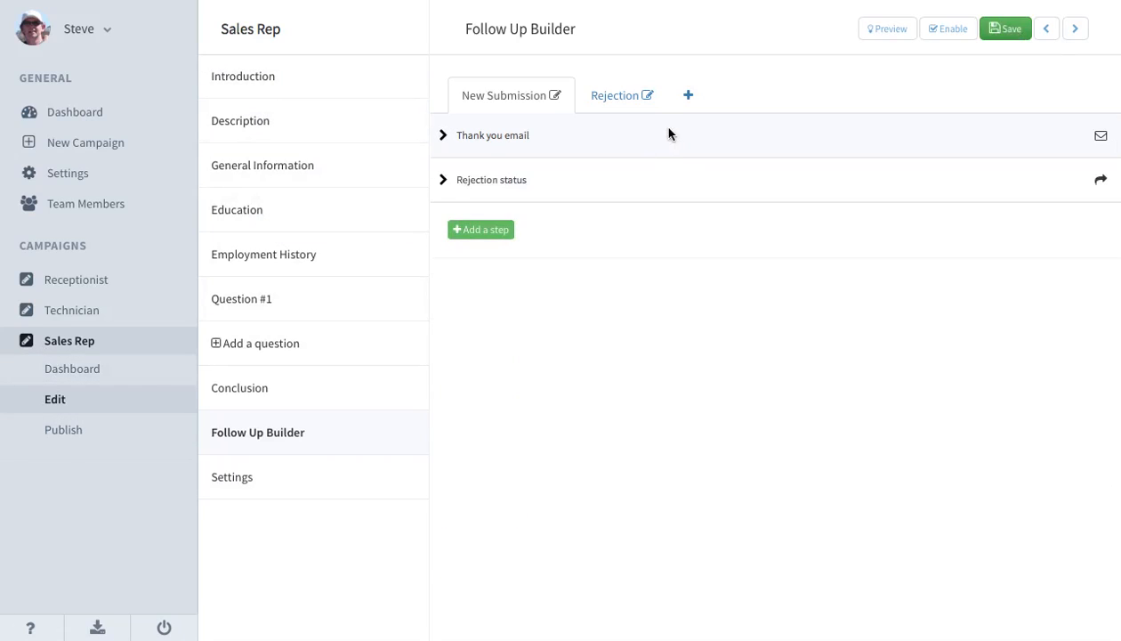
# Expand the Rejection status step and choose Rejection as the status to change to.
pyautogui.click(622, 178)
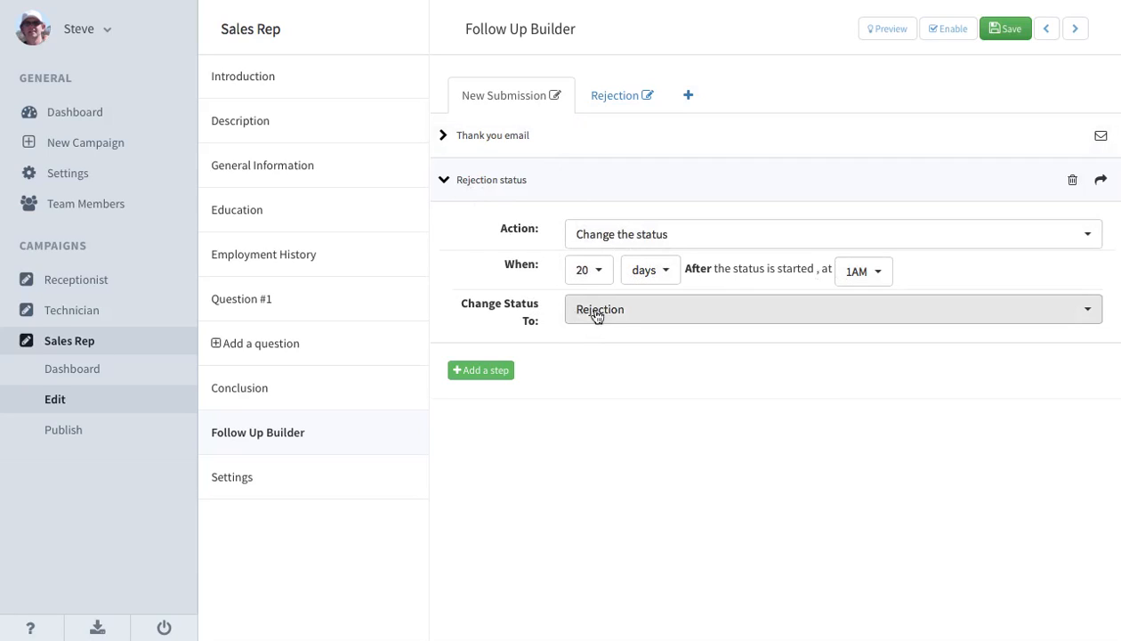
pyautogui.click(642, 312)
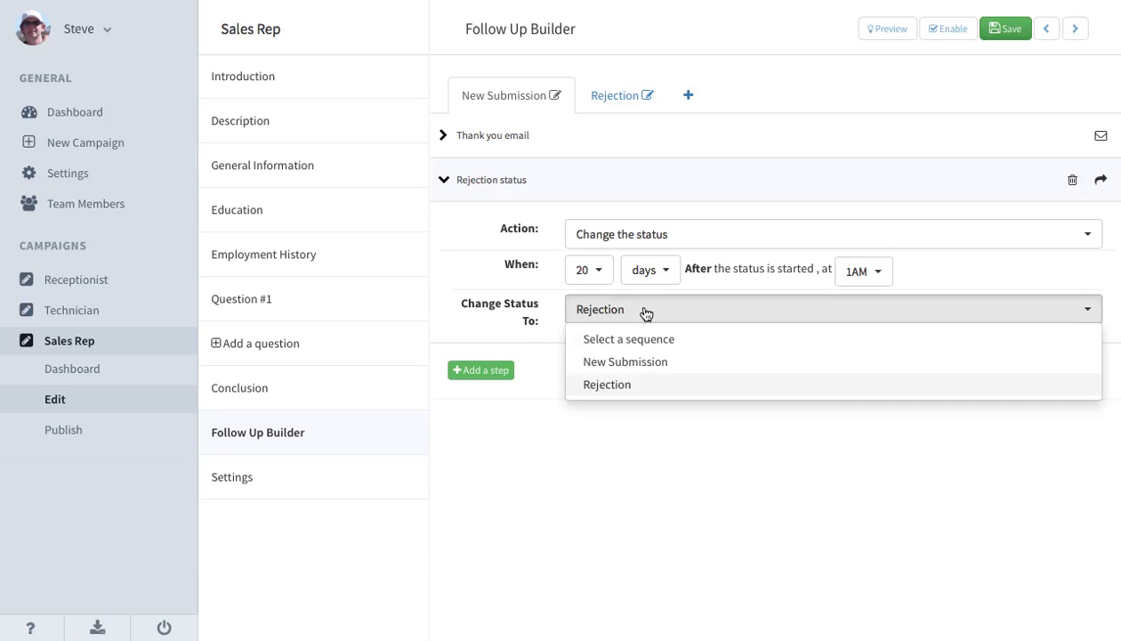
pyautogui.click(625, 392)
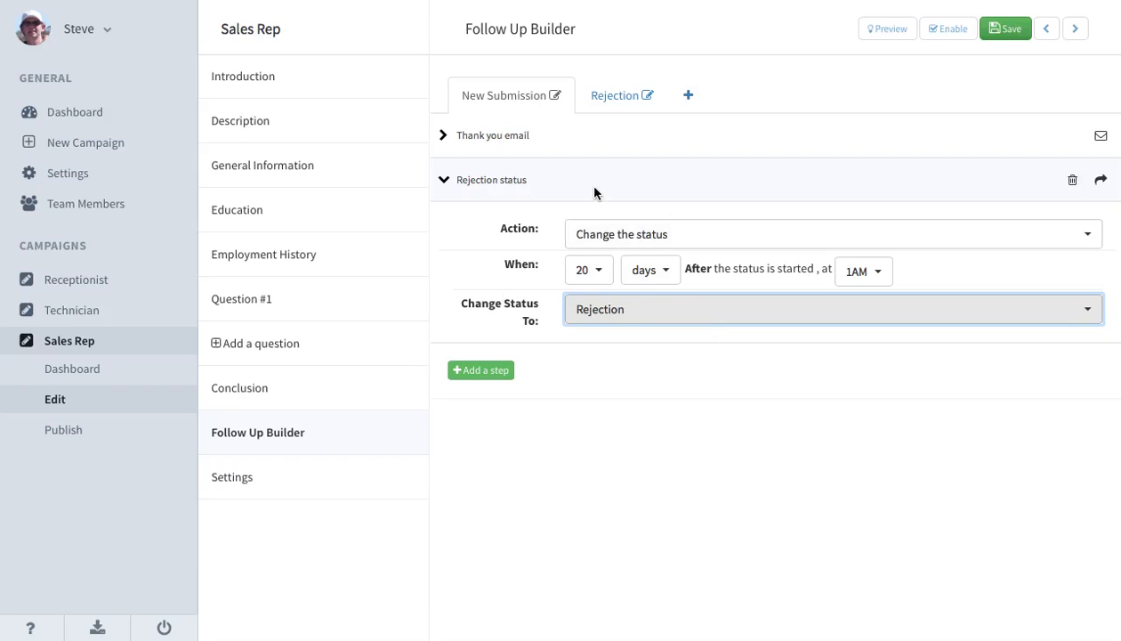
# Add a third step to the New Submission sequence and name it "We want to hear from you".
pyautogui.click(478, 370)
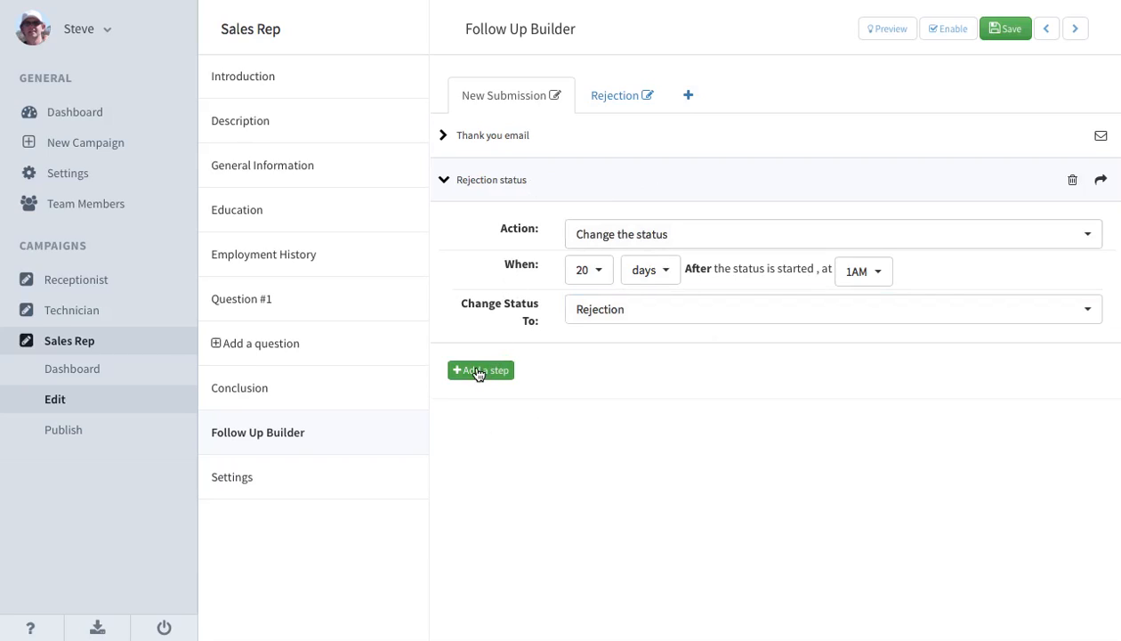
pyautogui.moveTo(481, 365); pyautogui.dragTo(452, 365)
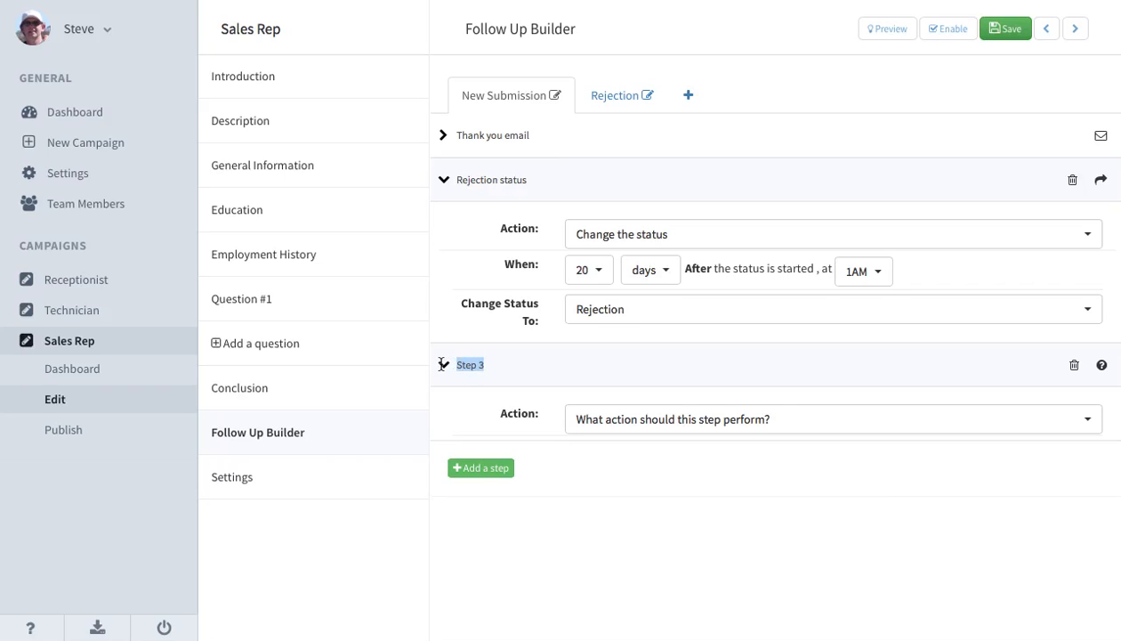
pyautogui.write('We')
pyautogui.write(' want to hear from you')
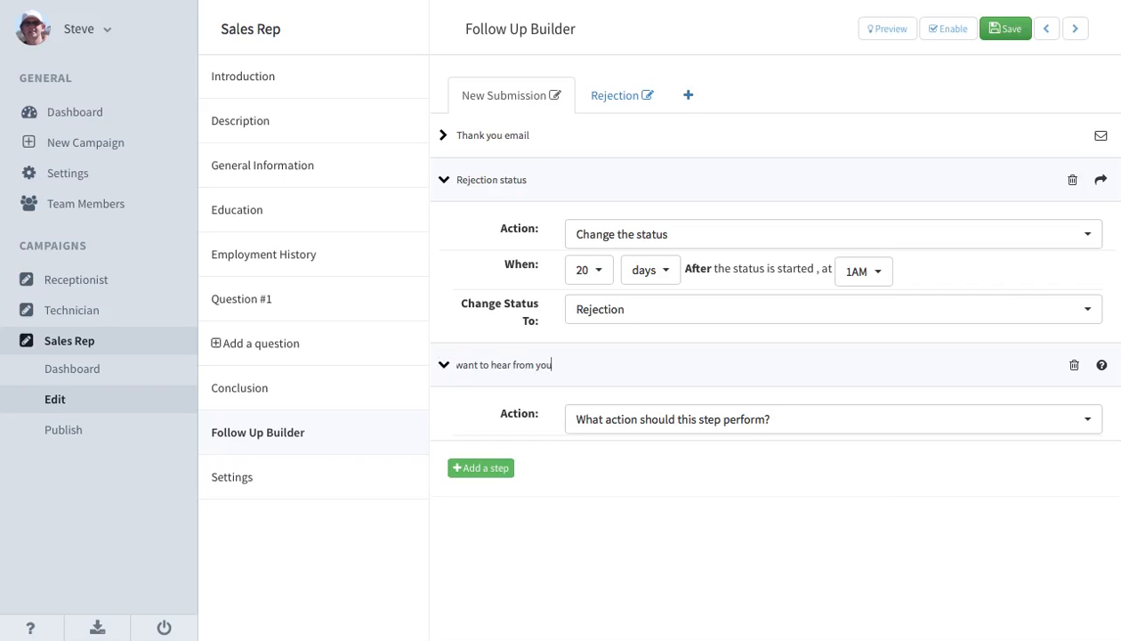
# Make the "We want to hear from you" step send an e-mail 10 hours after the status is started.
pyautogui.click(665, 423)
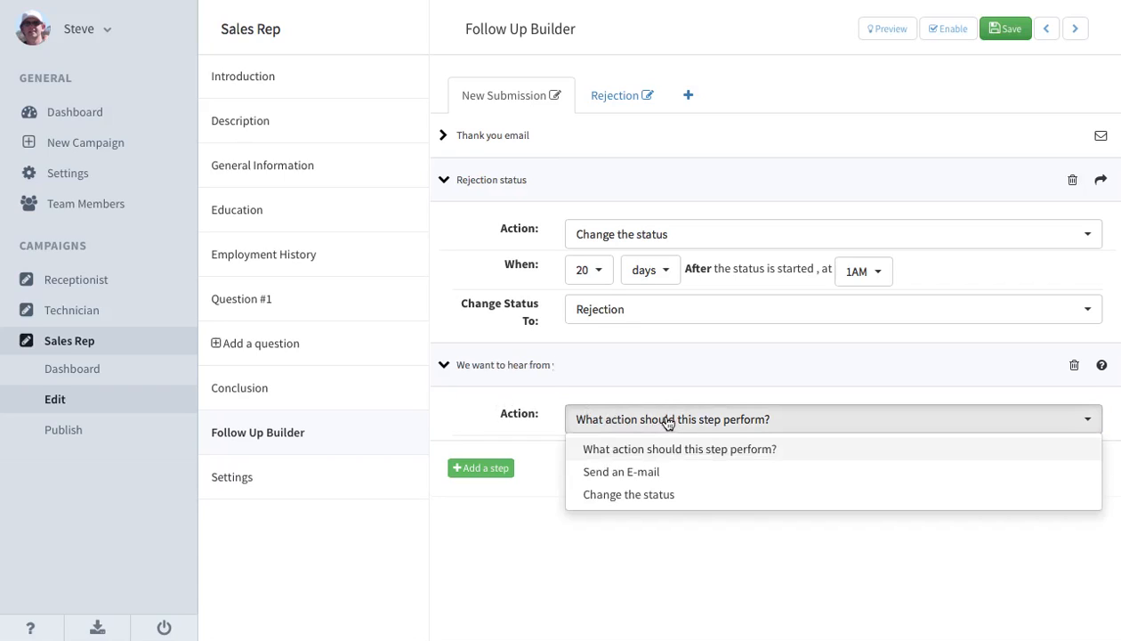
pyautogui.click(635, 479)
pyautogui.click(592, 456)
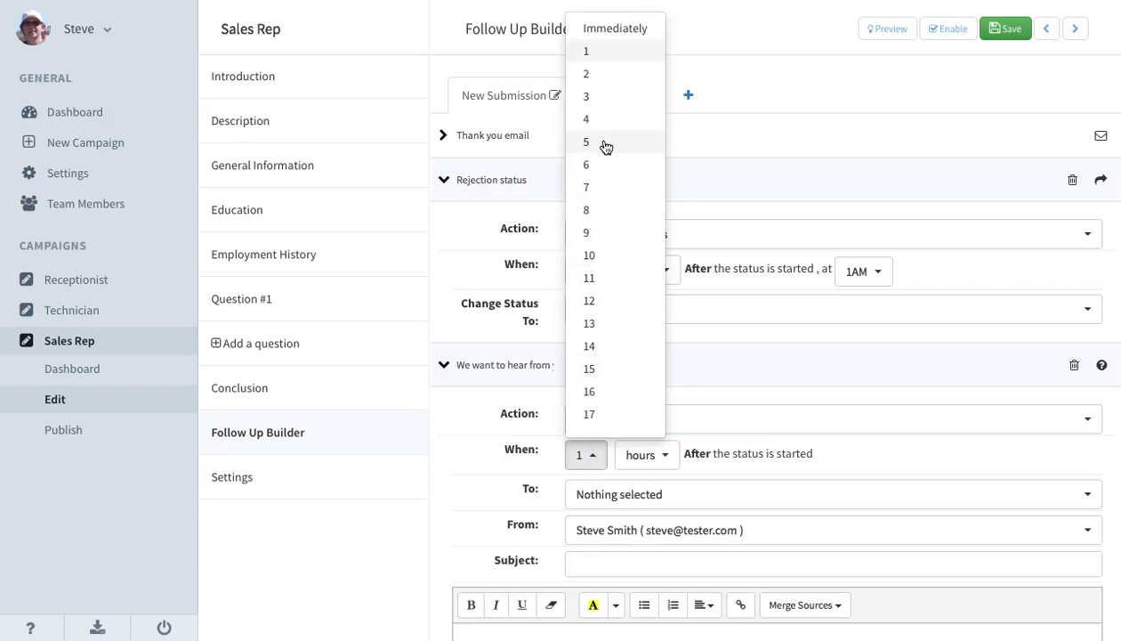
pyautogui.click(585, 254)
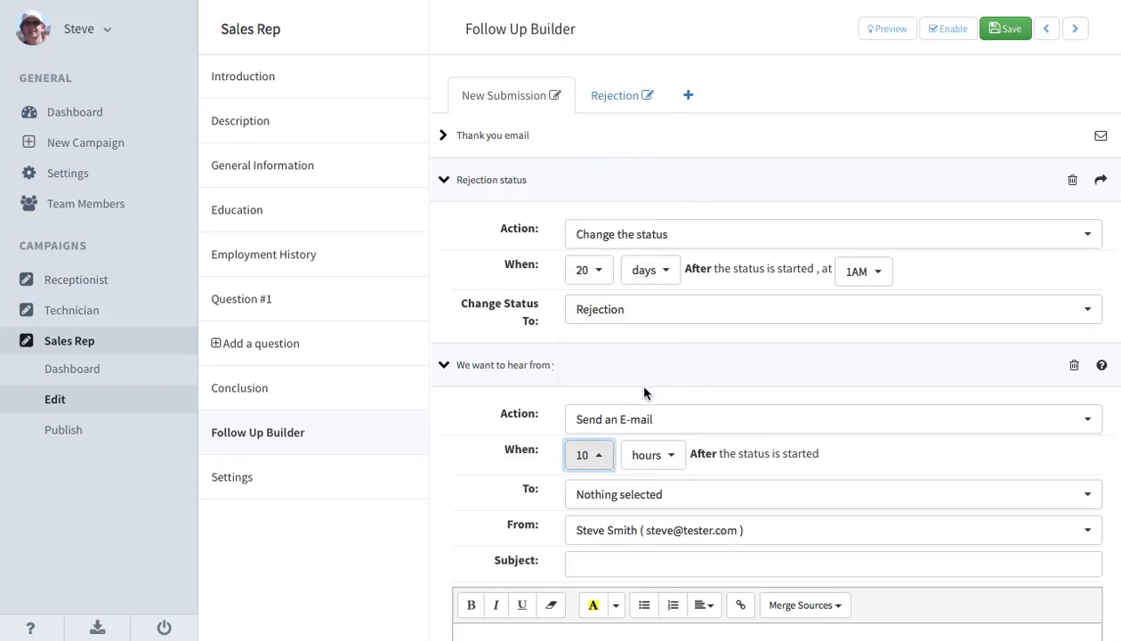
pyautogui.click(658, 466)
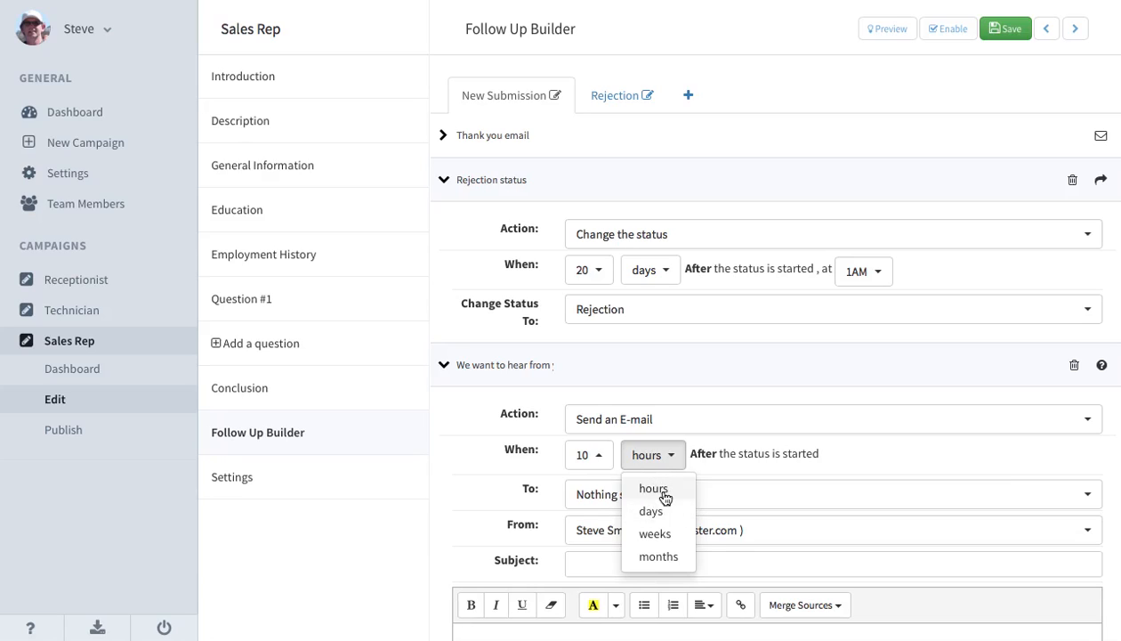
pyautogui.click(664, 497)
# Address the new step's email to {Applicant.Email} and choose the other team member as the sender.
pyautogui.click(636, 495)
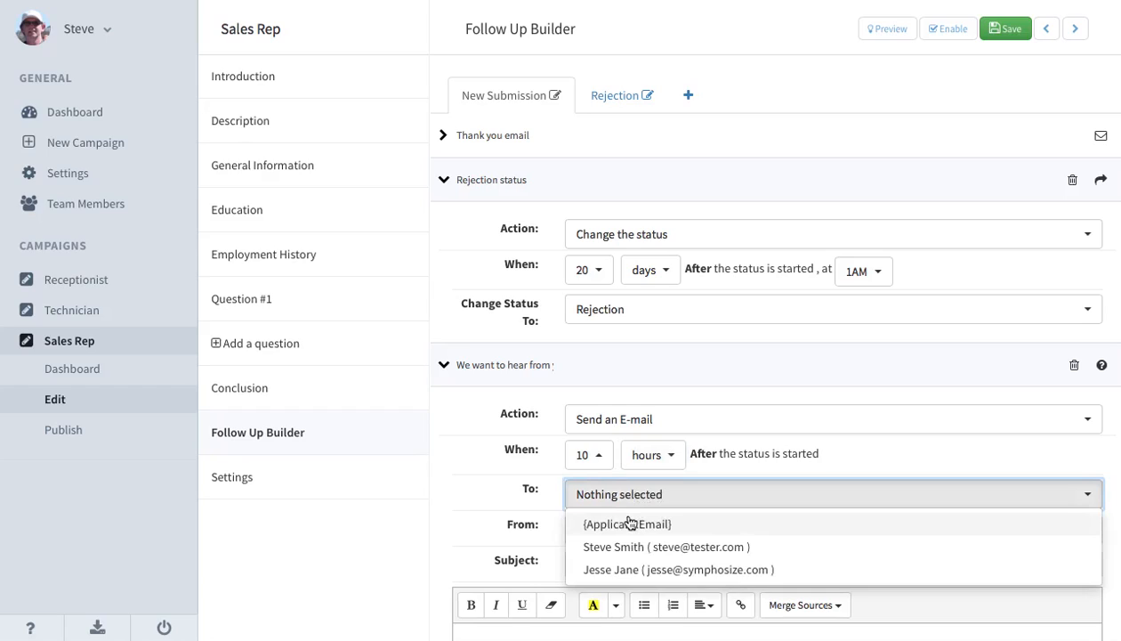
pyautogui.click(630, 523)
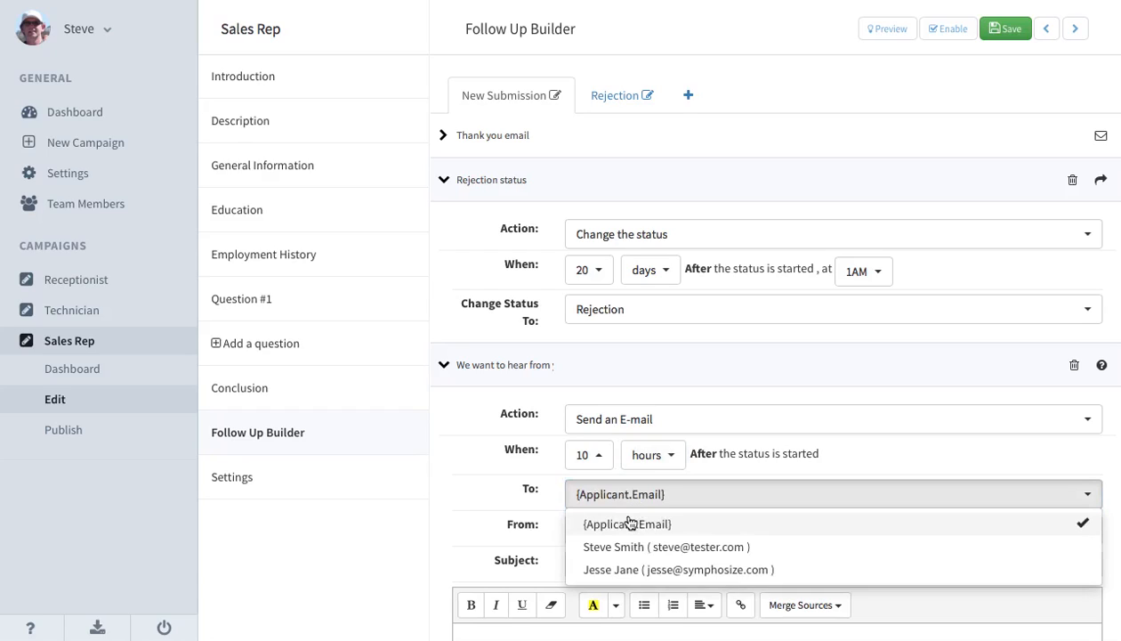
pyautogui.click(580, 495)
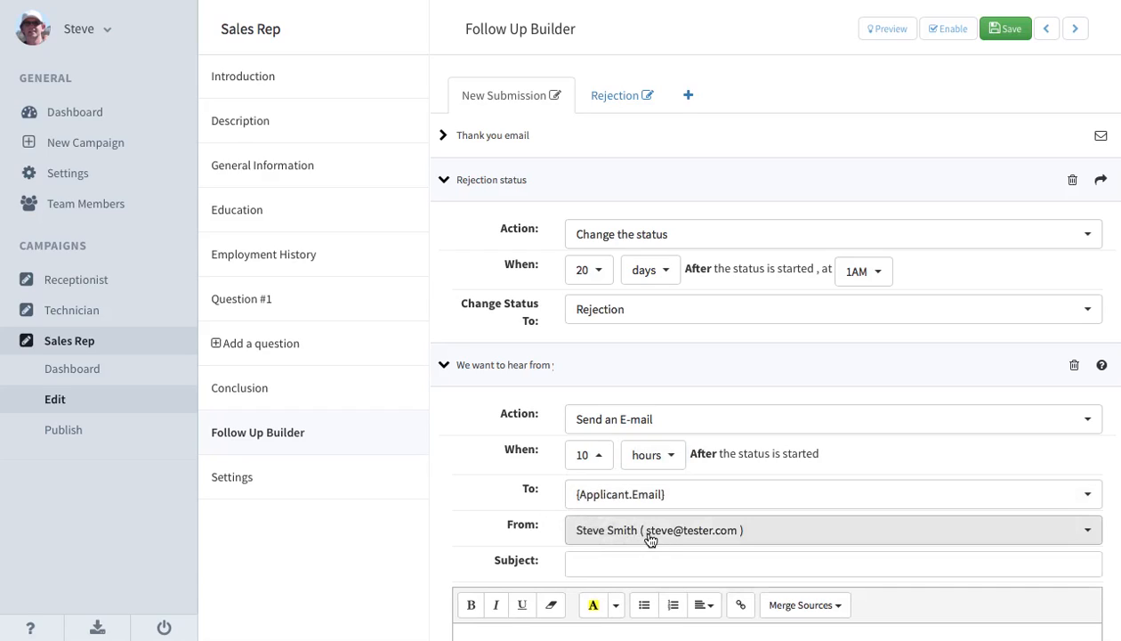
pyautogui.scroll(-1, 648, 539)
pyautogui.scroll(-2, 650, 540)
pyautogui.click(645, 466)
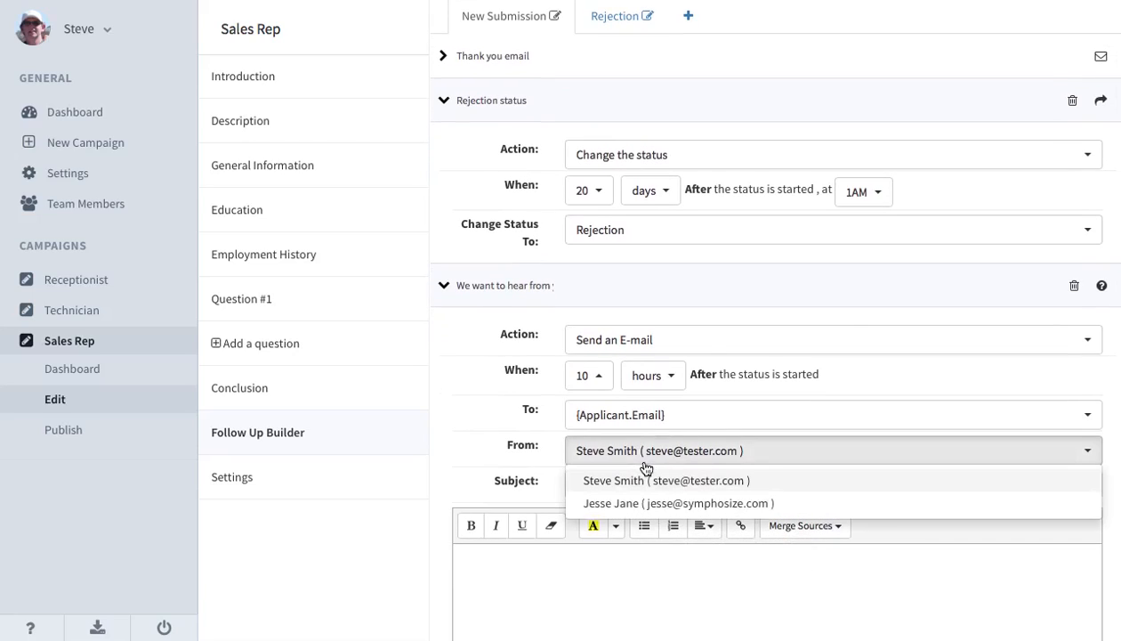
pyautogui.click(638, 505)
# Set the email's subject to "Tell us your favorite color!" and check the merge fields available for its empty body.
pyautogui.click(600, 484)
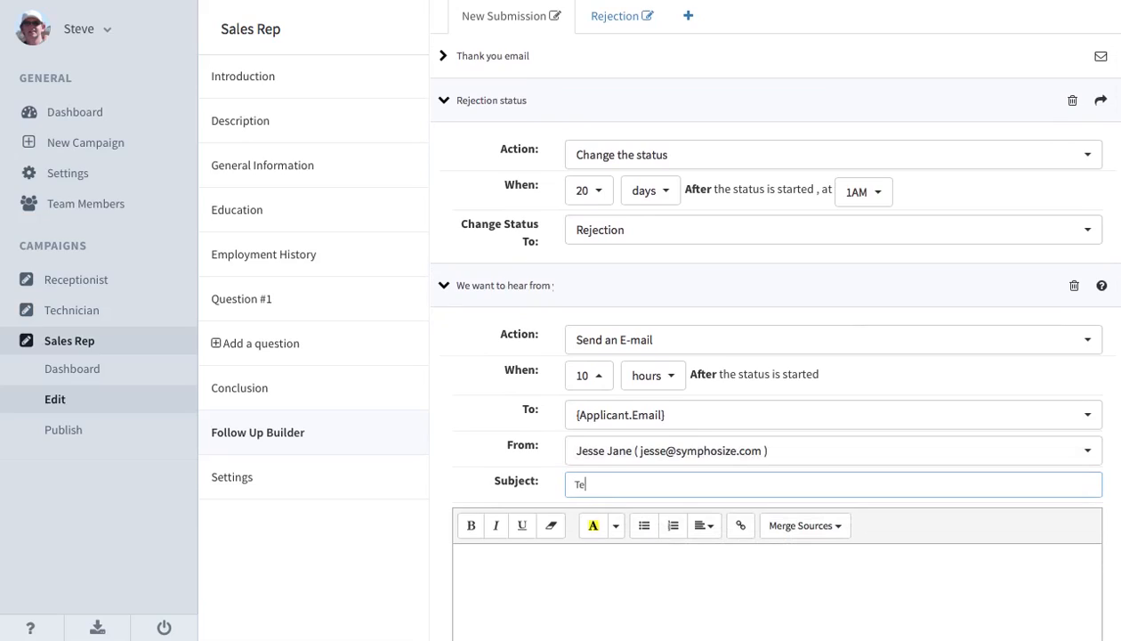
pyautogui.write('Tell us your favorite color!')
pyautogui.scroll(-2, 608, 512)
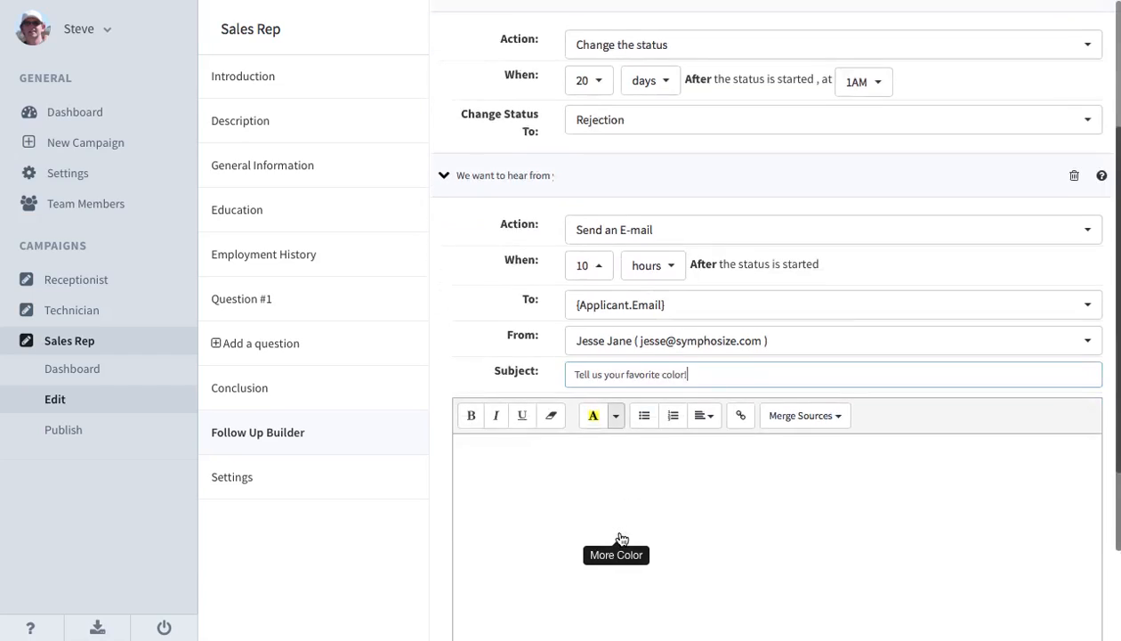
pyautogui.click(601, 459)
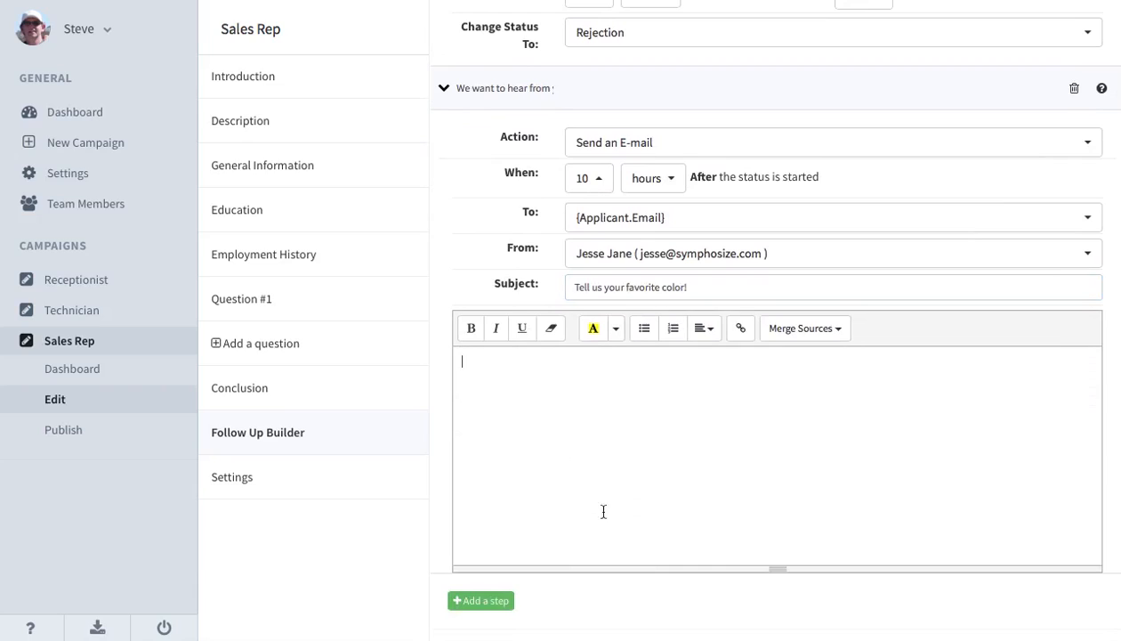
pyautogui.click(821, 329)
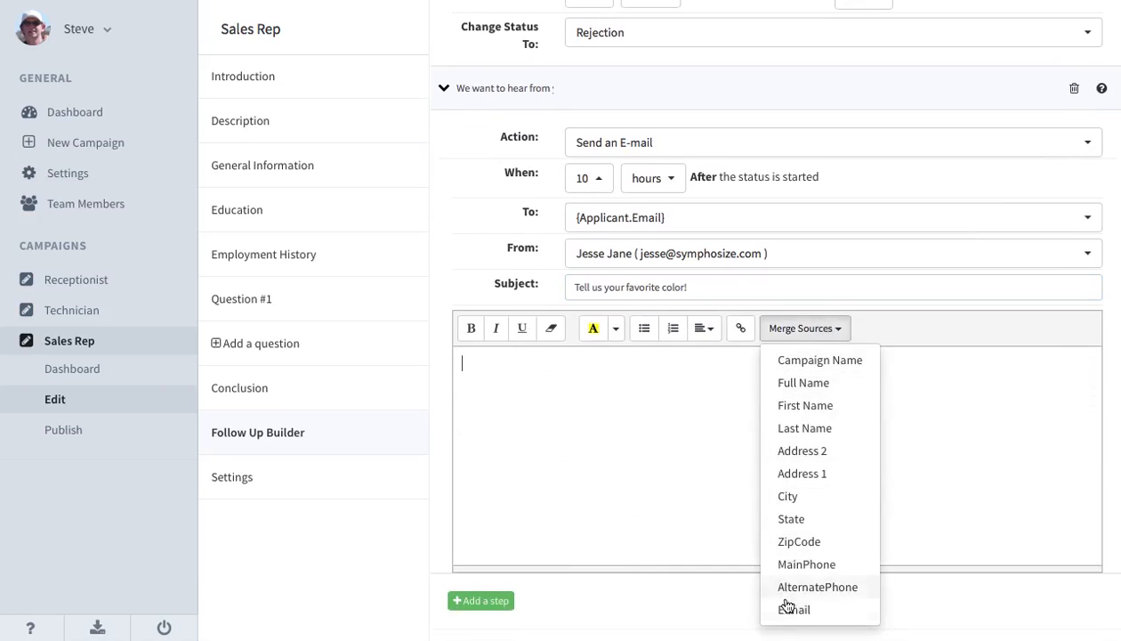
pyautogui.click(591, 407)
pyautogui.scroll(1, 590, 407)
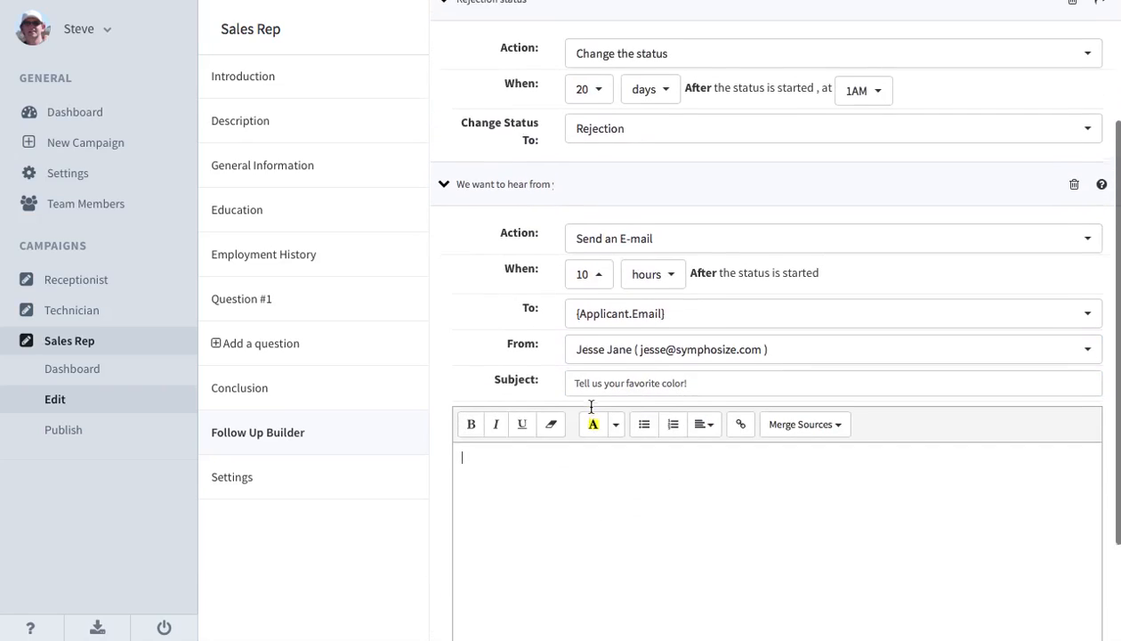
# Delete the "We want to hear from you" step from the New Submission sequence.
pyautogui.click(1073, 188)
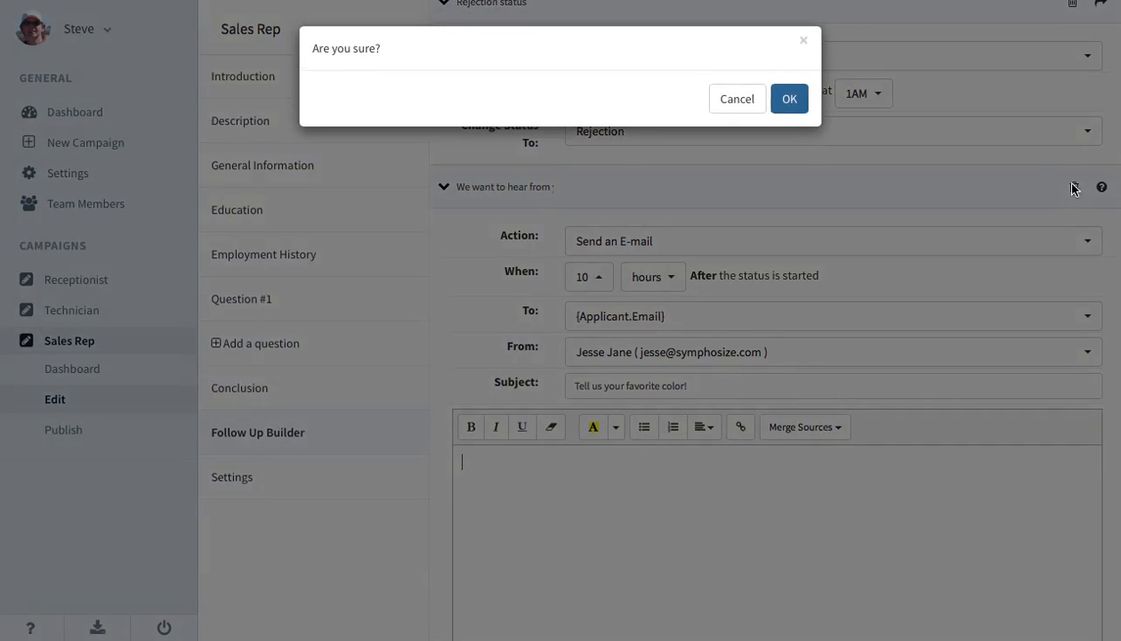
pyautogui.click(790, 100)
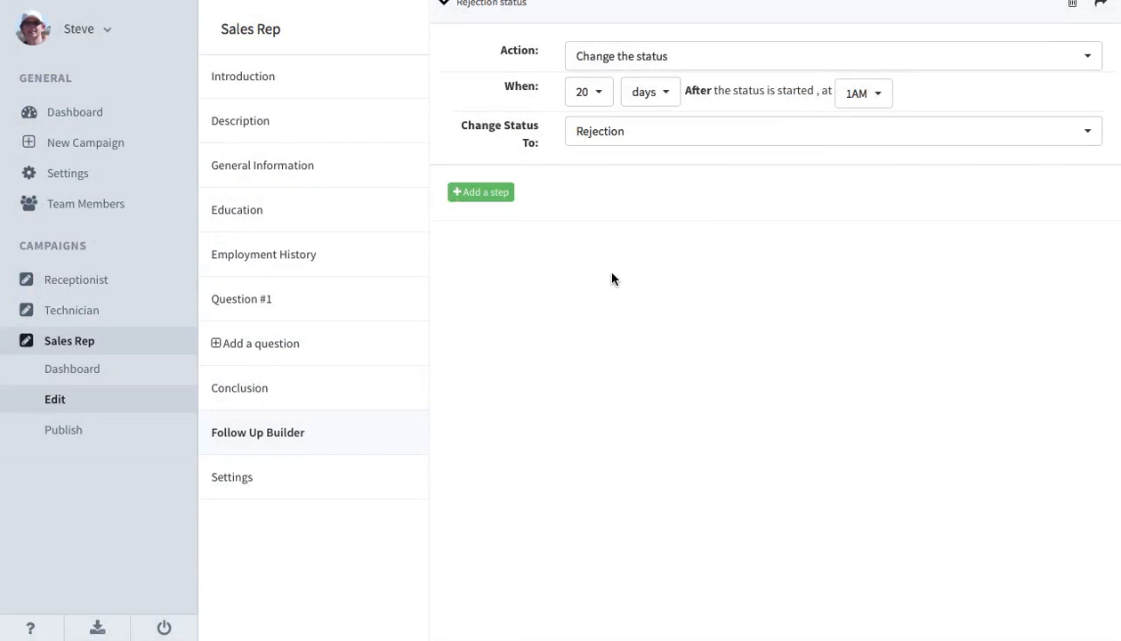
pyautogui.scroll(2, 537, 254)
# Expand the Rejection email step in the Rejection sequence and set its recipient to {Applicant.Email}.
pyautogui.click(623, 93)
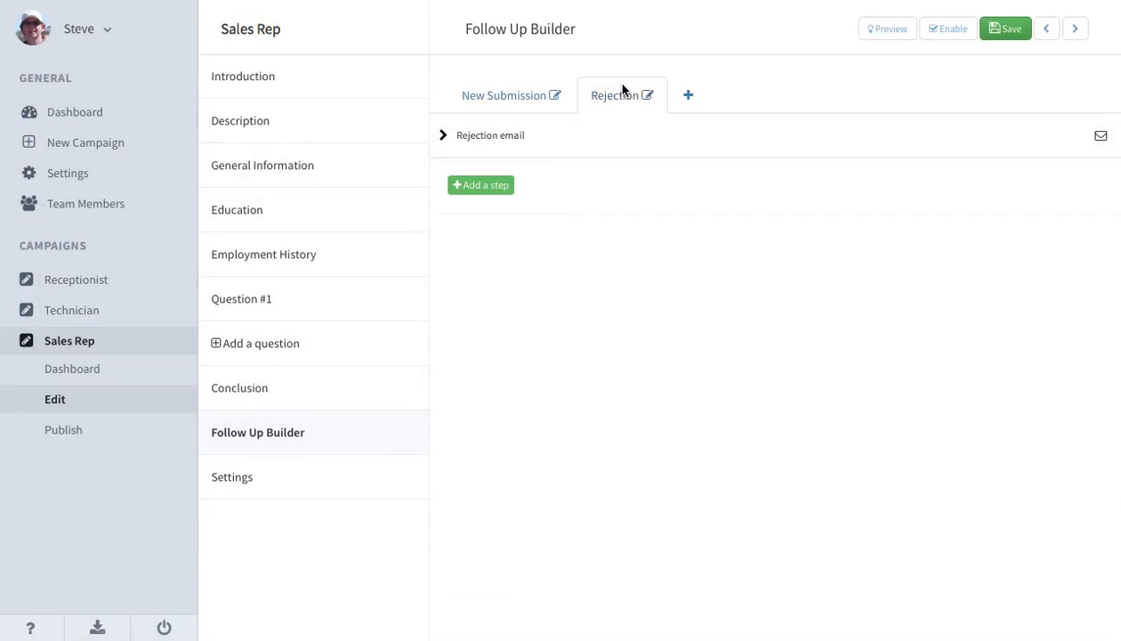
pyautogui.click(543, 136)
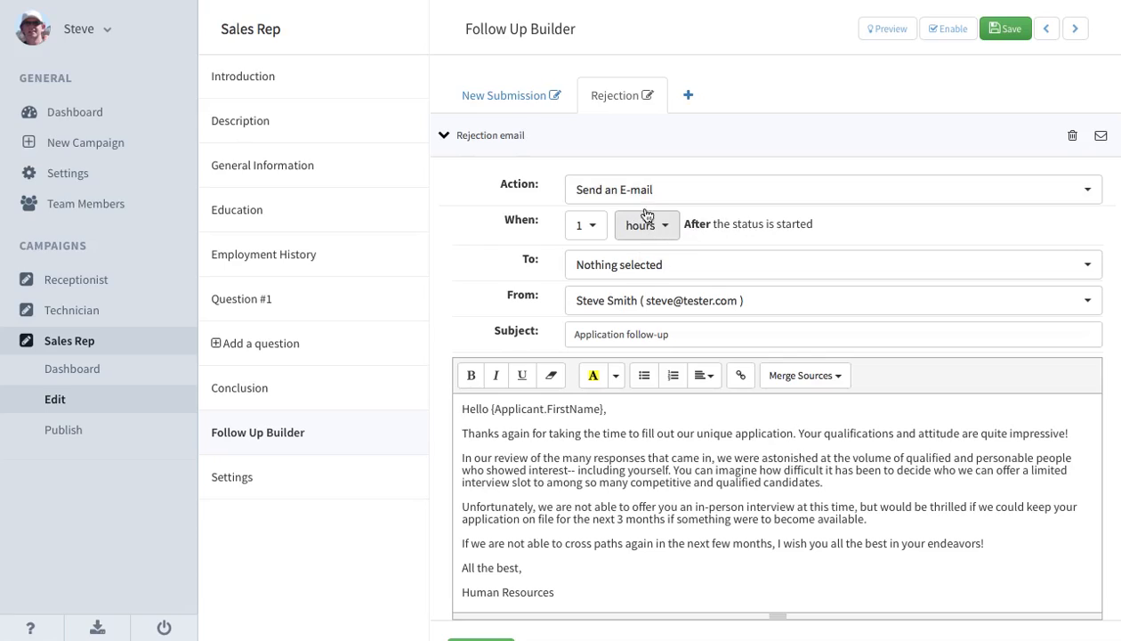
pyautogui.click(594, 266)
pyautogui.click(593, 295)
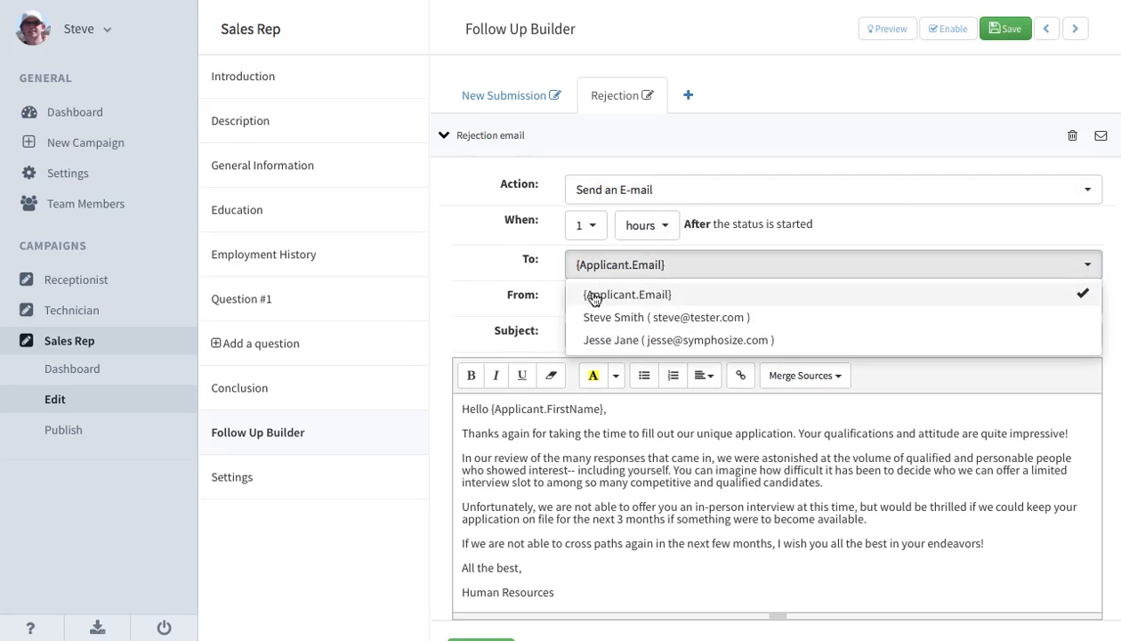
pyautogui.click(621, 276)
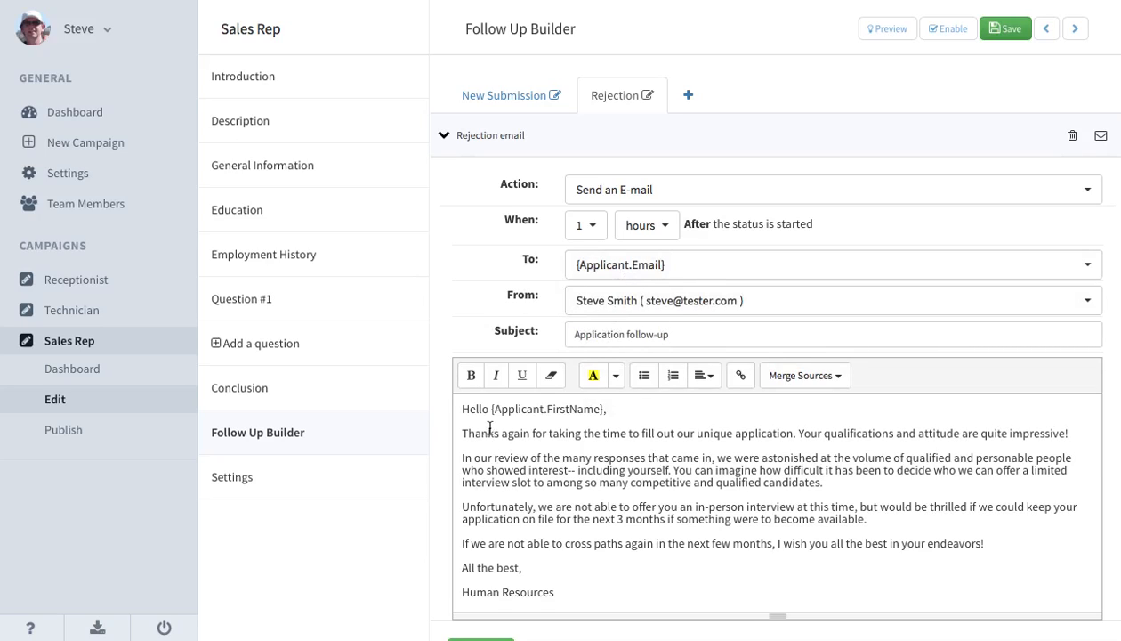
# Review the rejection email's message text from greeting to signature, and collapse the step.
pyautogui.moveTo(463, 416); pyautogui.dragTo(583, 593)
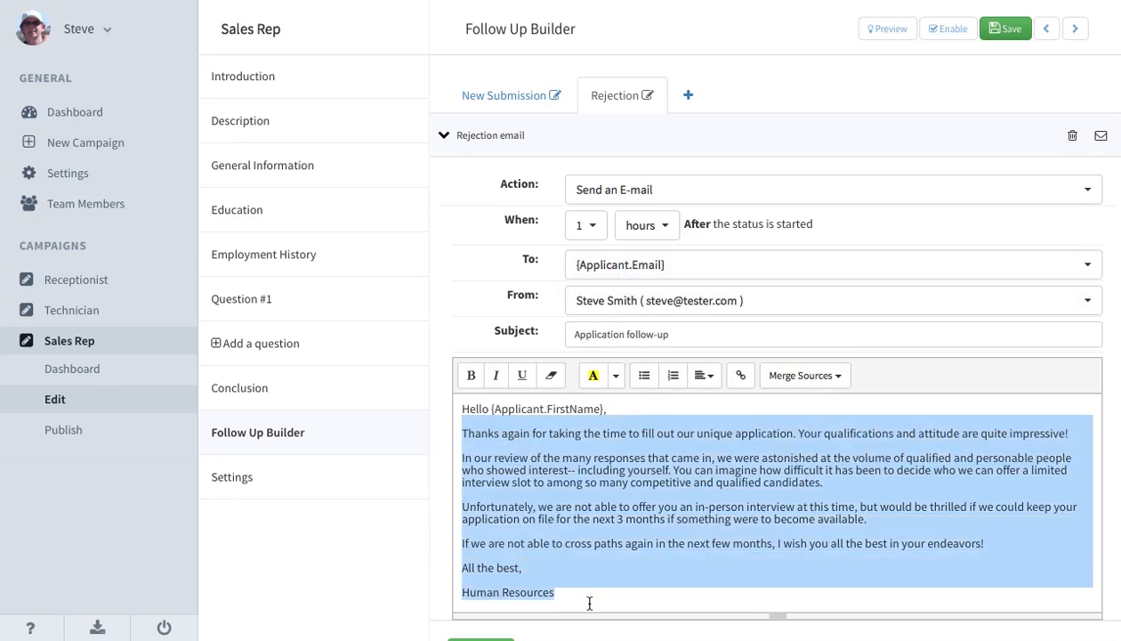
pyautogui.click(627, 492)
pyautogui.scroll(-1, 627, 491)
pyautogui.scroll(1, 627, 491)
pyautogui.scroll(-2, 643, 377)
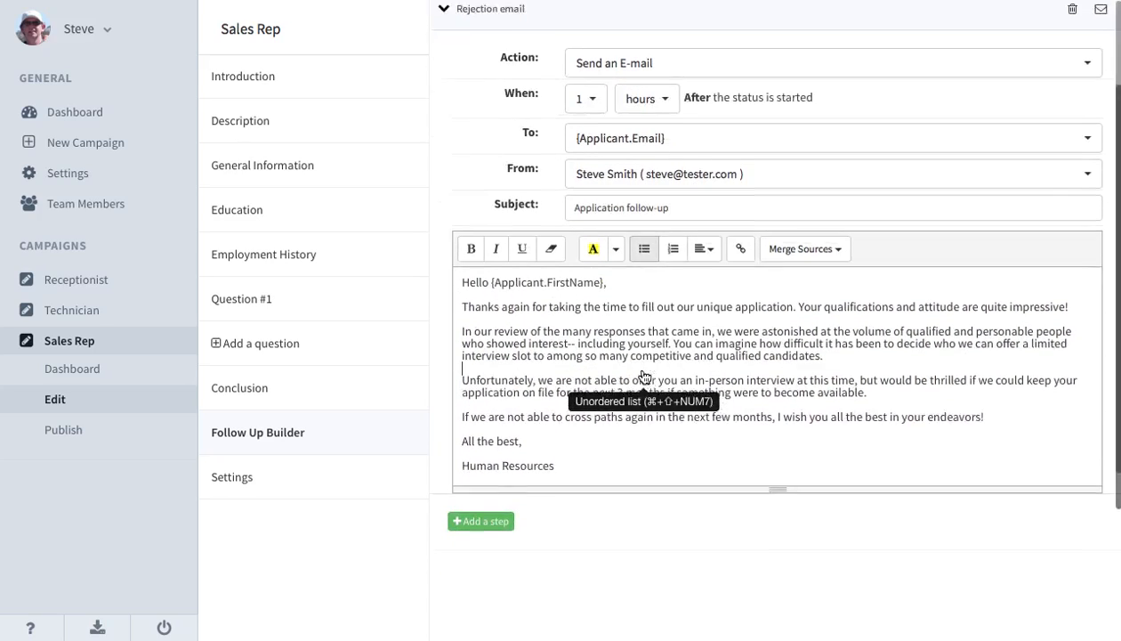
pyautogui.scroll(1, 608, 330)
pyautogui.scroll(2, 608, 330)
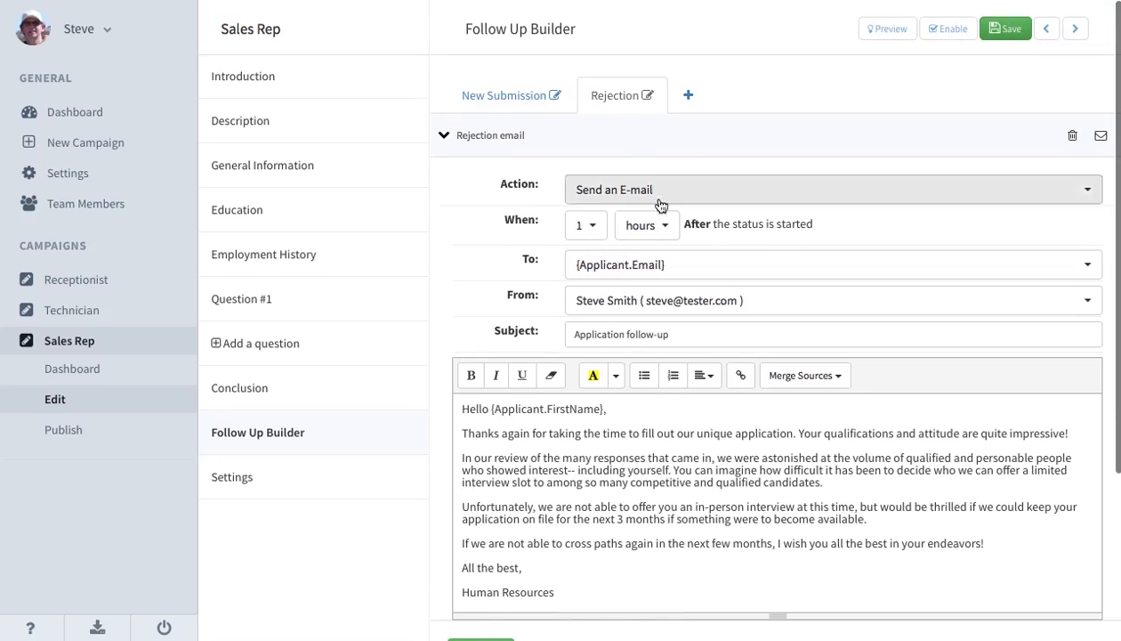
pyautogui.click(663, 143)
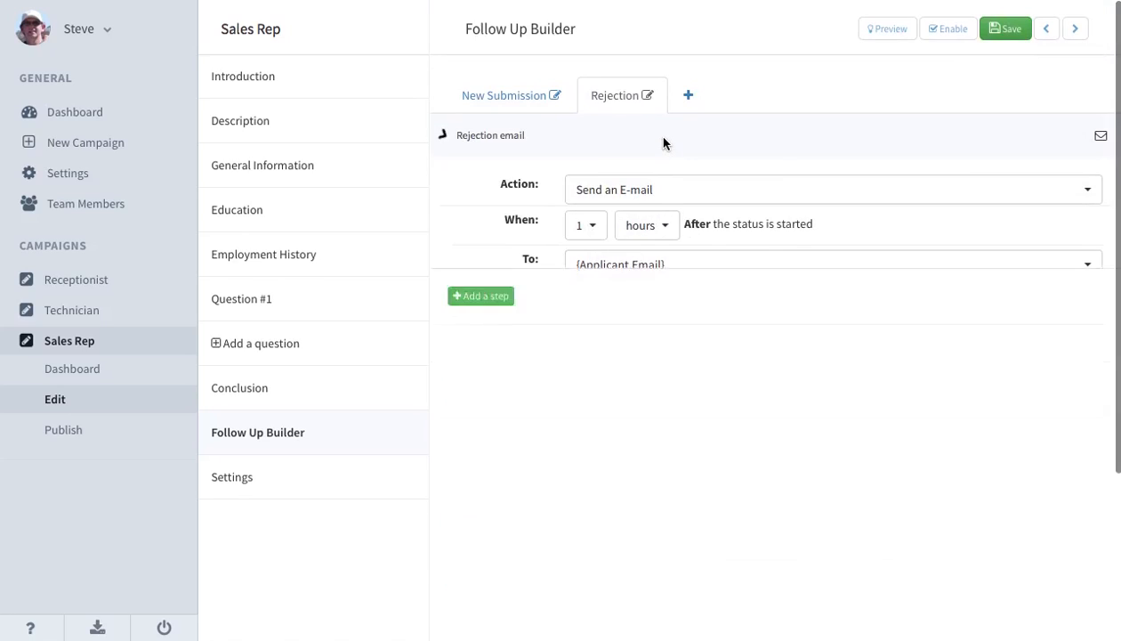
# Set the New Submission sequence's Rejection status change to happen at 9AM, and save the follow-up sequences.
pyautogui.click(499, 105)
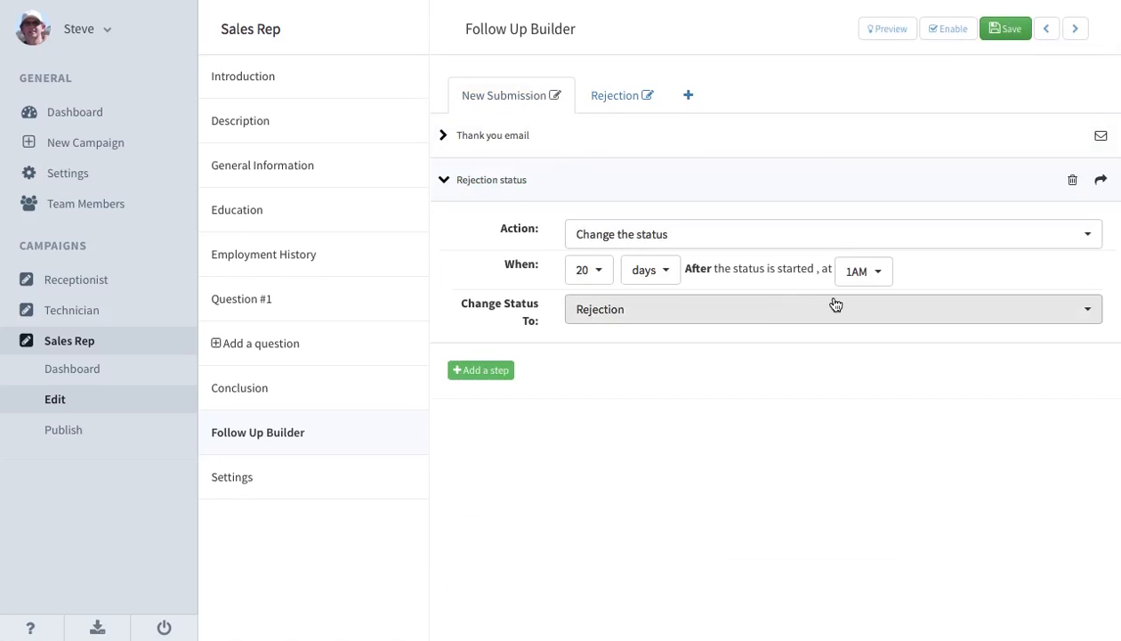
pyautogui.click(876, 280)
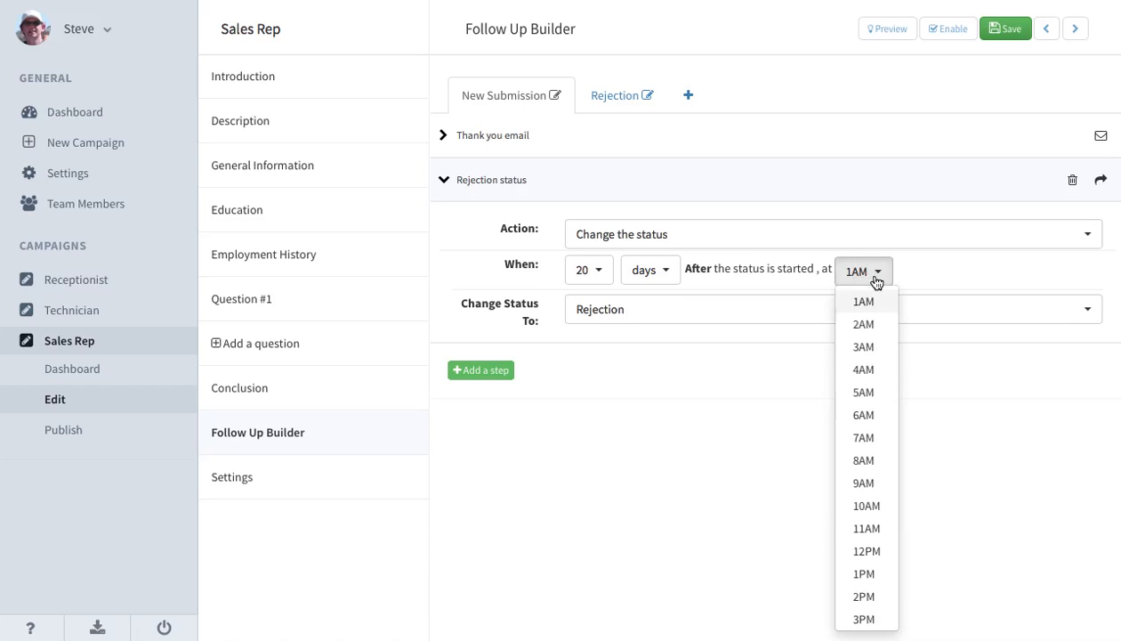
pyautogui.click(862, 485)
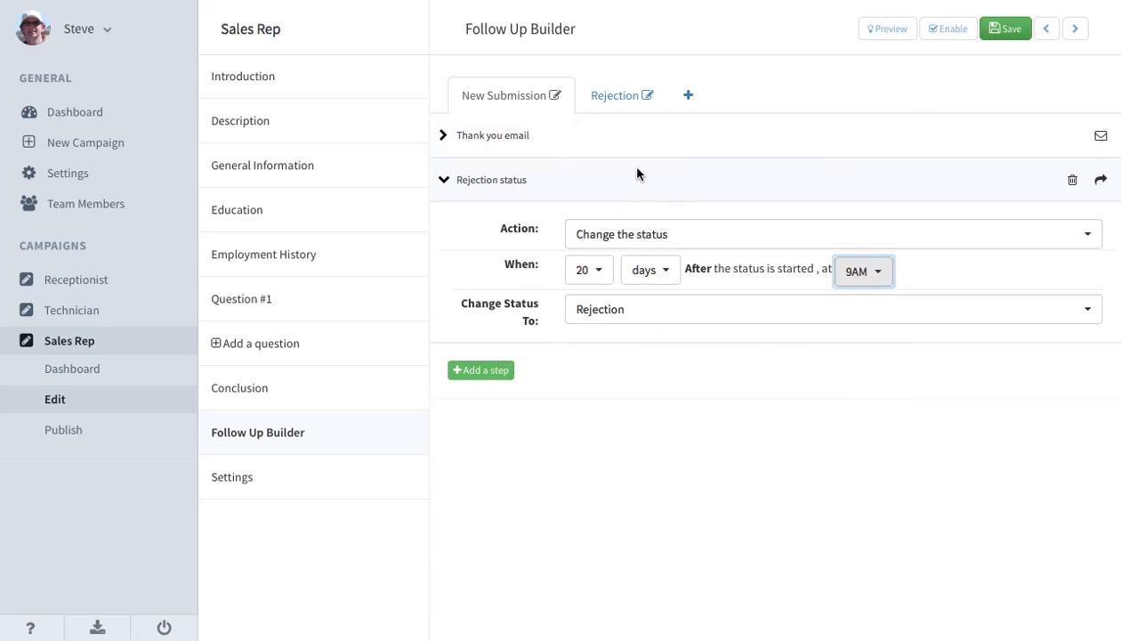
pyautogui.click(618, 108)
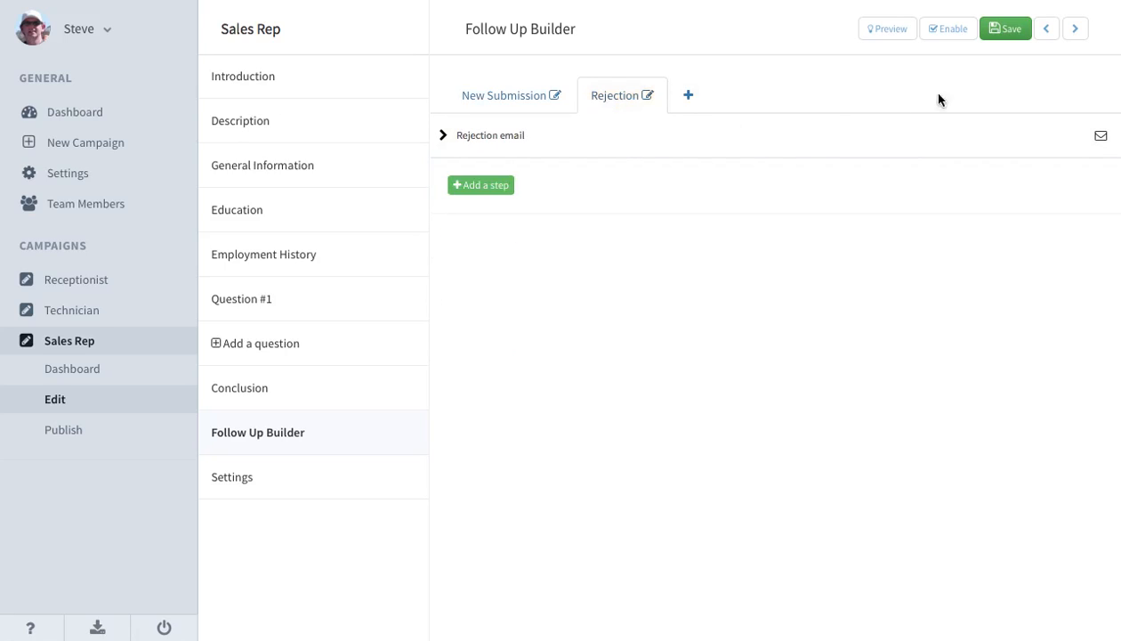
pyautogui.click(1009, 34)
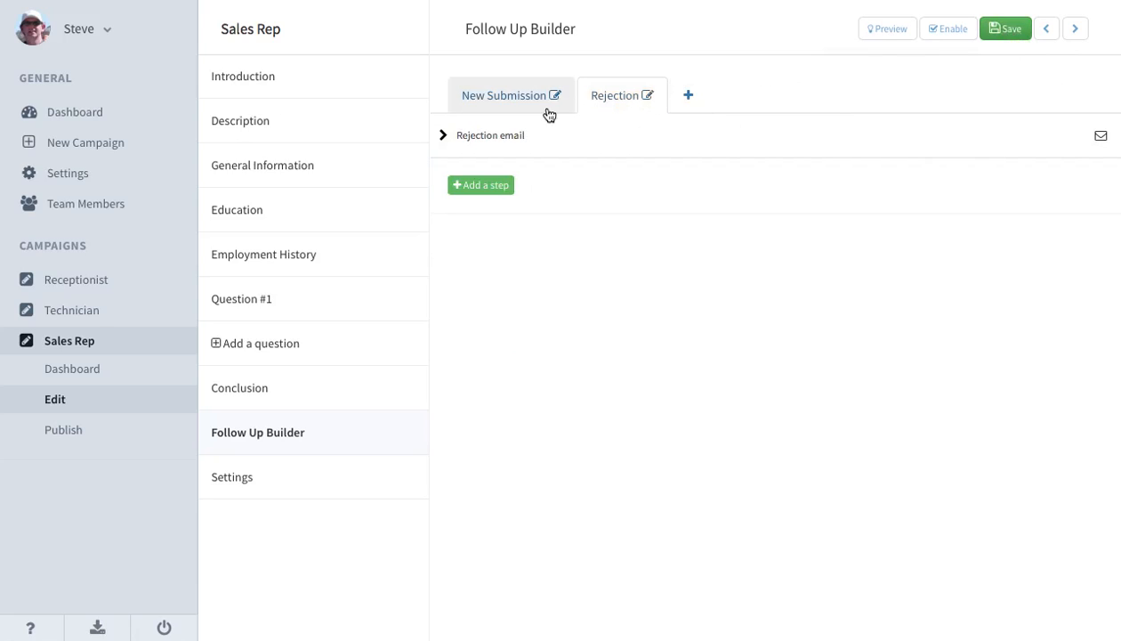
# Add a new follow-up sequence after Rejection and enter "Offer an interview" as its name.
pyautogui.click(678, 106)
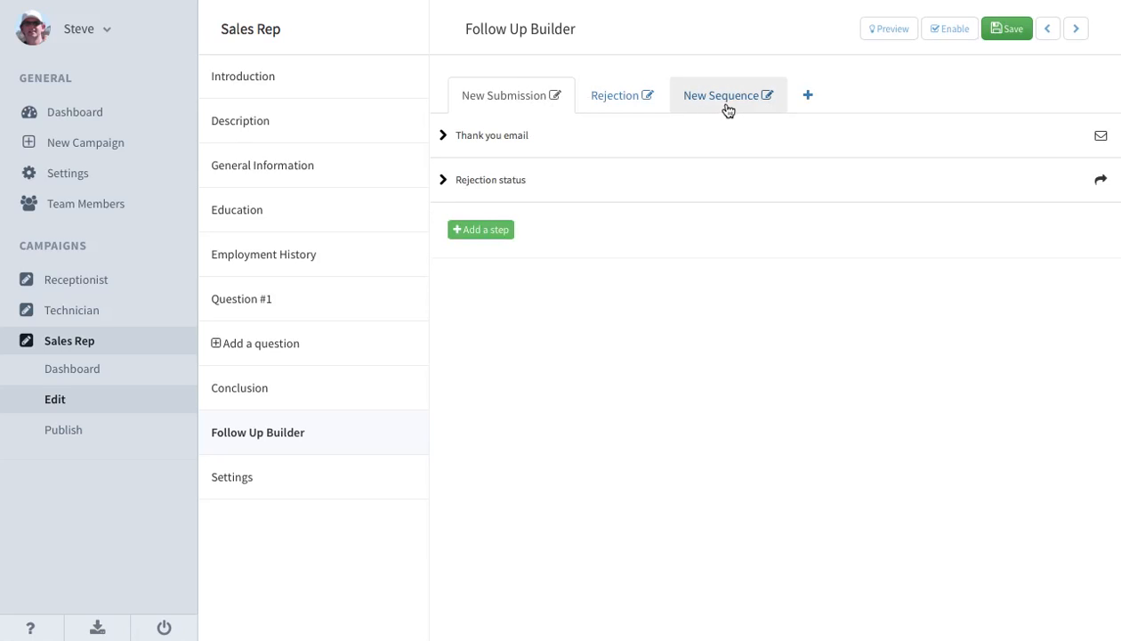
pyautogui.click(768, 97)
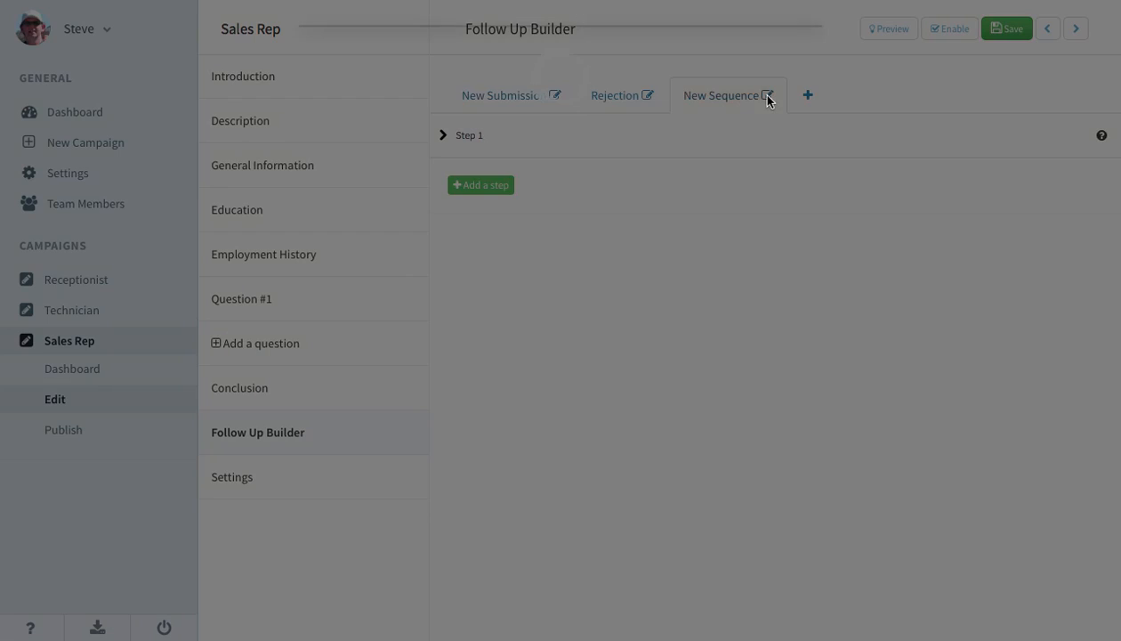
pyautogui.tripleClick(544, 104)
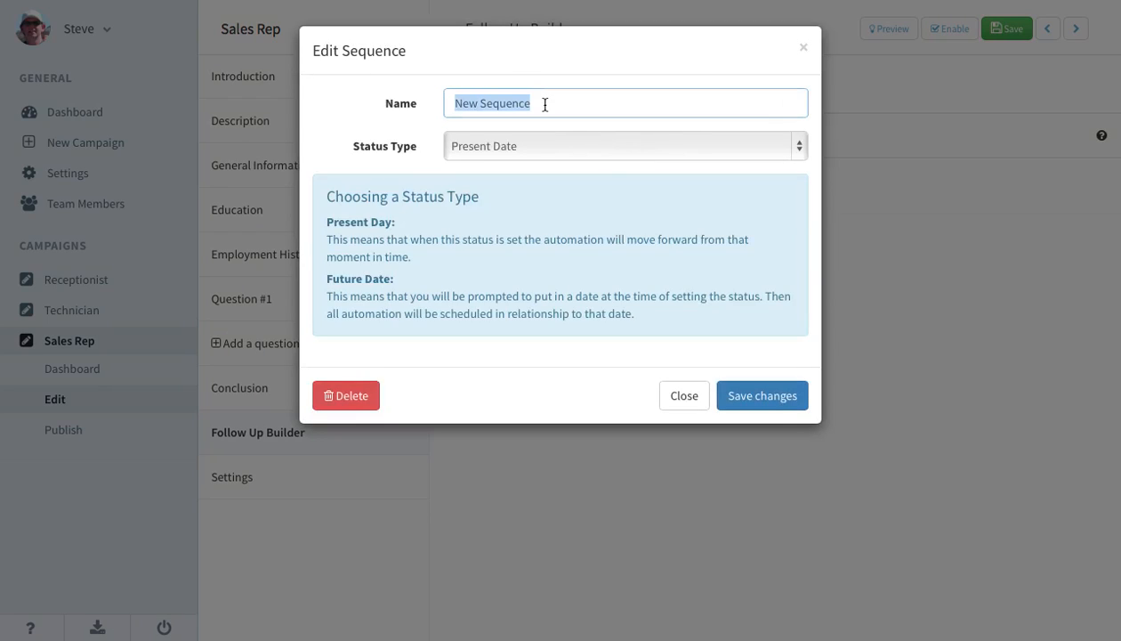
pyautogui.write('Offer an interview')
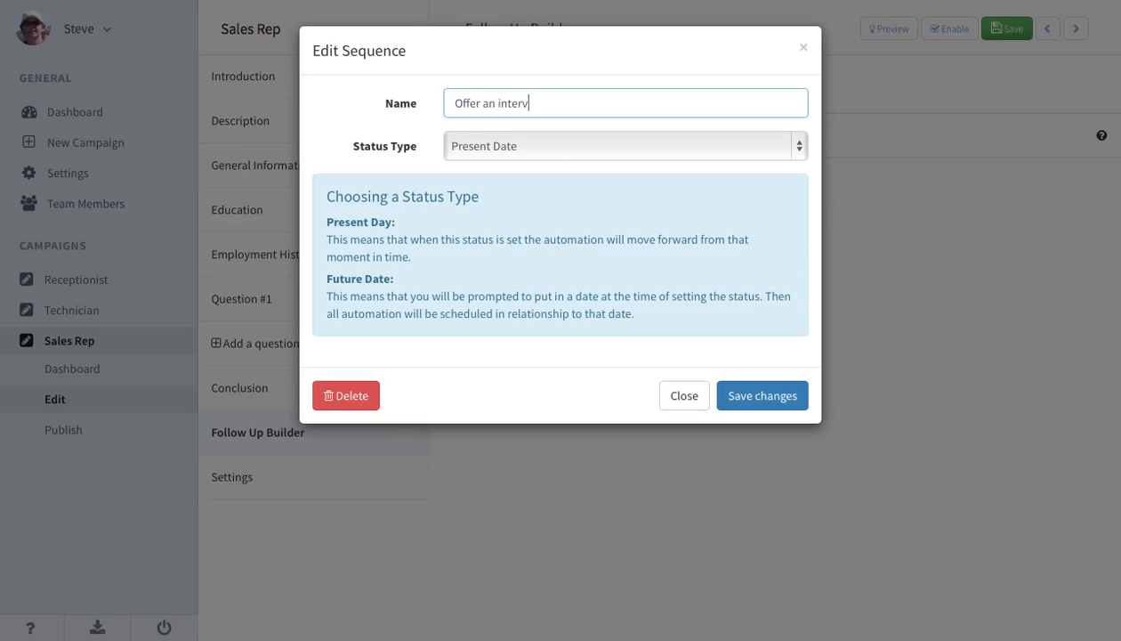
# Keep Present Date as the status type of the "Offer an interview" sequence and save its settings.
pyautogui.click(484, 150)
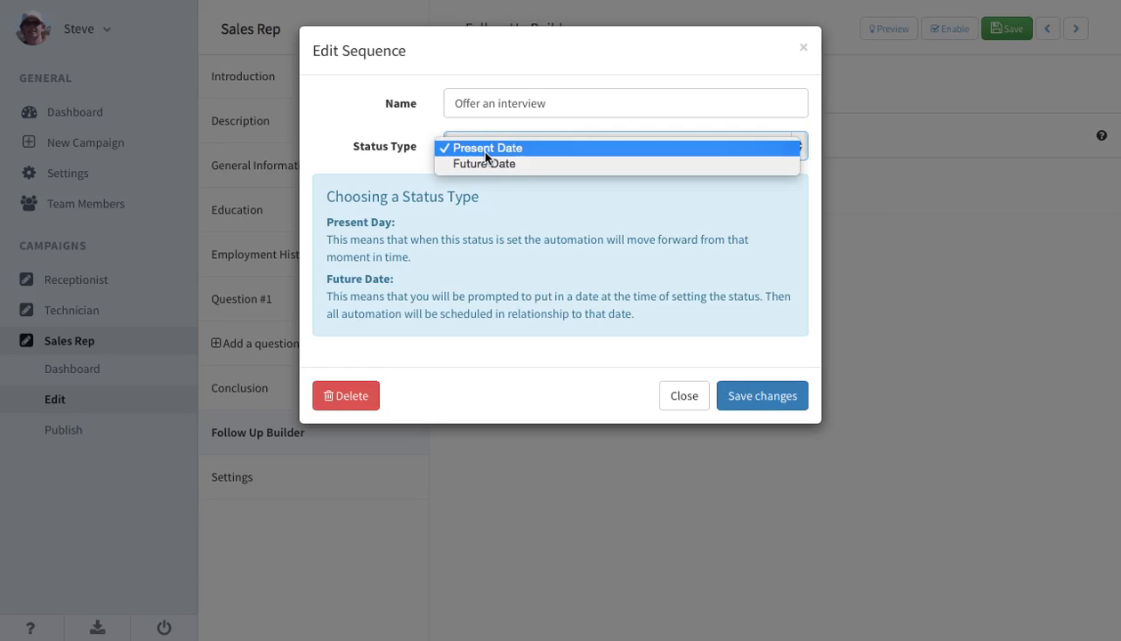
pyautogui.click(485, 149)
pyautogui.click(762, 396)
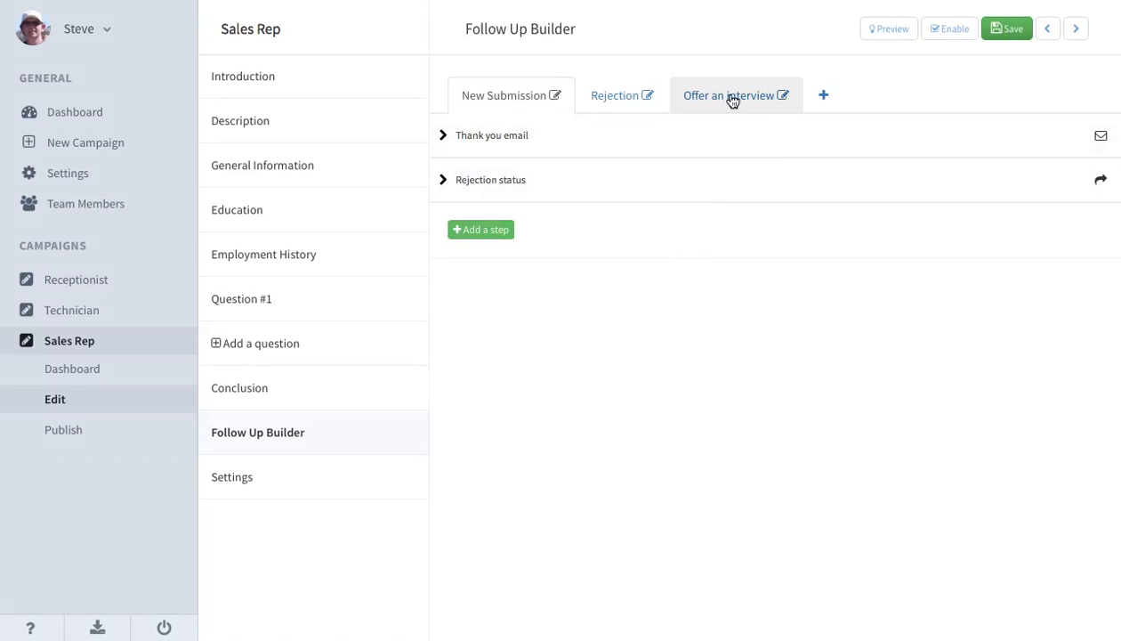
# Open the "Offer an interview" sequence and rename its first step "Would you like to interview email".
pyautogui.click(732, 100)
pyautogui.click(505, 153)
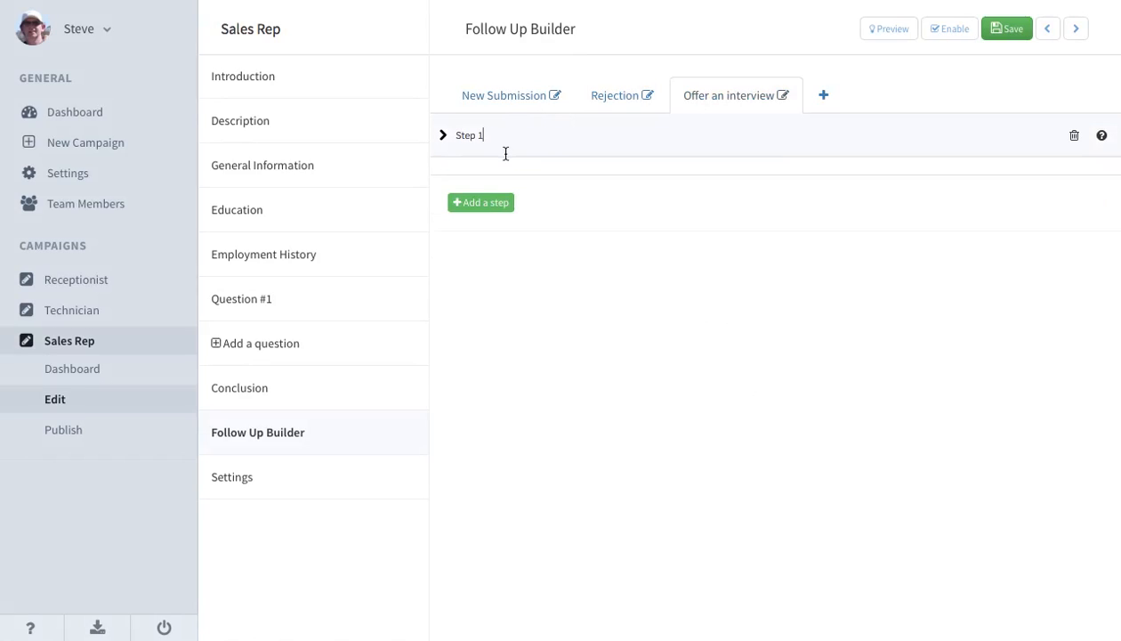
pyautogui.moveTo(482, 134); pyautogui.dragTo(443, 135)
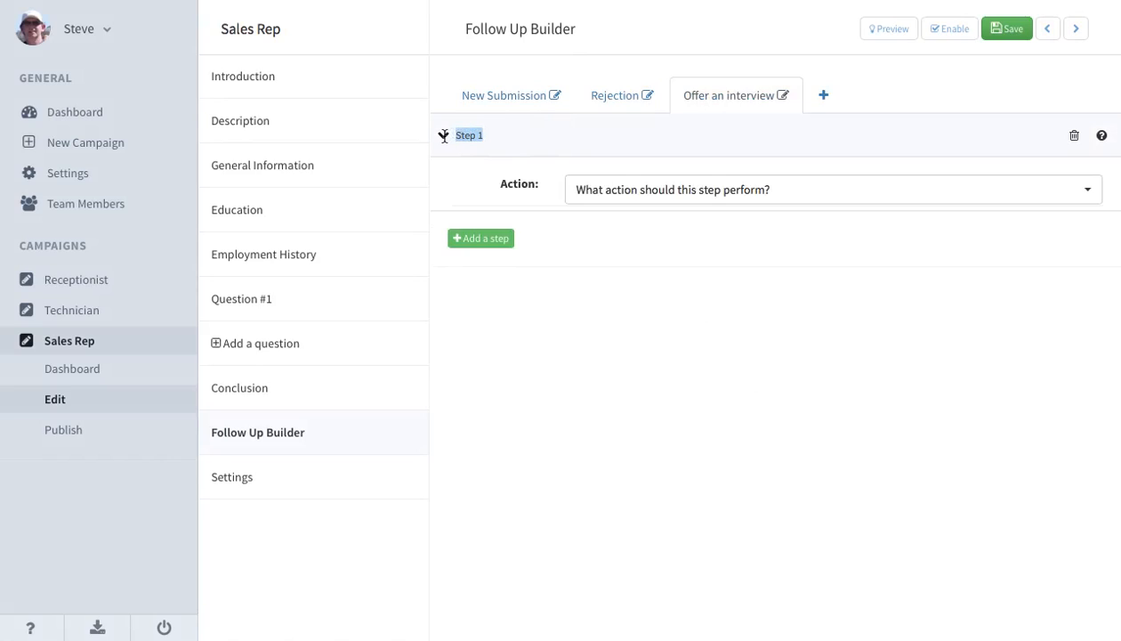
pyautogui.write('Would you like to')
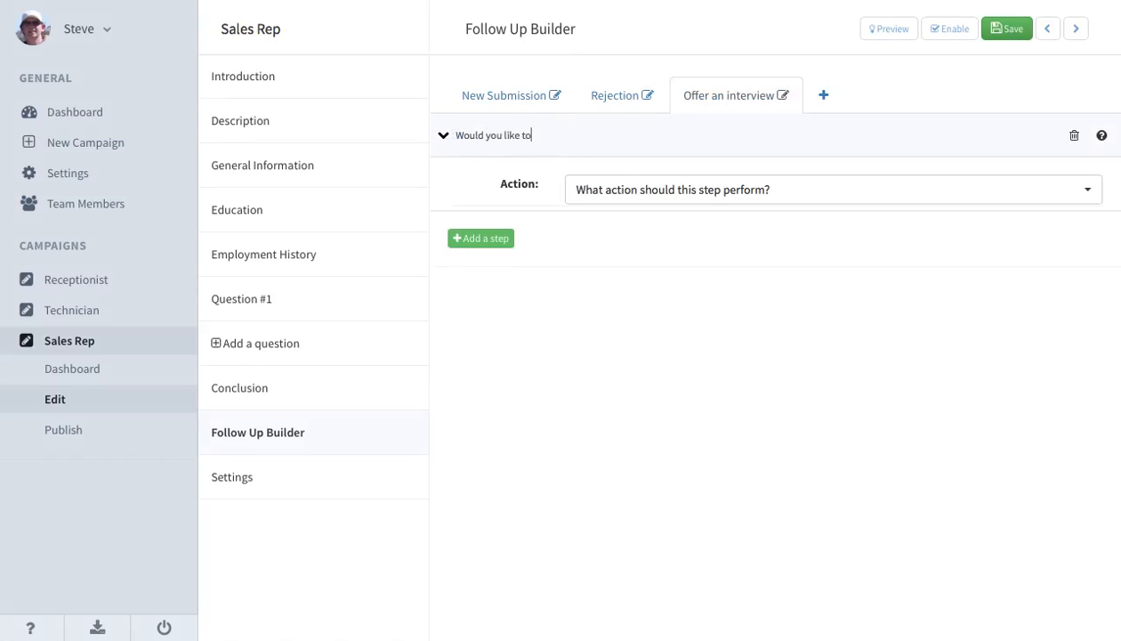
pyautogui.write(' interview')
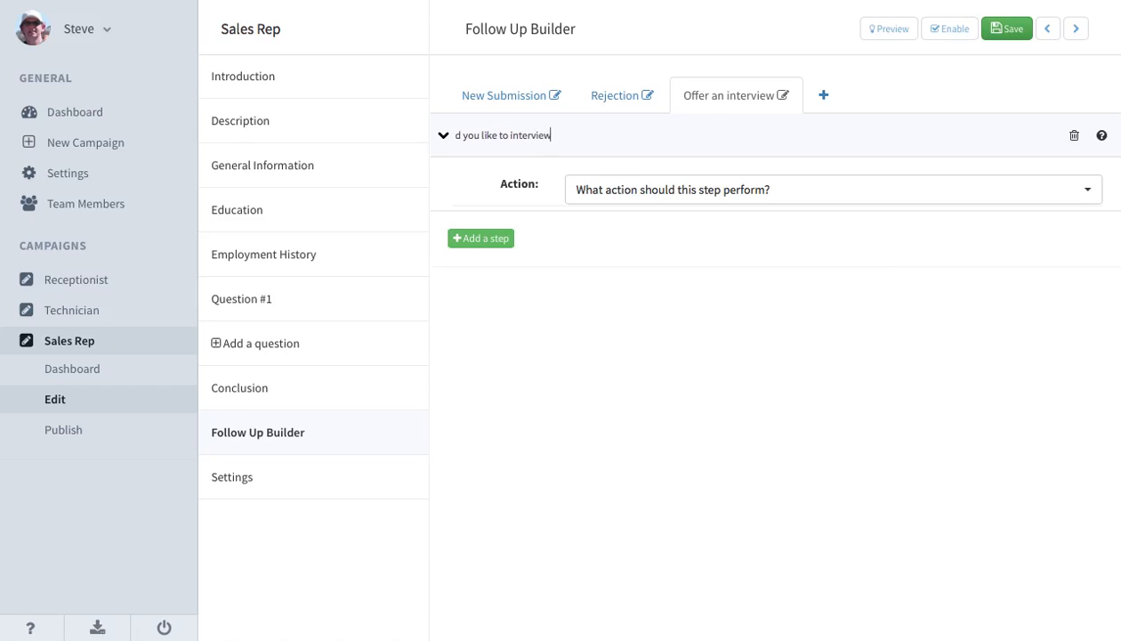
pyautogui.write(' email')
# Make the interview step send an e-mail 2 hours after the status is started.
pyautogui.click(625, 199)
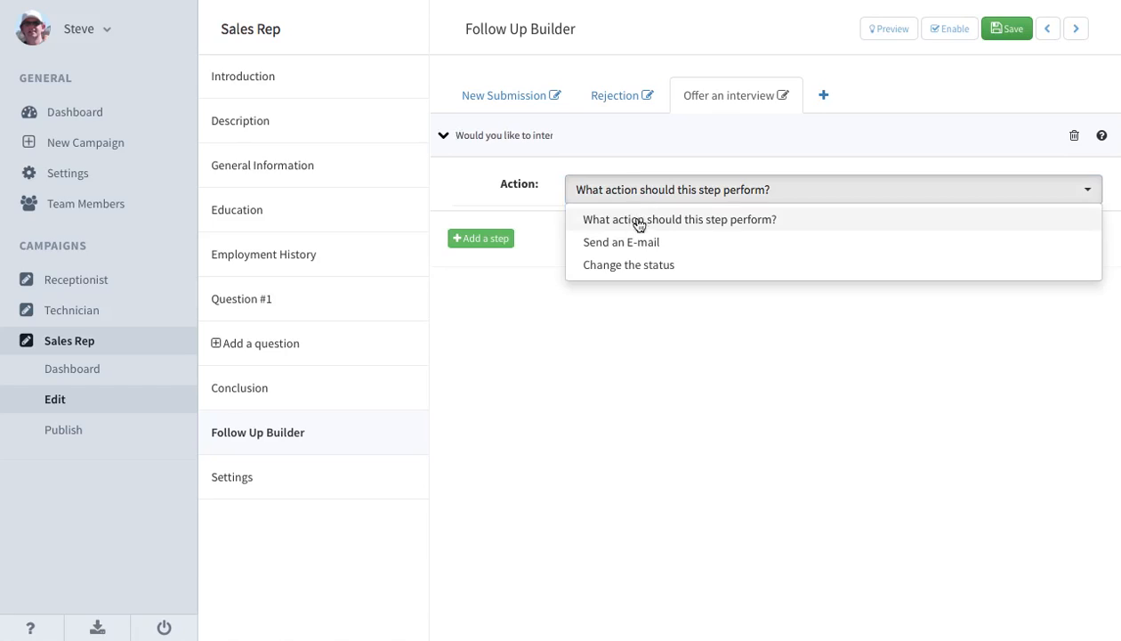
pyautogui.click(627, 239)
pyautogui.click(633, 227)
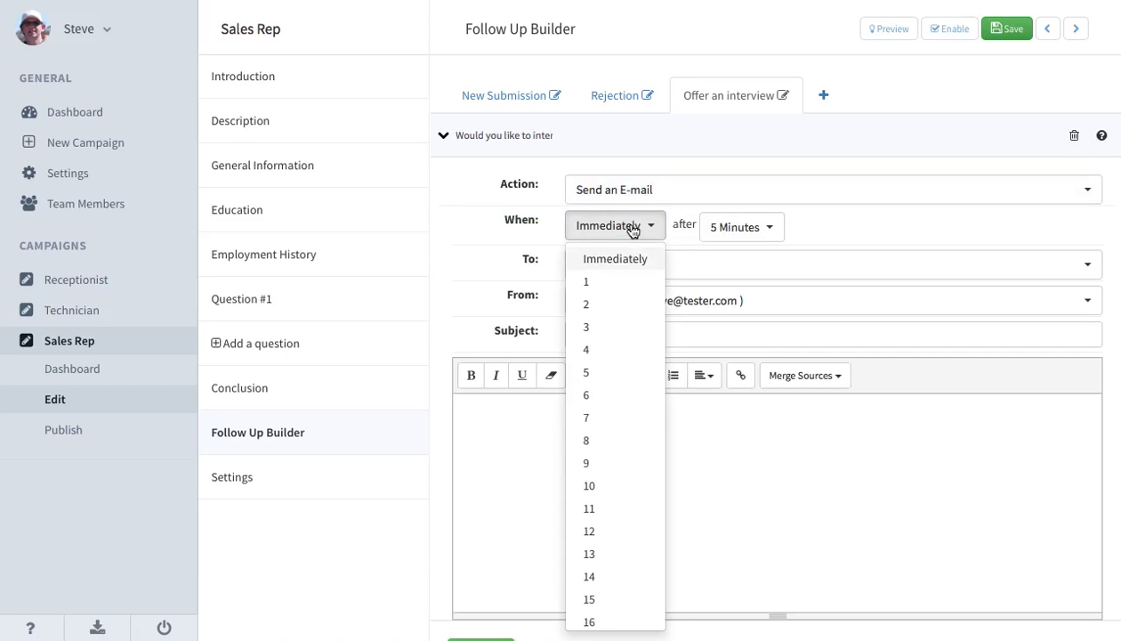
pyautogui.click(597, 308)
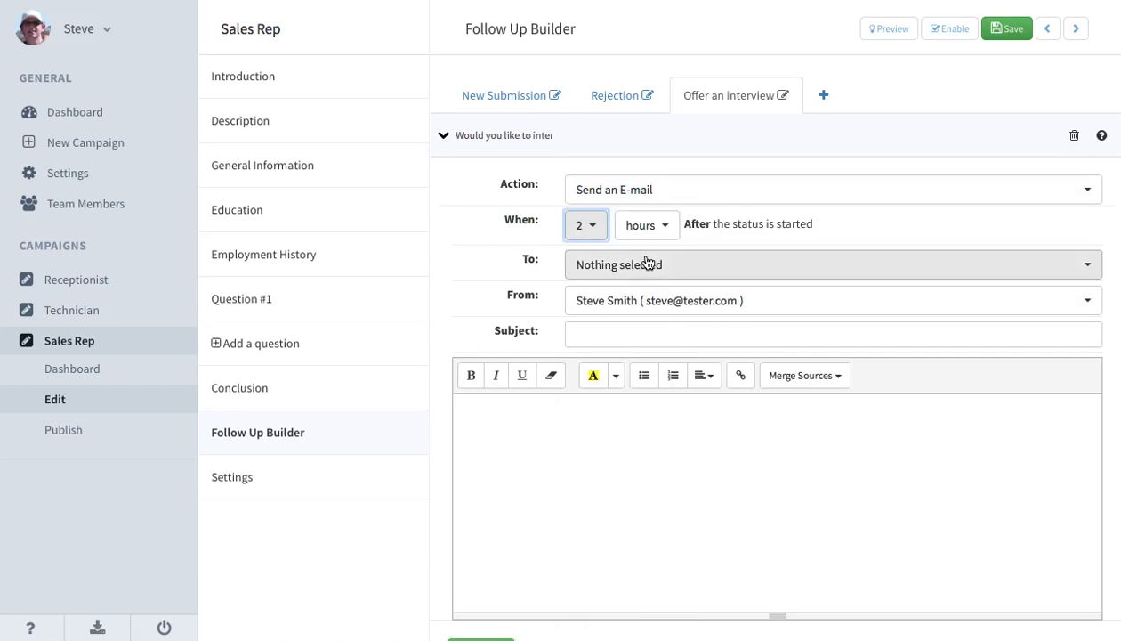
# Try days as the unit of the interview email's delay, and switch it back to hours.
pyautogui.click(666, 229)
pyautogui.click(669, 233)
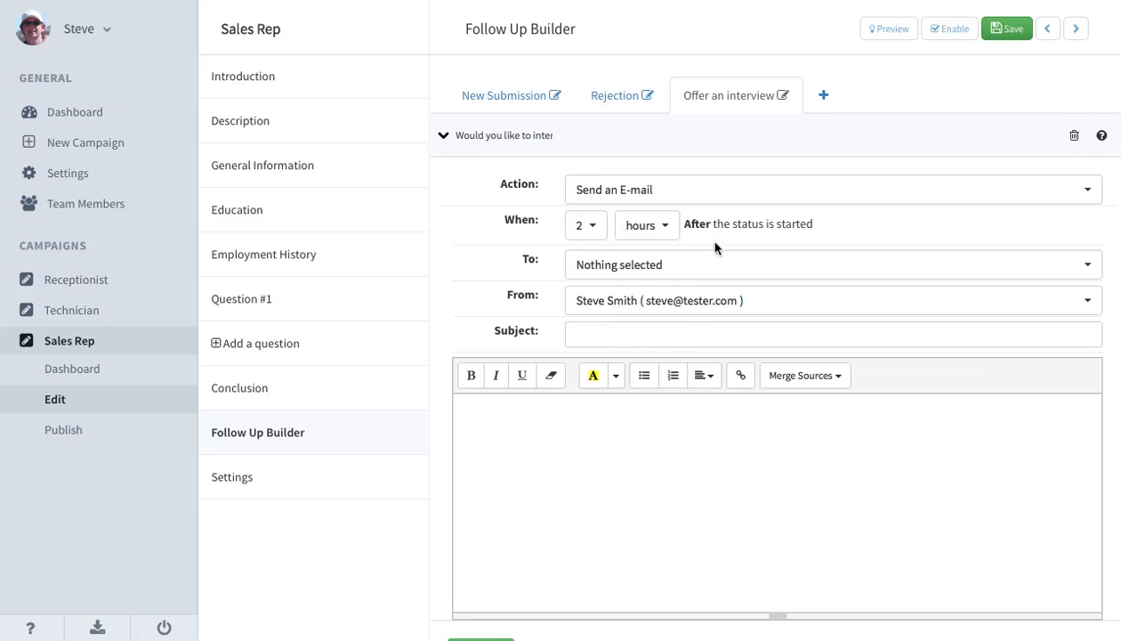
pyautogui.click(591, 227)
pyautogui.click(668, 233)
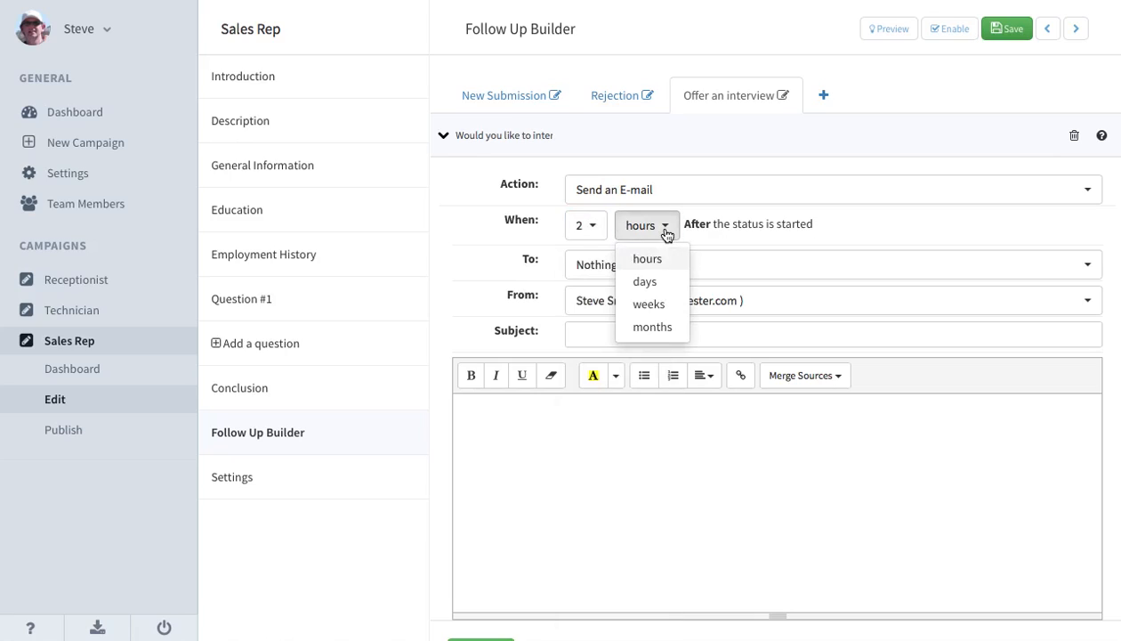
pyautogui.click(647, 281)
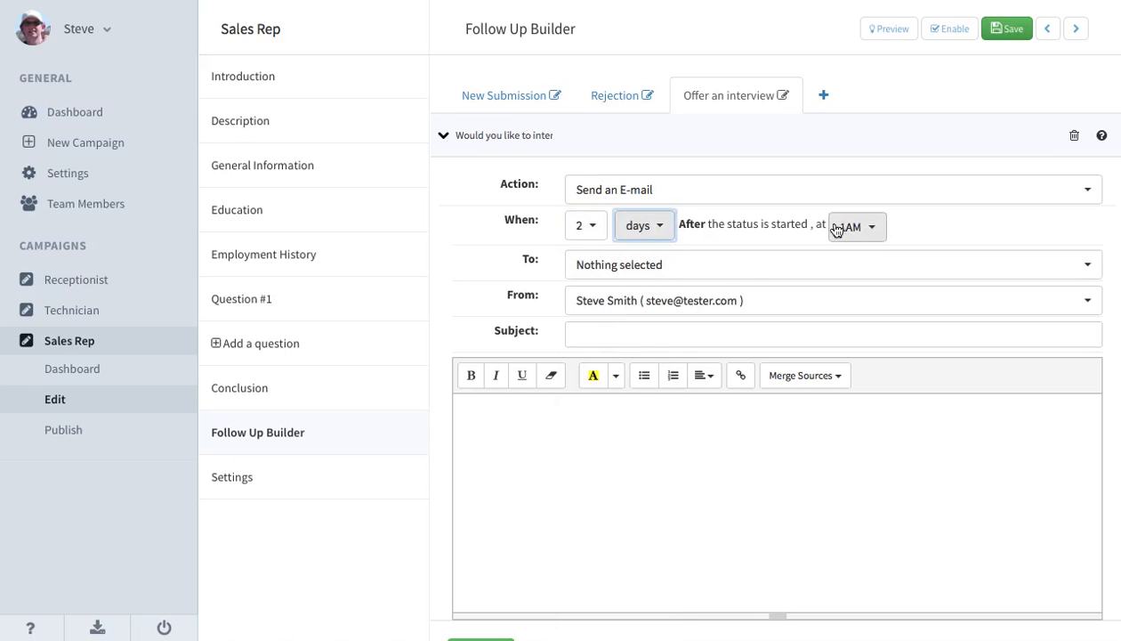
pyautogui.click(647, 230)
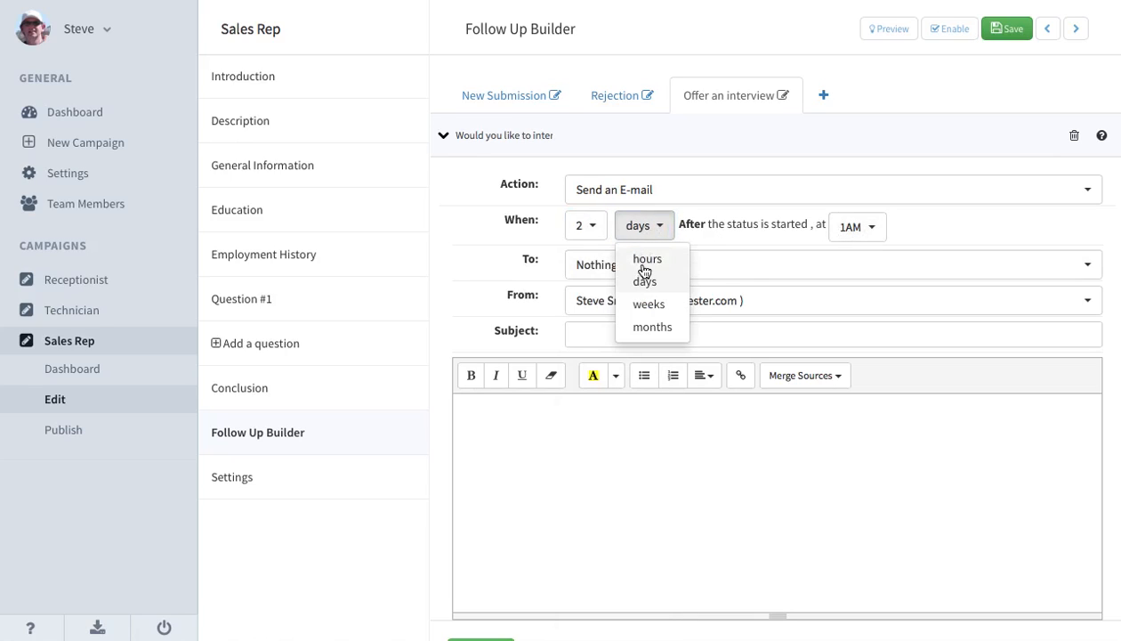
pyautogui.click(635, 263)
# Set the interview email's recipient to {Applicant.Email} and its subject to "Would you like to interview?".
pyautogui.click(630, 264)
pyautogui.click(608, 294)
pyautogui.click(640, 294)
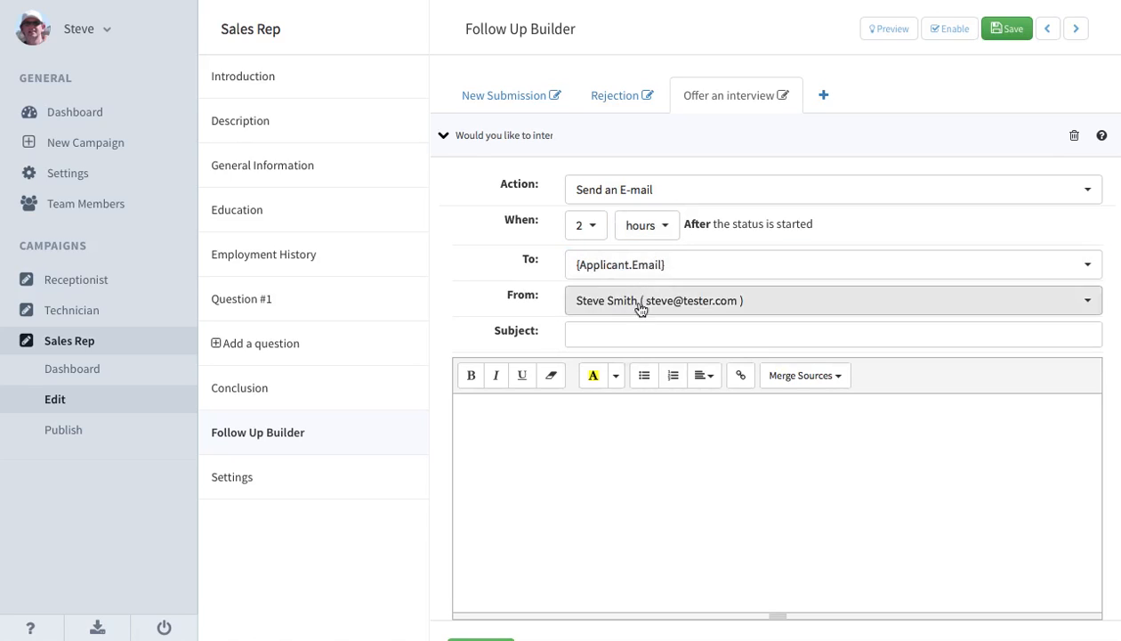
pyautogui.click(613, 334)
pyautogui.write('Would you like to interview?')
# Start the interview email's message with the greeting "Hi {Applicant.FirstName}," using the First Name merge source, followed by a blank line.
pyautogui.click(589, 421)
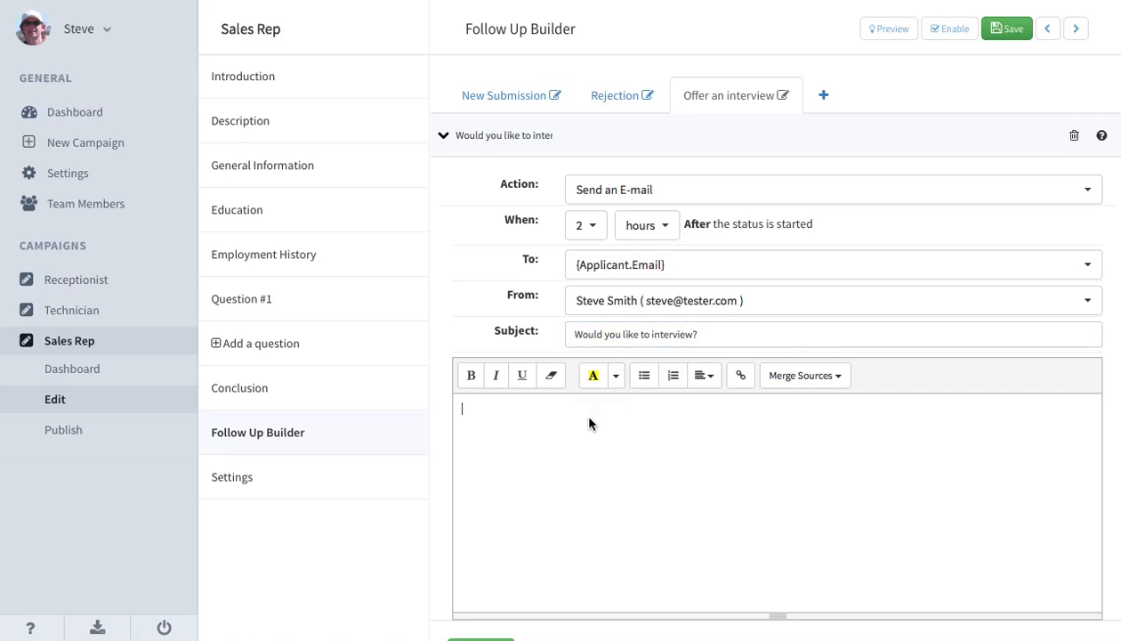
pyautogui.scroll(-1, 588, 422)
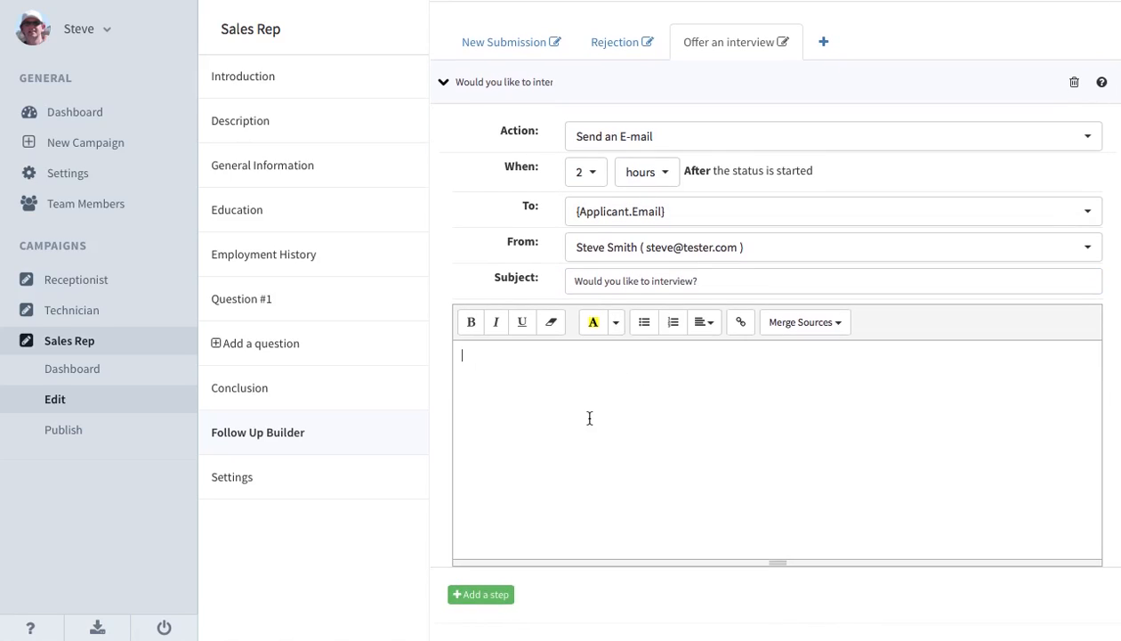
pyautogui.write('Hi')
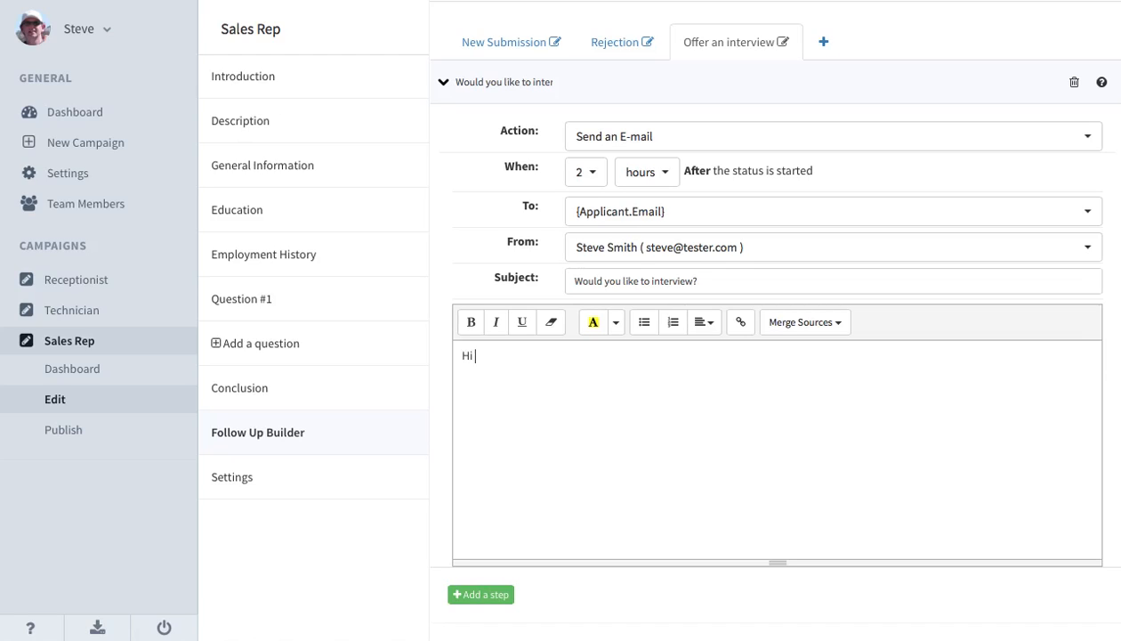
pyautogui.click(802, 326)
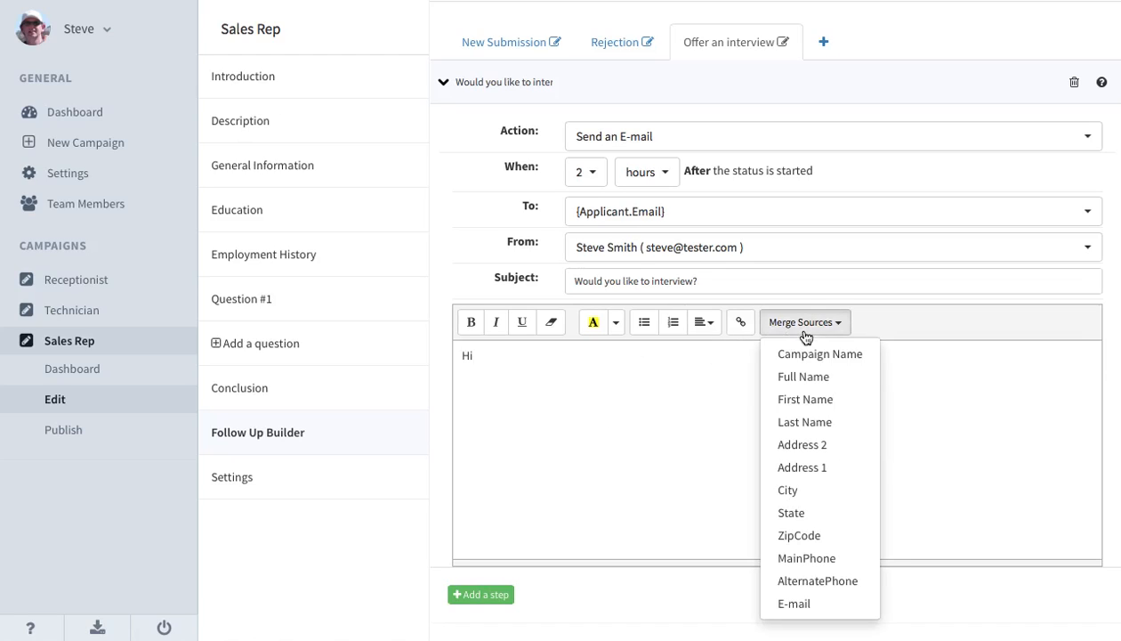
pyautogui.click(797, 398)
pyautogui.write(',')
pyautogui.press('Return')
pyautogui.press('Return')
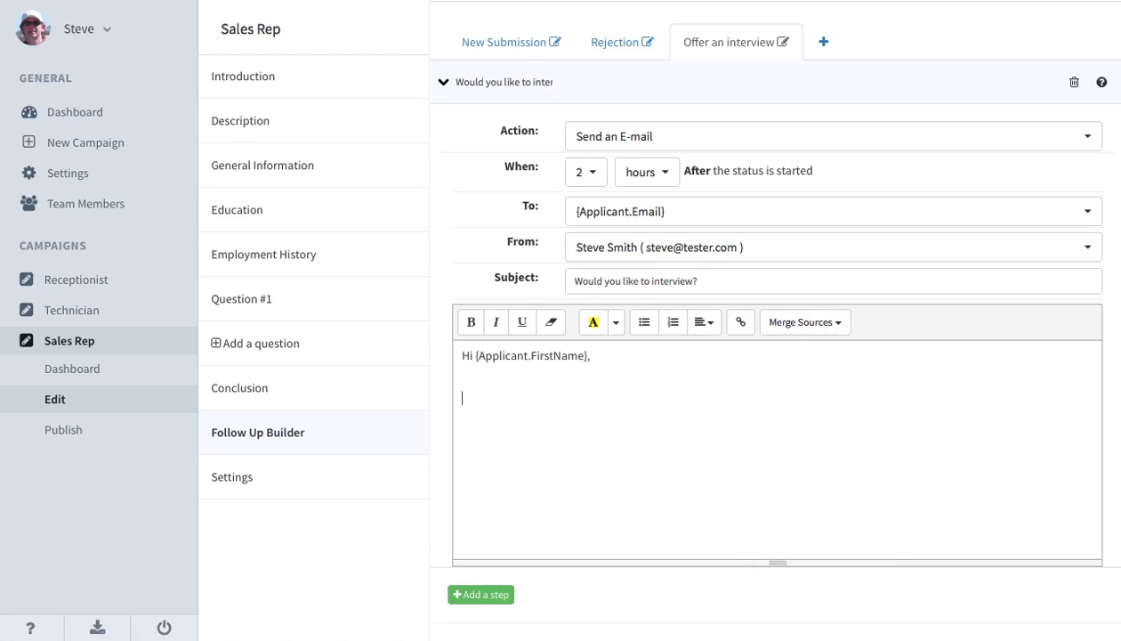
# Write "We really liked your application, and we'd like to meet with you in the near future." below the greeting.
pyautogui.write('We really liked your applicatoin')
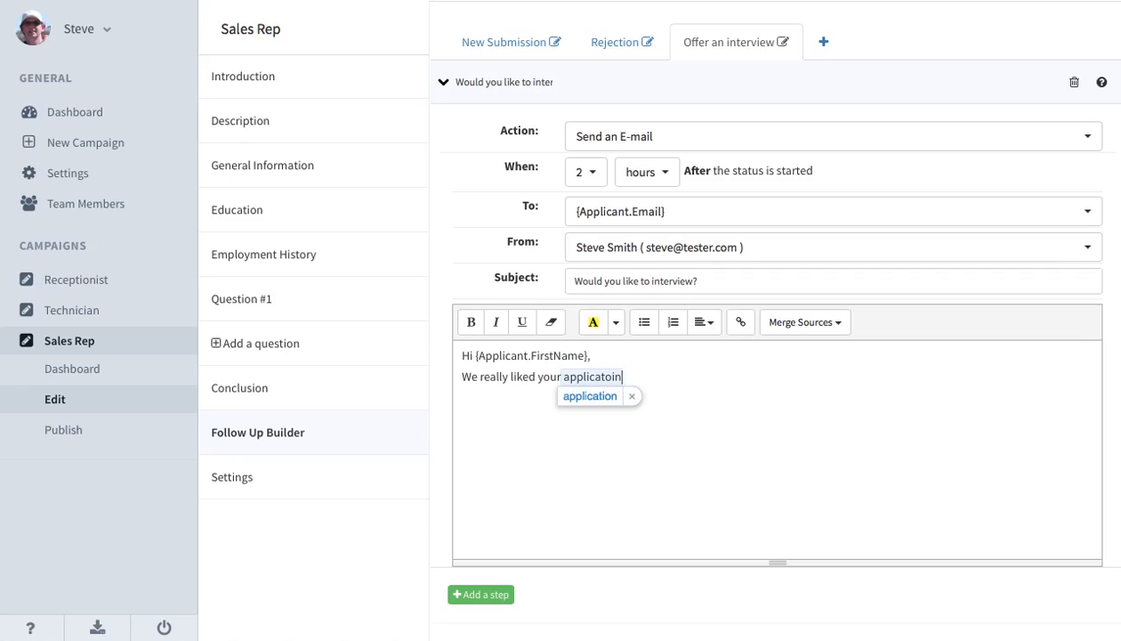
pyautogui.press('BackSpace')
pyautogui.press('BackSpace')
pyautogui.press('BackSpace')
pyautogui.write('ion, and ')
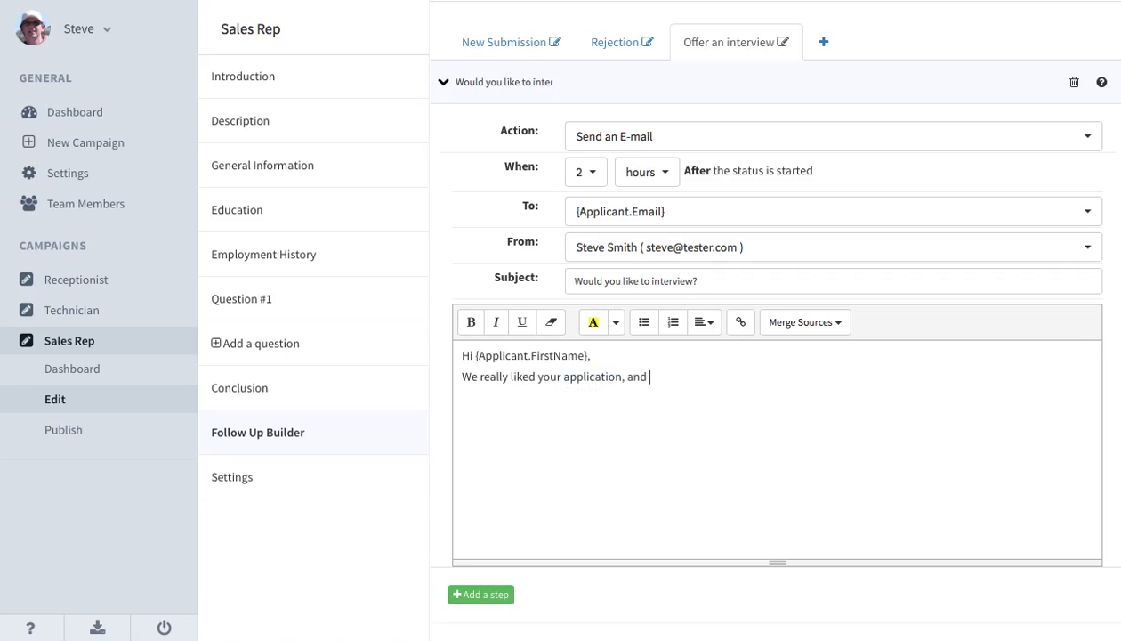
pyautogui.write("we'd like to meet with you")
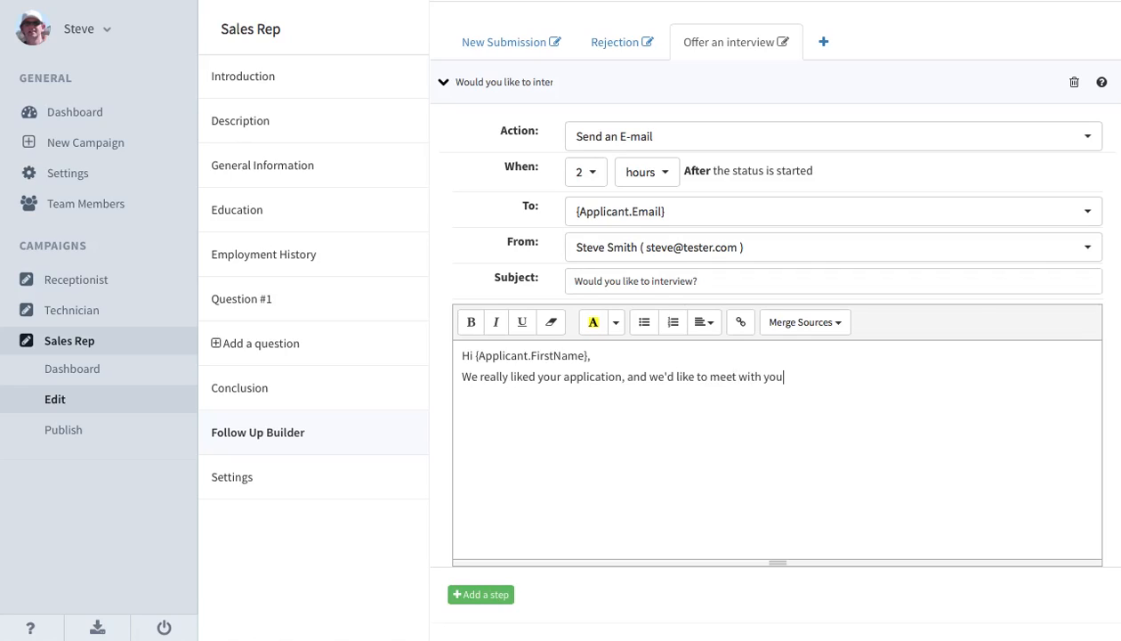
pyautogui.write(' in the near future.')
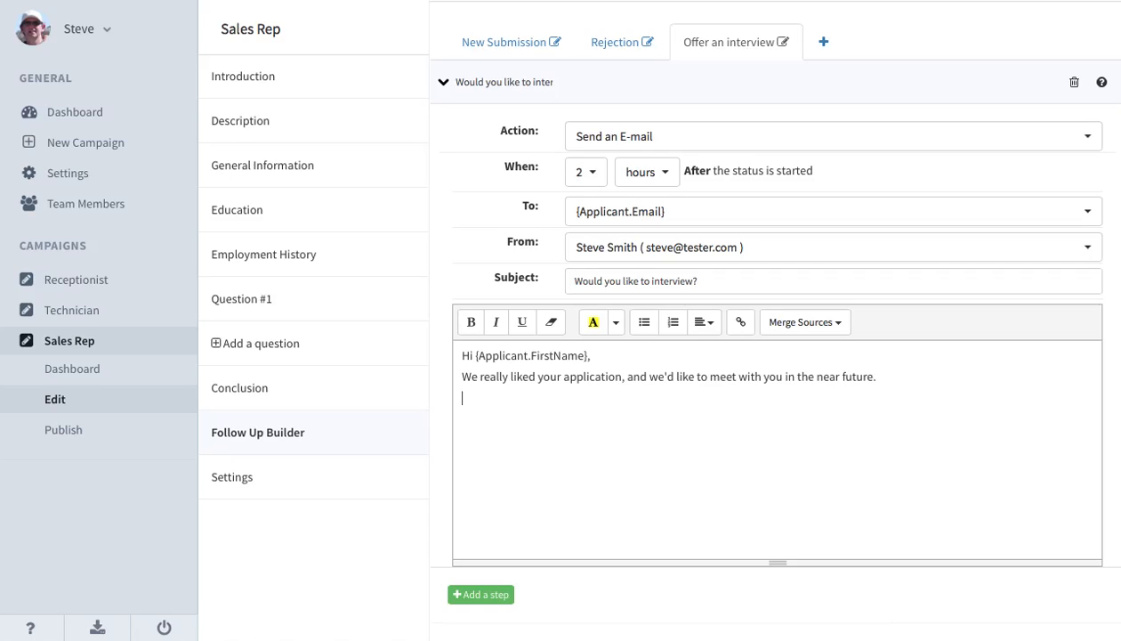
# Add a follow-up sequence named "Interview scheduled" with the Future Date status type, and save its settings.
pyautogui.scroll(1, 551, 513)
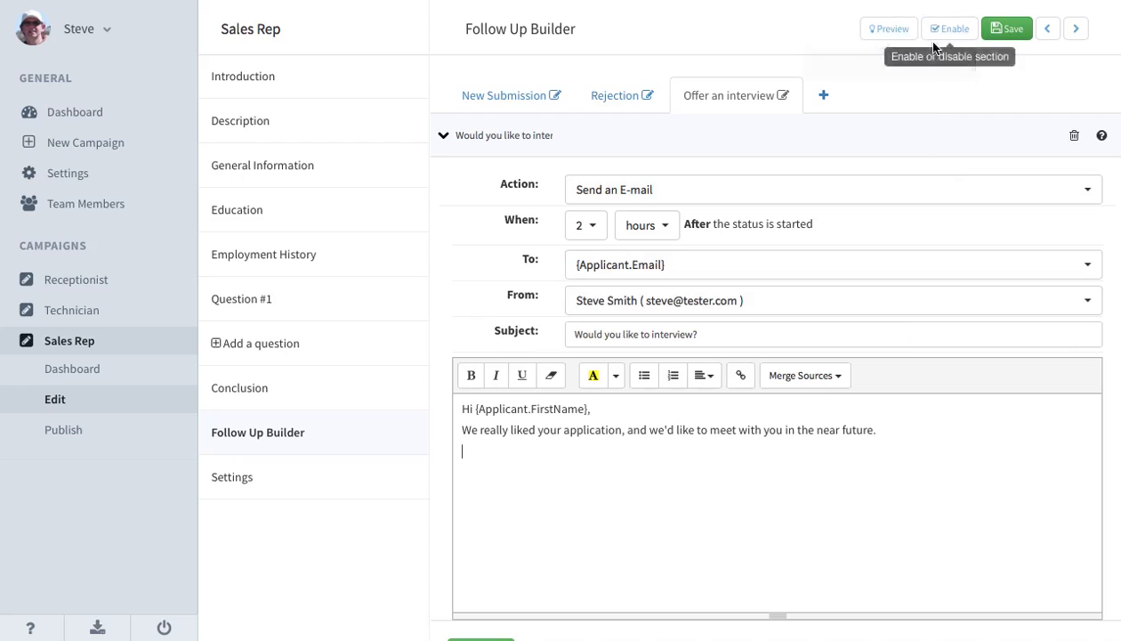
pyautogui.click(825, 95)
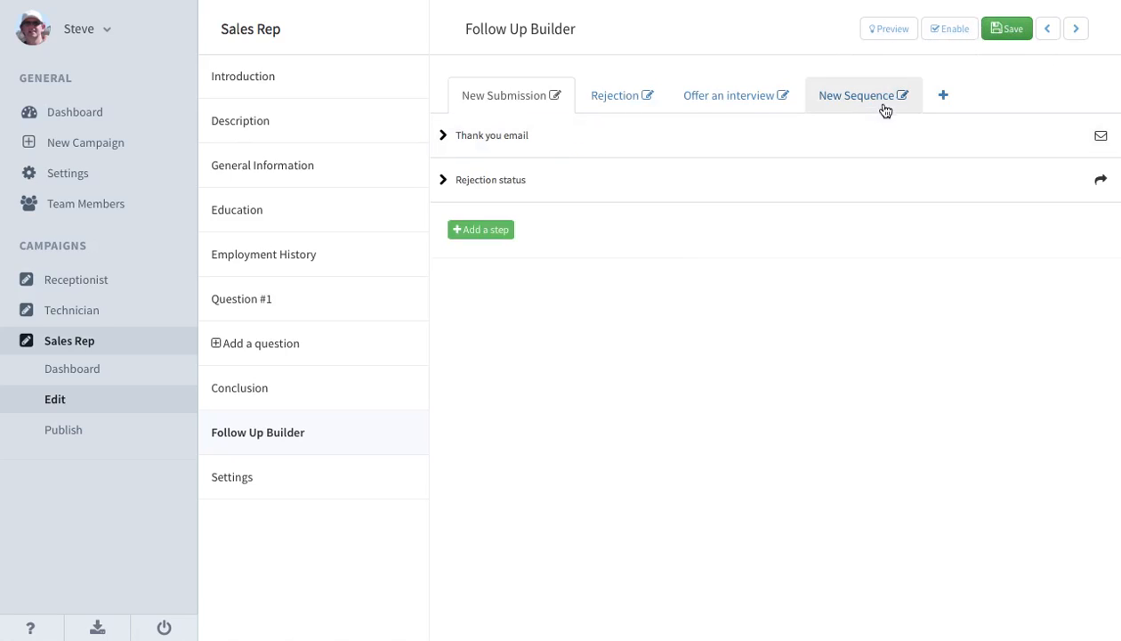
pyautogui.click(903, 95)
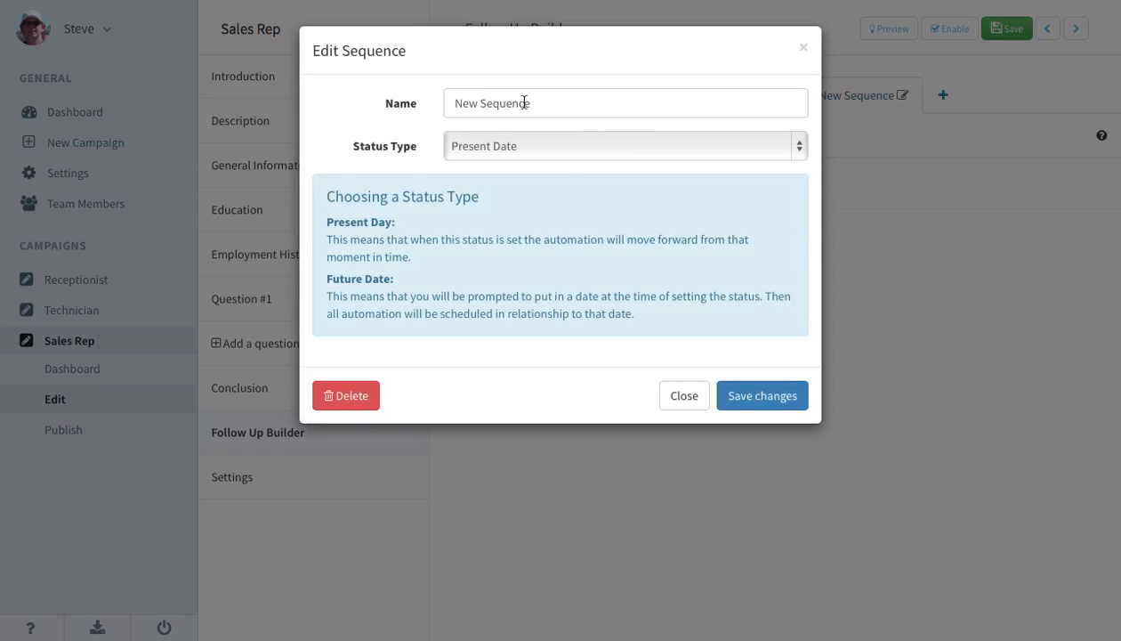
pyautogui.tripleClick(505, 113)
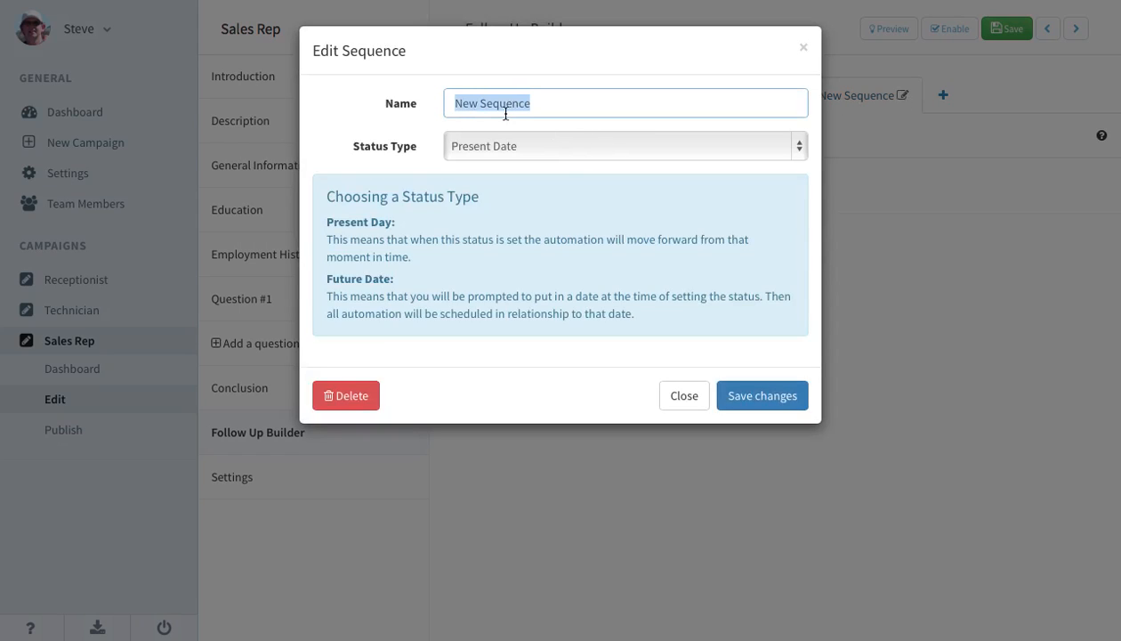
pyautogui.write('Interview scheduled')
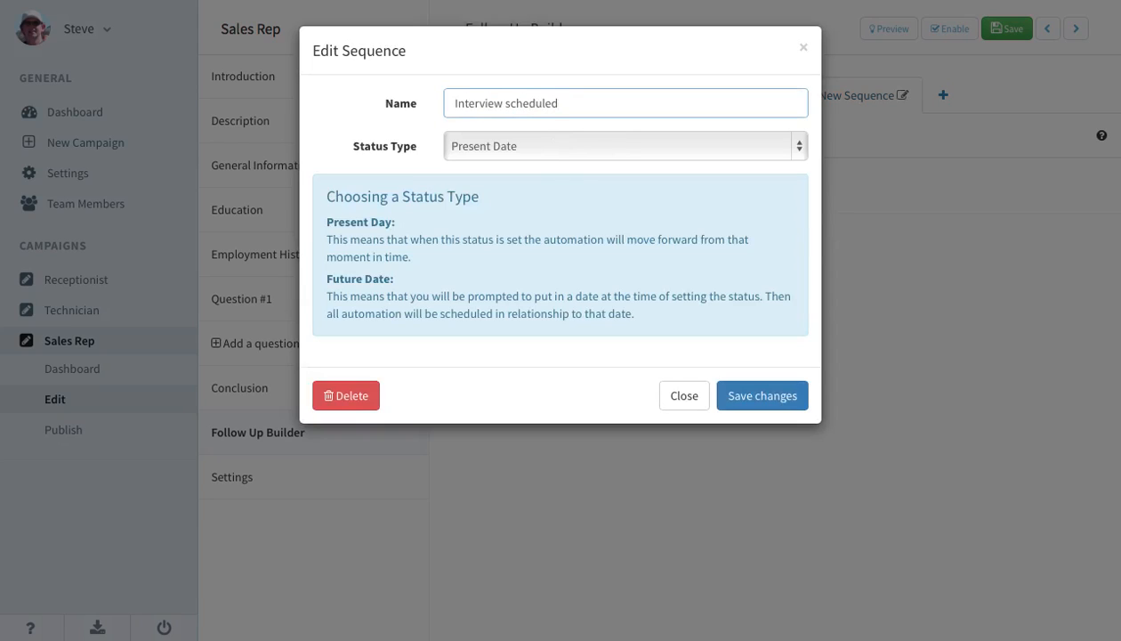
pyautogui.click(525, 149)
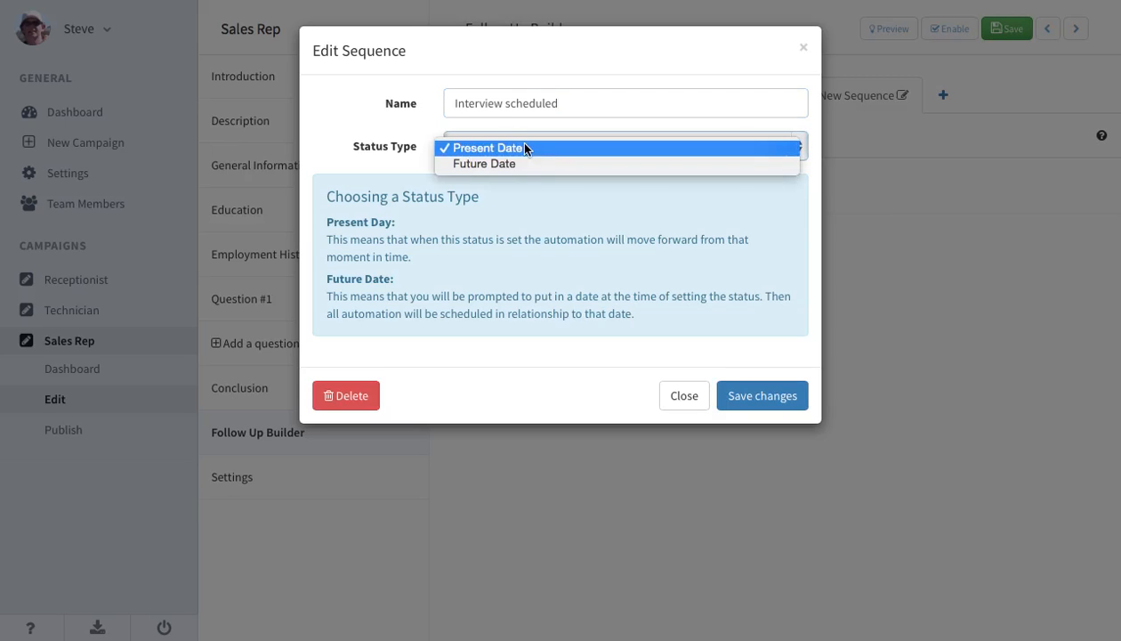
pyautogui.click(504, 162)
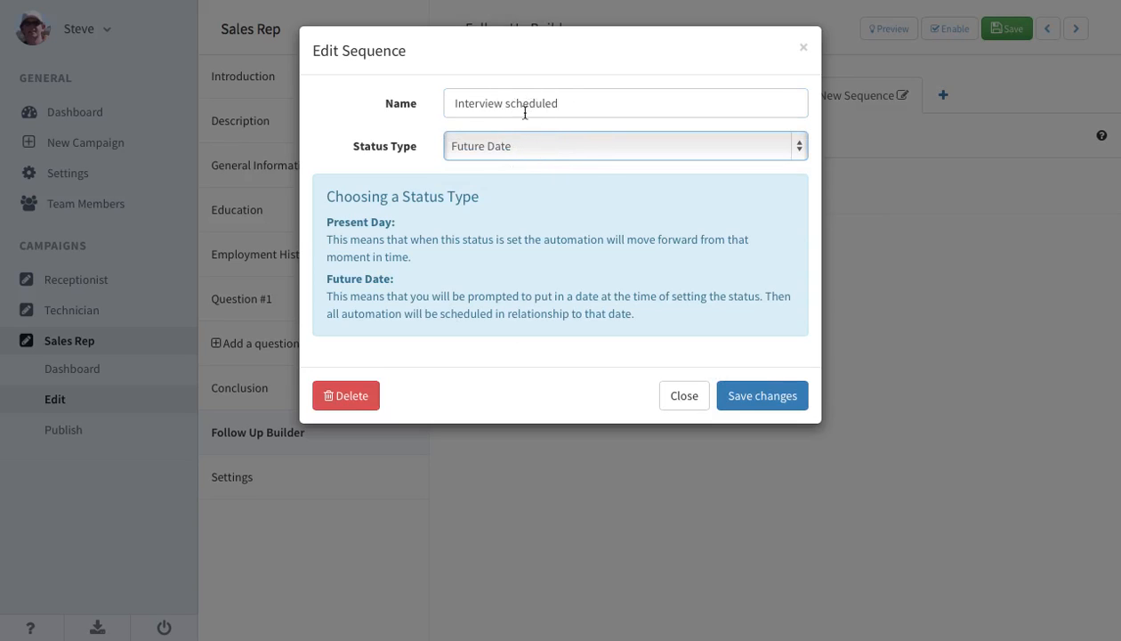
pyautogui.click(743, 400)
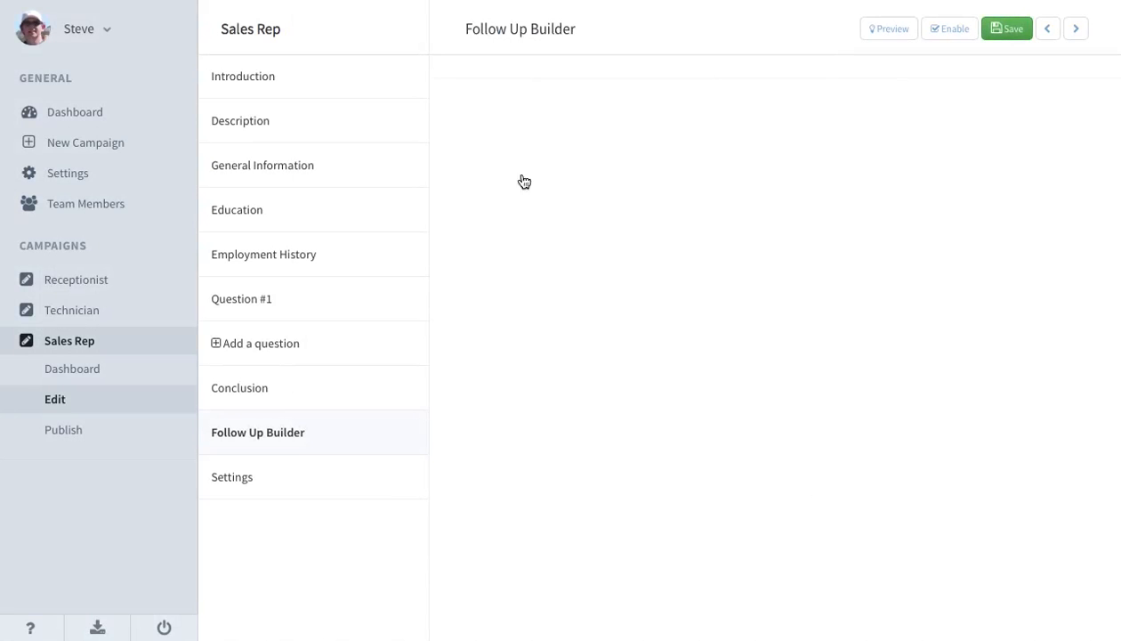
# Configure Step 1 of the "Interview scheduled" sequence to send an e-mail immediately after 15 minutes.
pyautogui.click(875, 96)
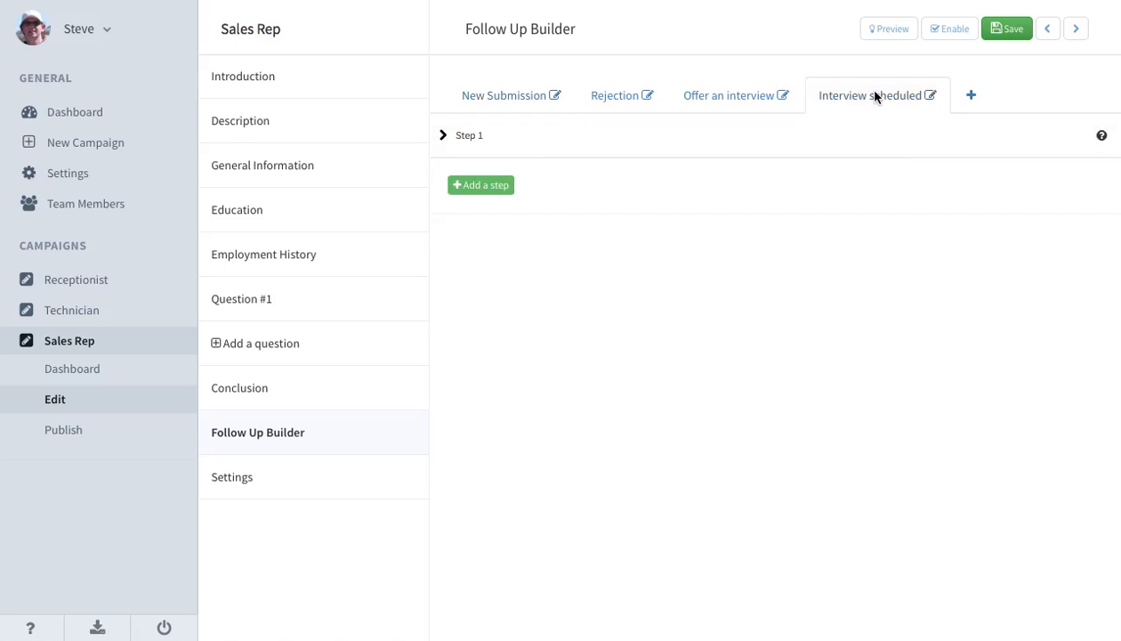
pyautogui.click(445, 138)
pyautogui.click(658, 194)
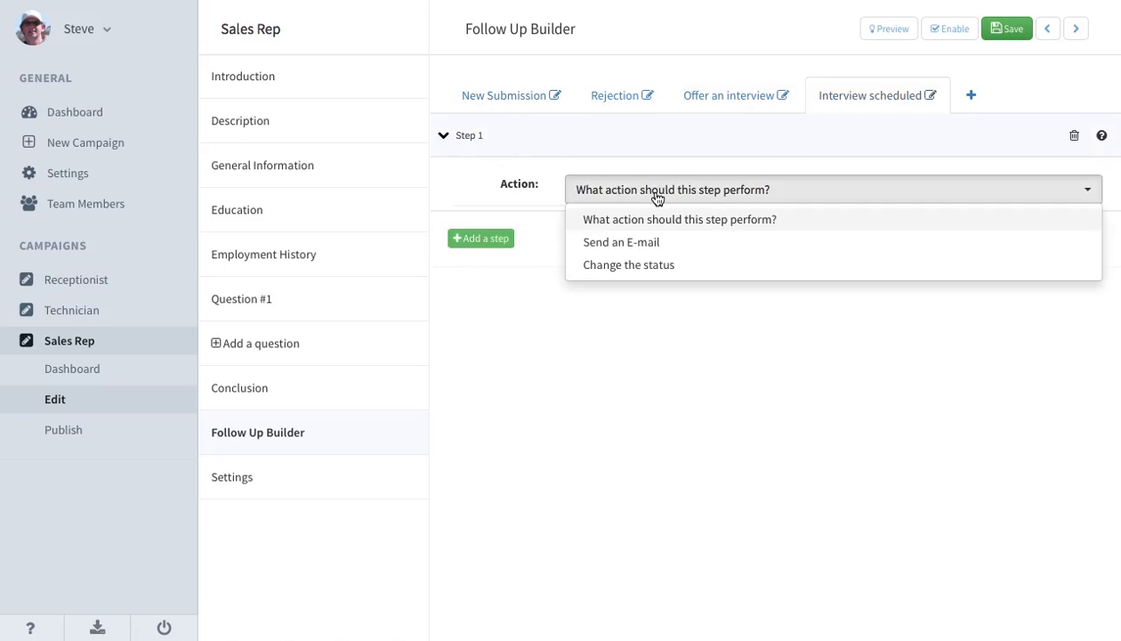
pyautogui.click(630, 243)
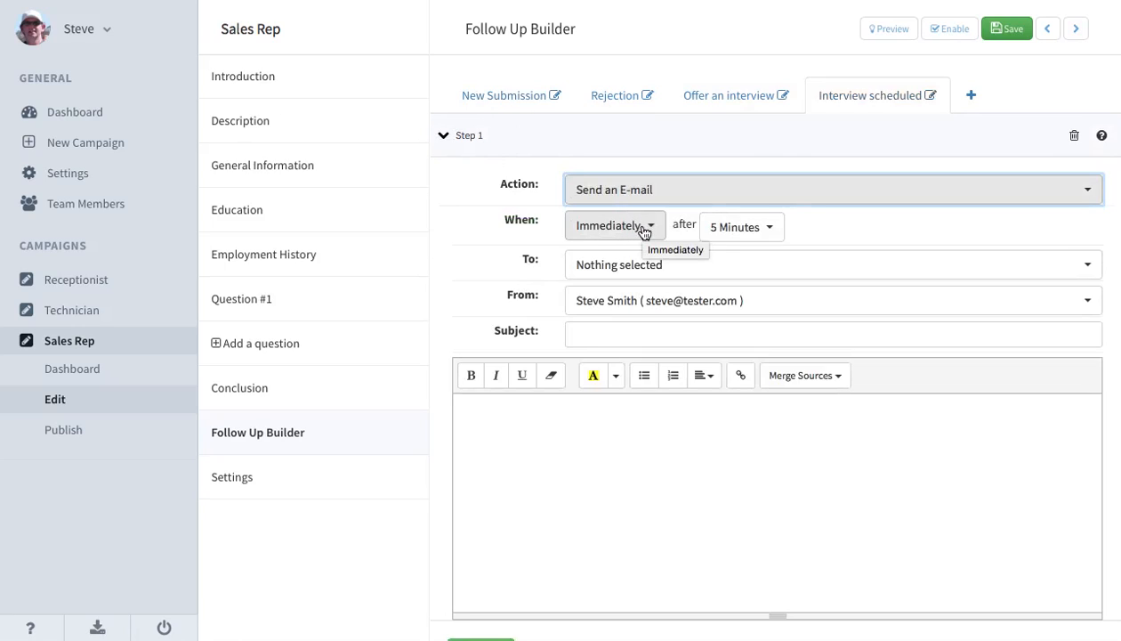
pyautogui.click(738, 235)
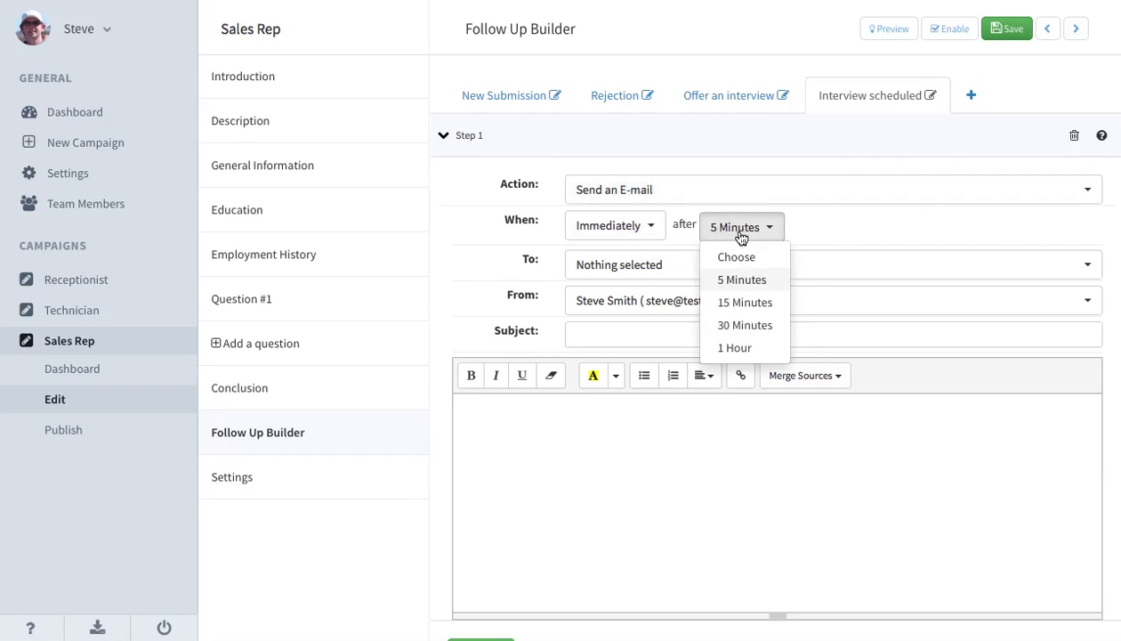
pyautogui.click(740, 303)
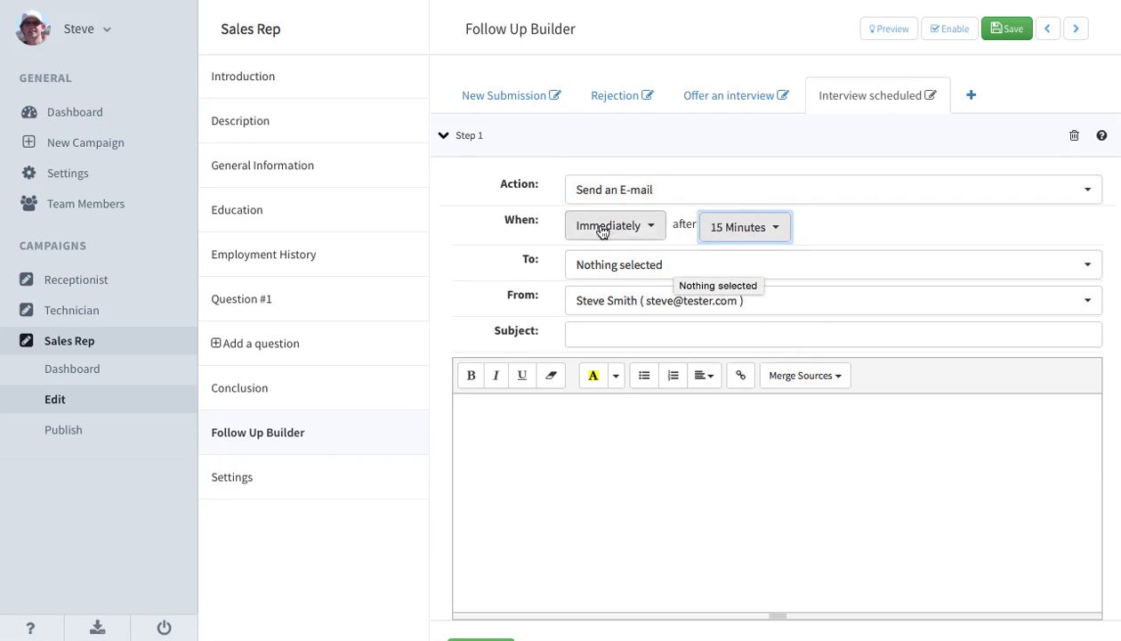
# Address the Step 1 e-mail to {Applicant.Email} and both team members, and choose the second team member as sender.
pyautogui.click(696, 279)
pyautogui.click(674, 299)
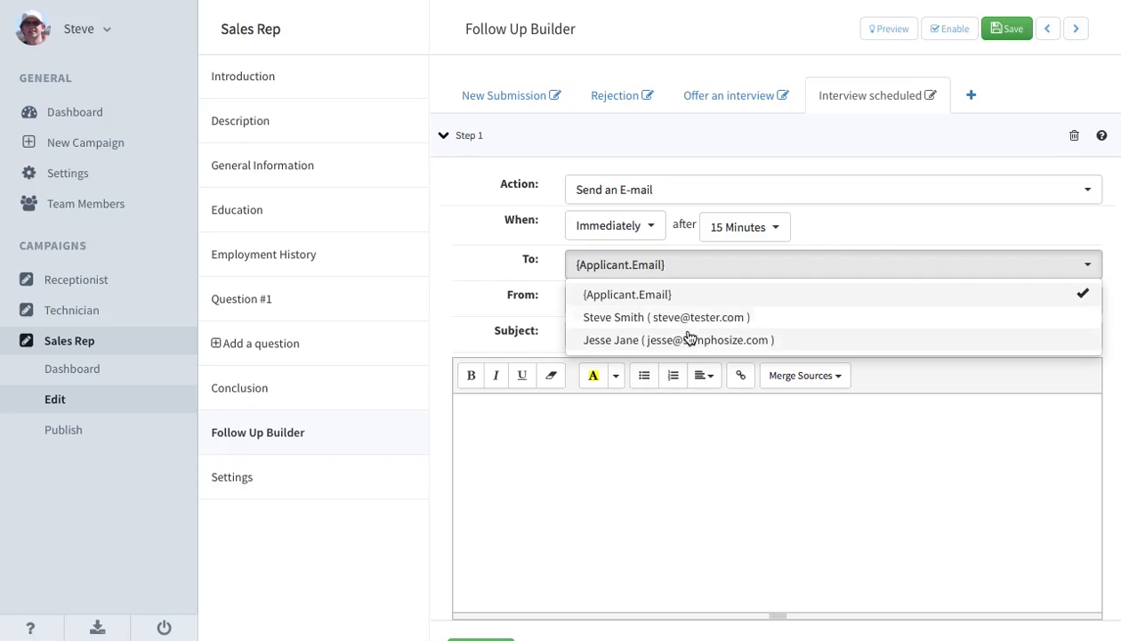
pyautogui.click(688, 341)
pyautogui.click(686, 319)
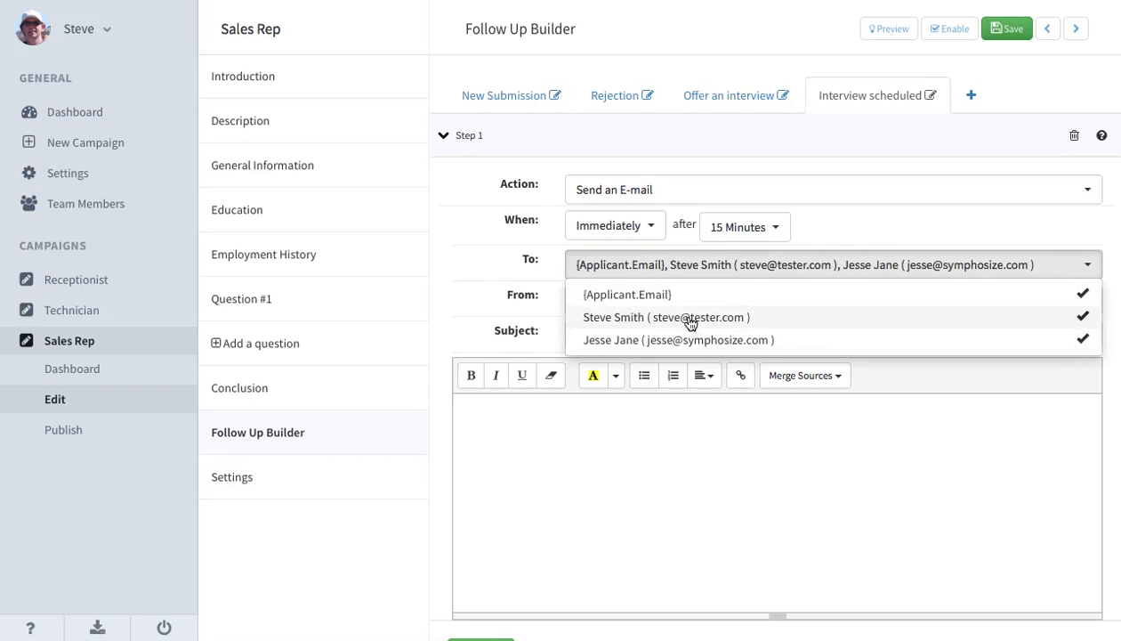
pyautogui.click(542, 252)
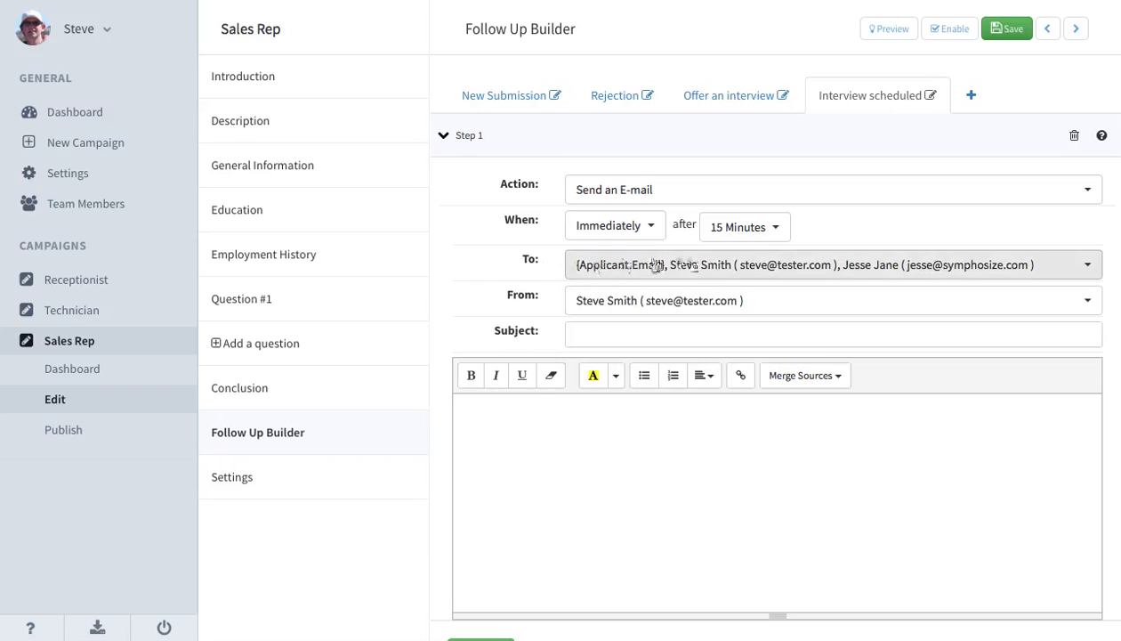
pyautogui.click(742, 301)
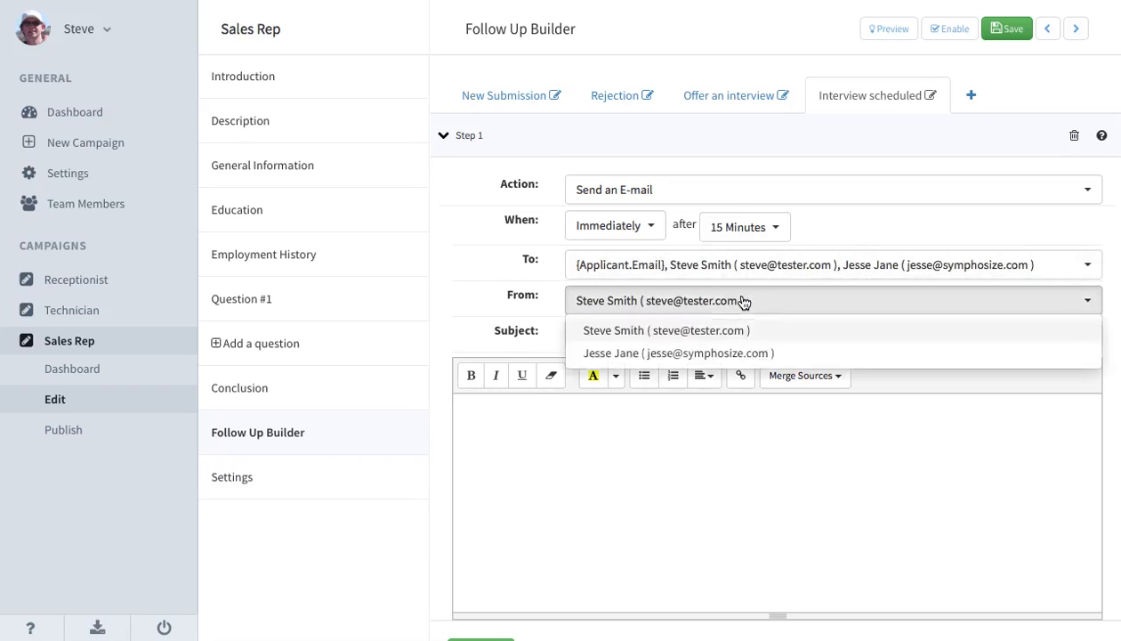
pyautogui.click(711, 353)
# Set the Step 1 e-mail's subject to "We can't wait to meet you!".
pyautogui.click(649, 338)
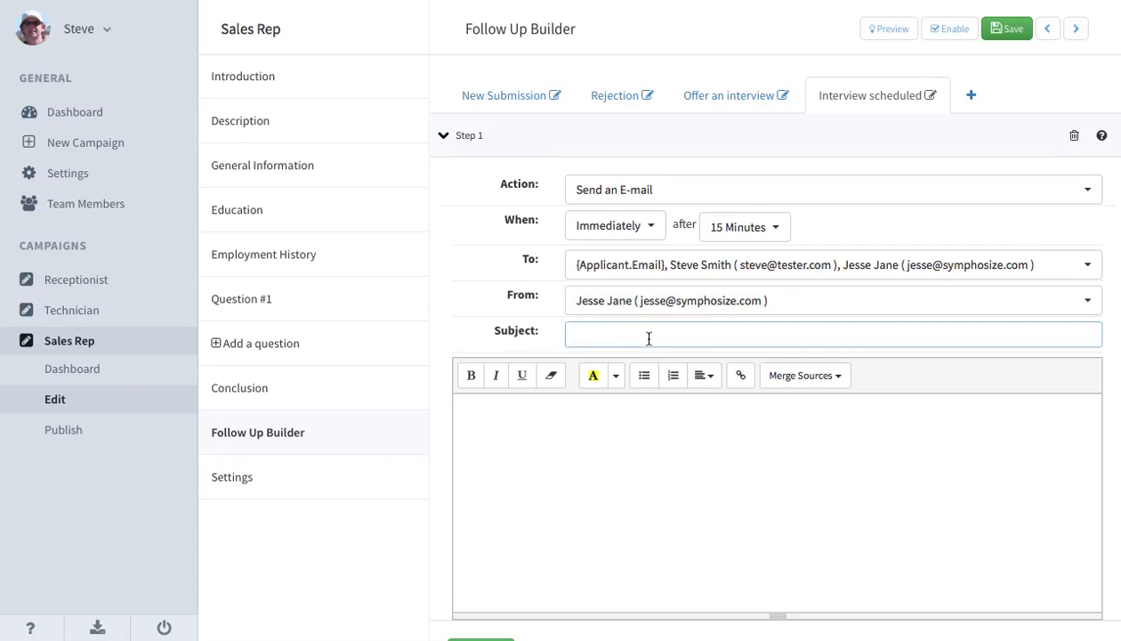
pyautogui.write("We can't wait to meet you!")
# Begin the Step 1 message body with "It was a pleasure talking to you on the phone".
pyautogui.click(599, 407)
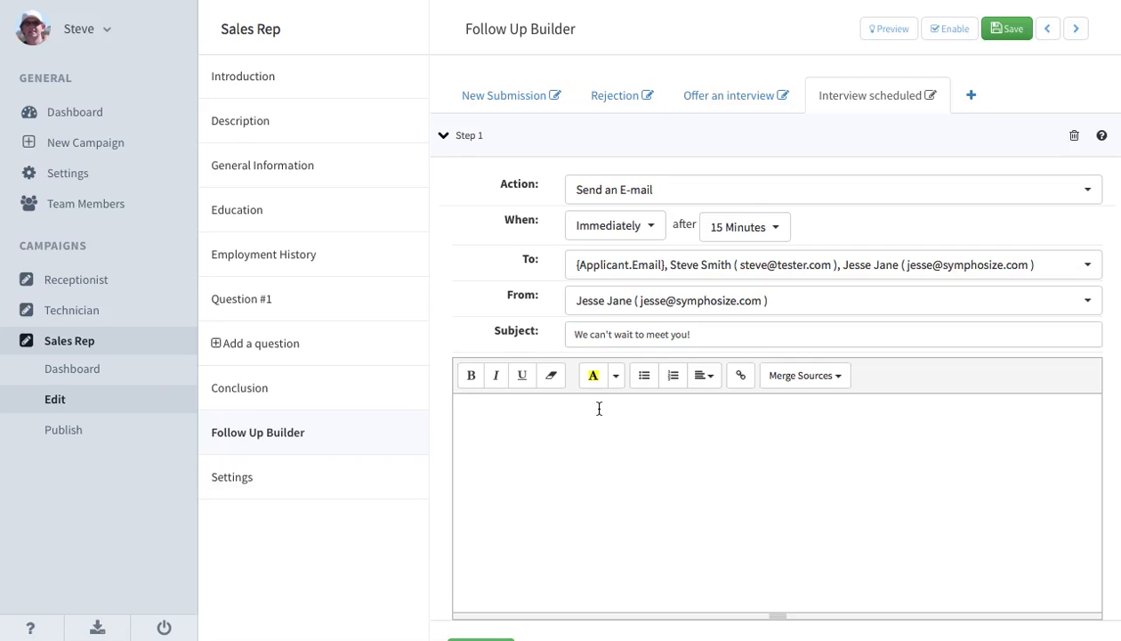
pyautogui.write('W')
pyautogui.press('BackSpace')
pyautogui.write('It was a pleasure talking')
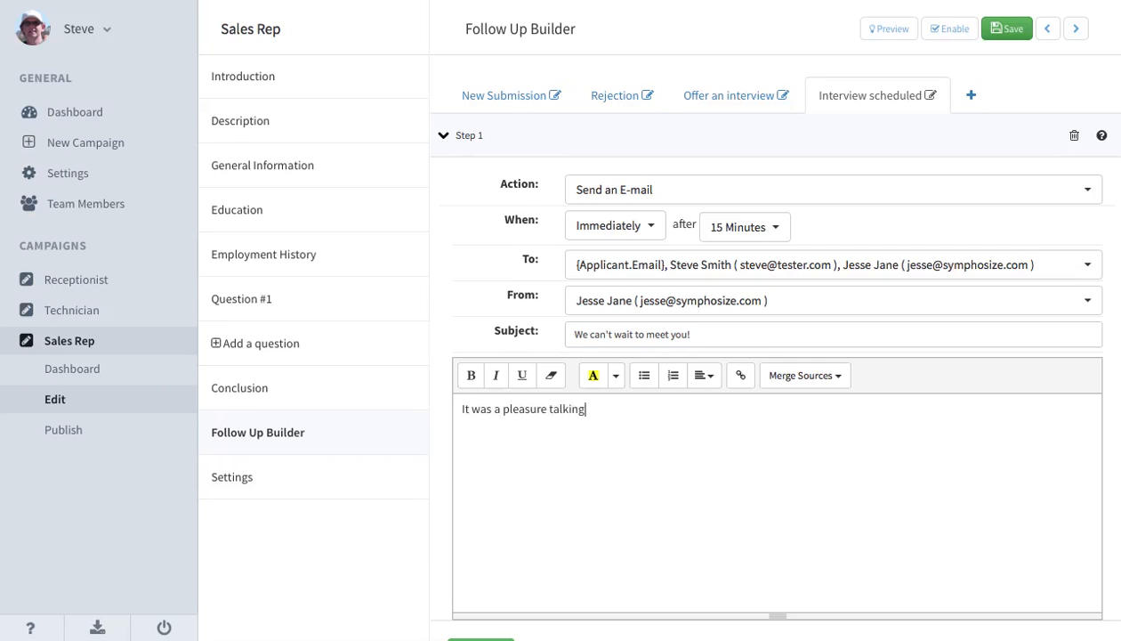
pyautogui.write(' to you on the phone')
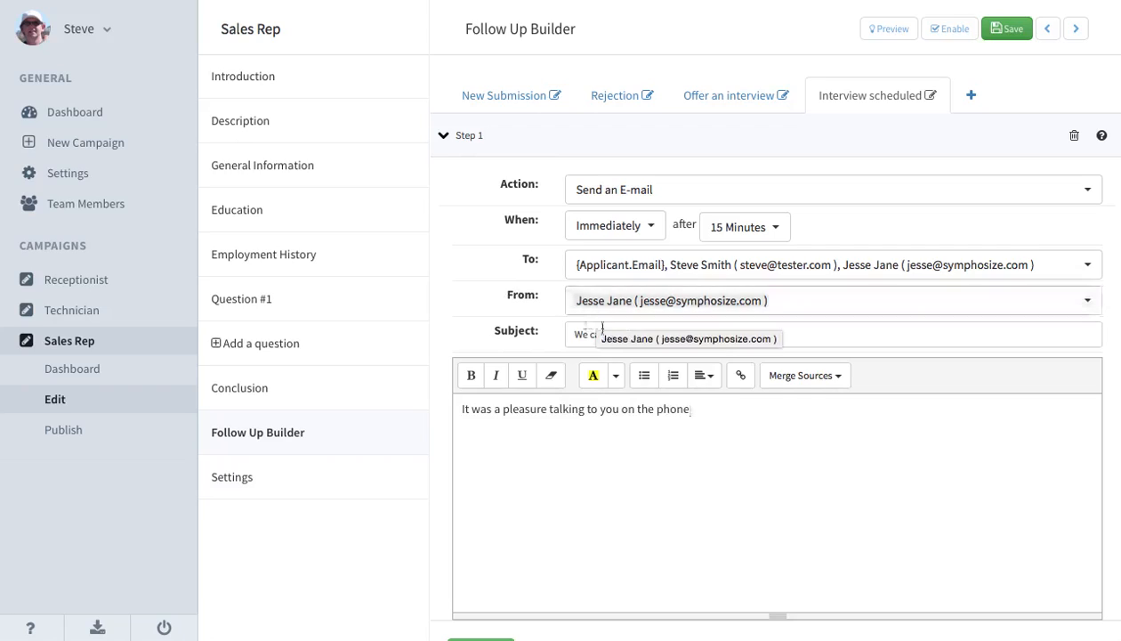
# Insert the greeting line "Hi again {Applicant.FirstName}," above the message text, using the First Name merge source.
pyautogui.click(461, 411)
pyautogui.write('Hi again')
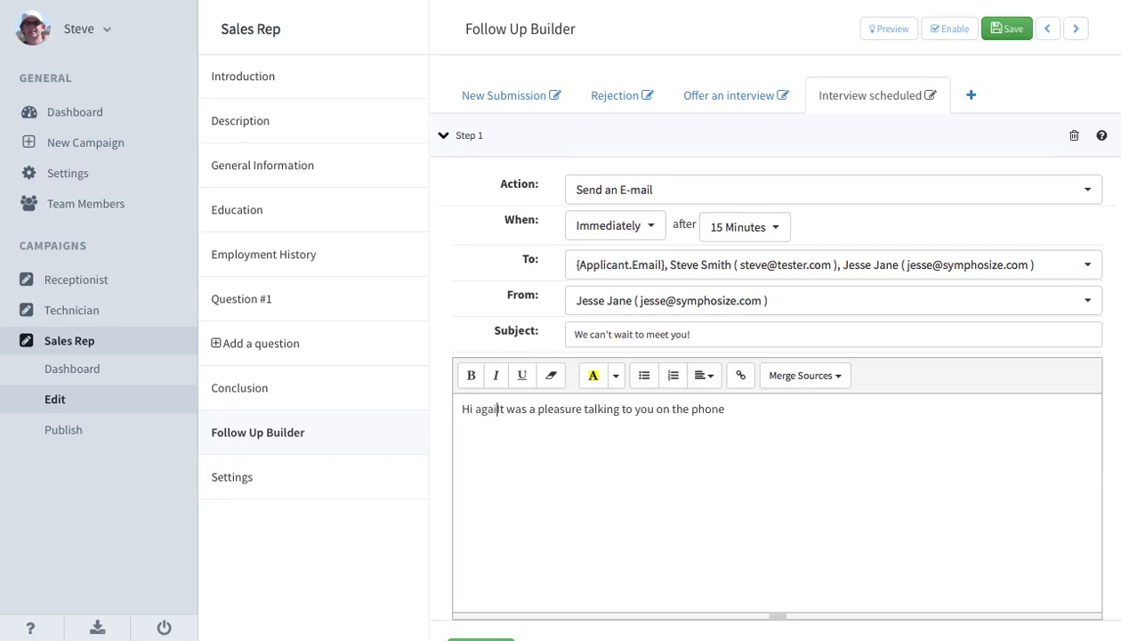
pyautogui.click(809, 377)
pyautogui.click(806, 452)
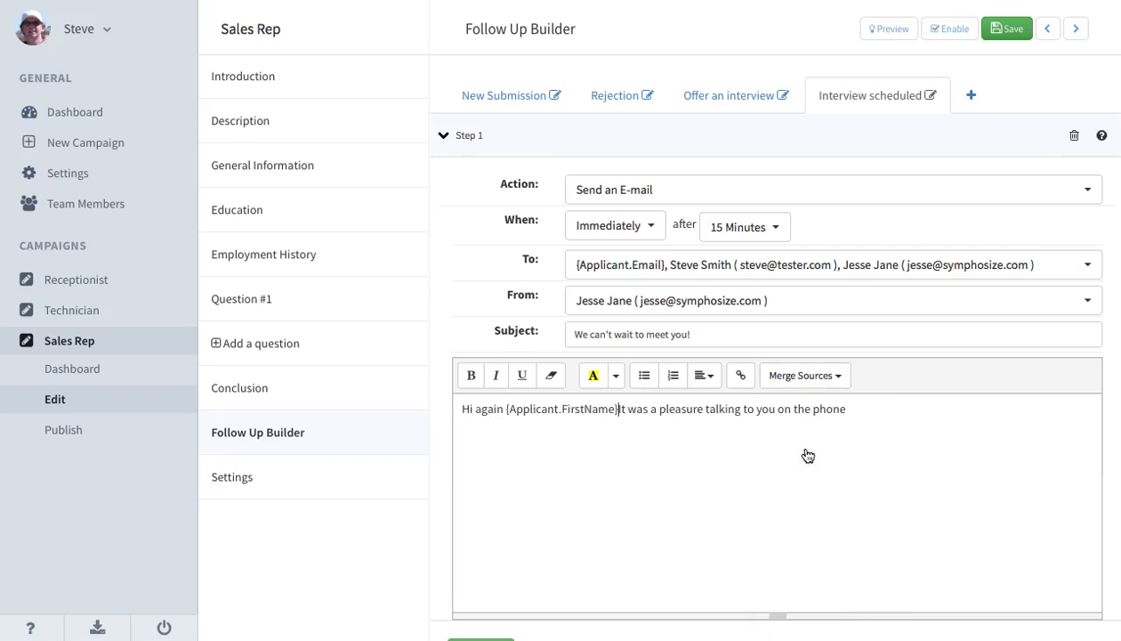
pyautogui.write(',')
pyautogui.press('Return')
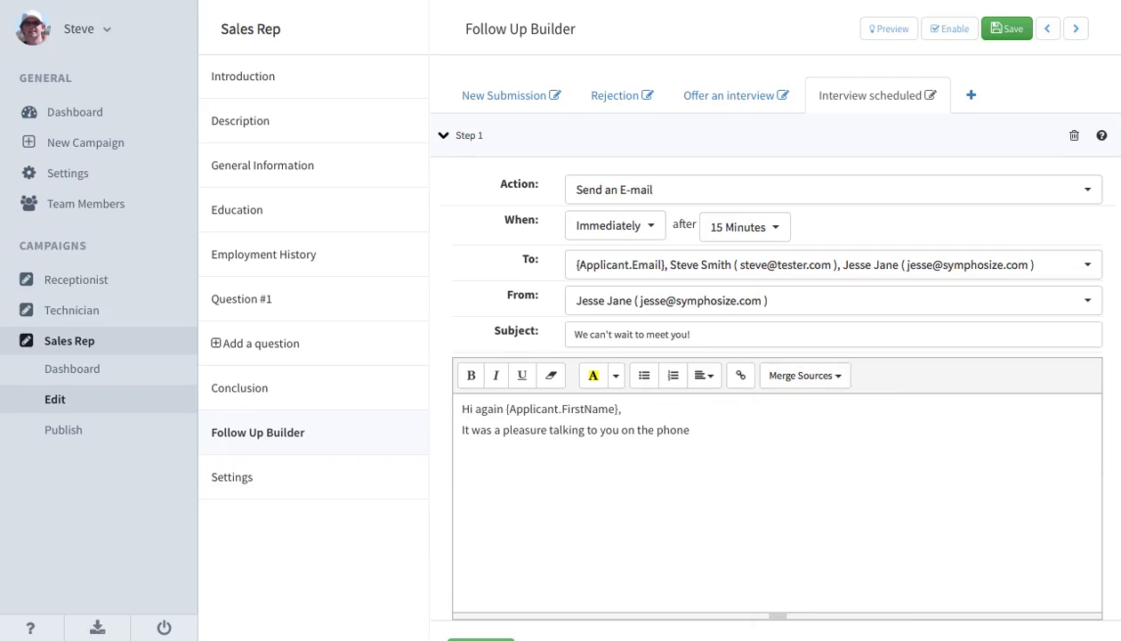
# End the sentence with "today!" and add "We can't wait to see you at the interview, but let me know if you have any questions before we meet.".
pyautogui.click(817, 441)
pyautogui.write('today! ')
pyautogui.write('We can')
pyautogui.write("'t wait to s")
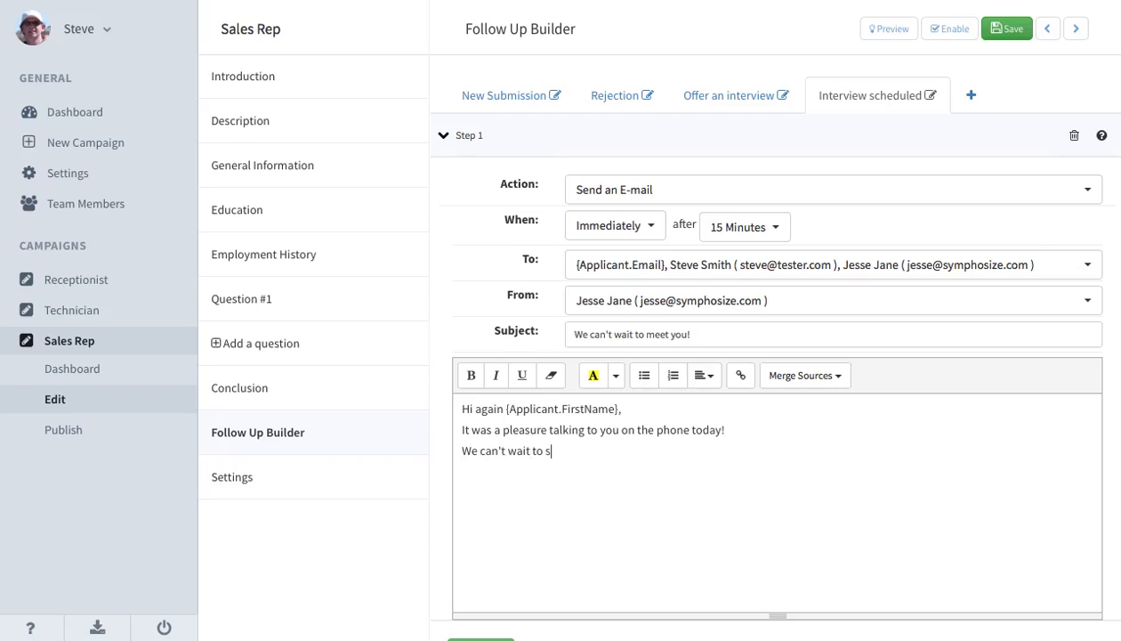
pyautogui.write('ee you at the interview, but let me know if you')
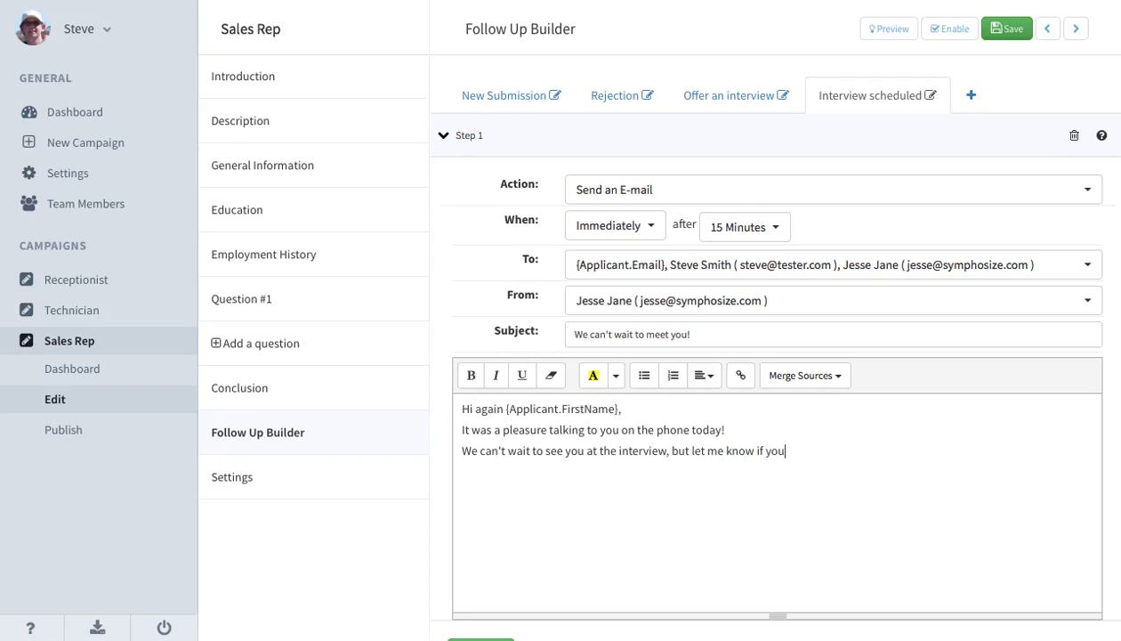
pyautogui.write(' have any questions before ')
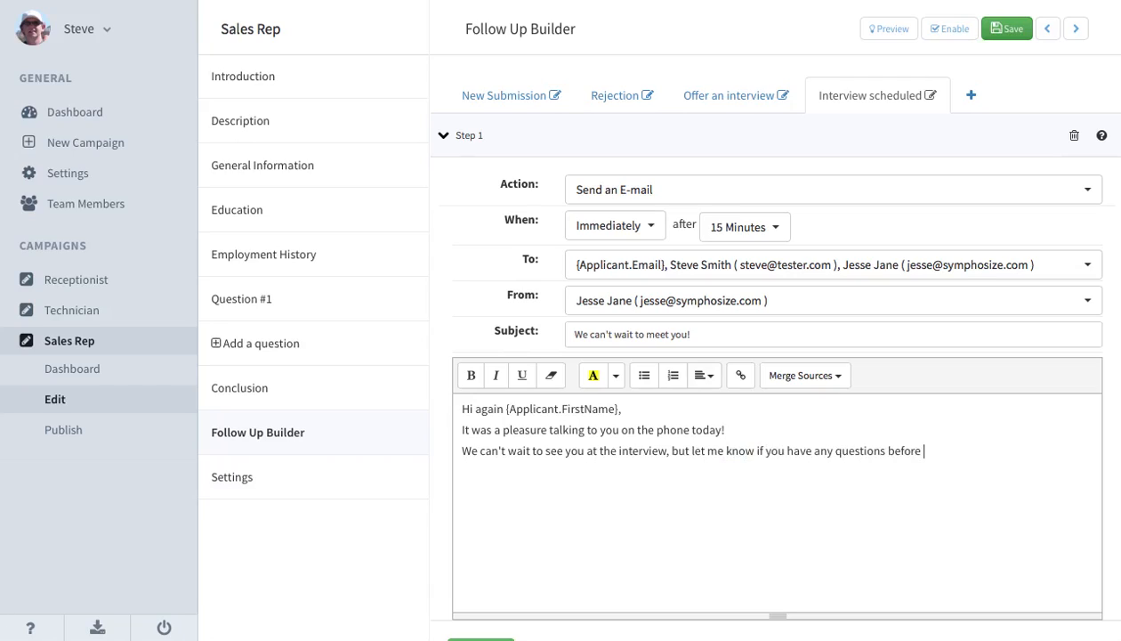
pyautogui.write('we me')
pyautogui.write('et. Here is')
pyautogui.write(' my contac')
pyautogui.write('t information.')
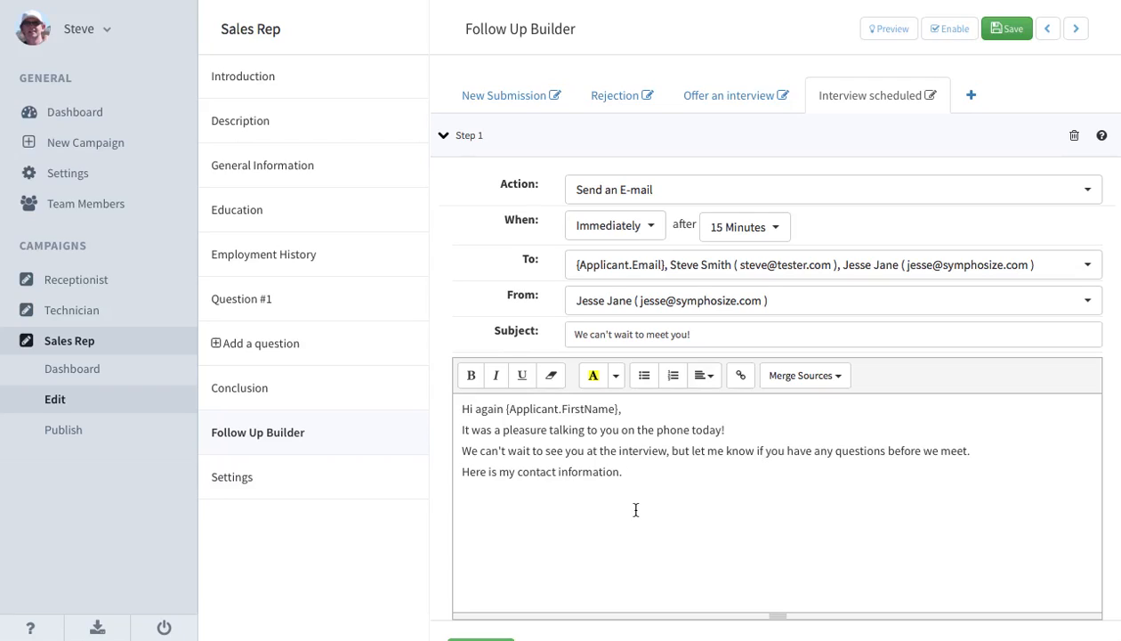
# Complete the line "Here is my contact information." and close the message with "All the best," and the sender's first name.
pyautogui.write('All the ')
pyautogui.write('best, Je')
pyautogui.write('sse')
# Add a second step to the sequence with the Send an E-mail action.
pyautogui.scroll(-2, 614, 513)
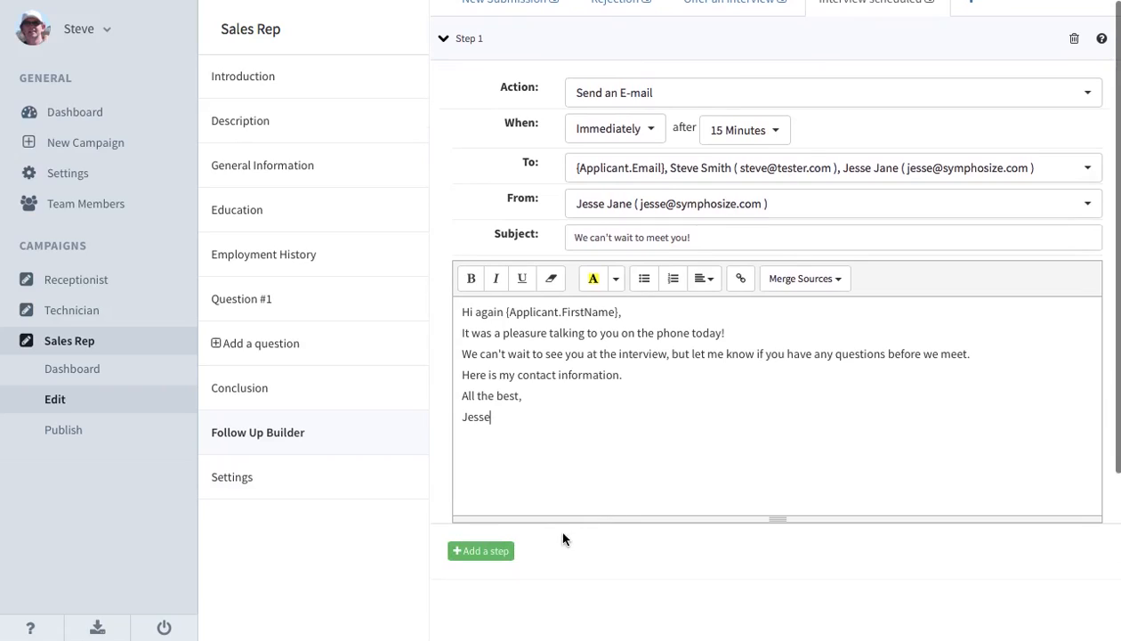
pyautogui.click(483, 553)
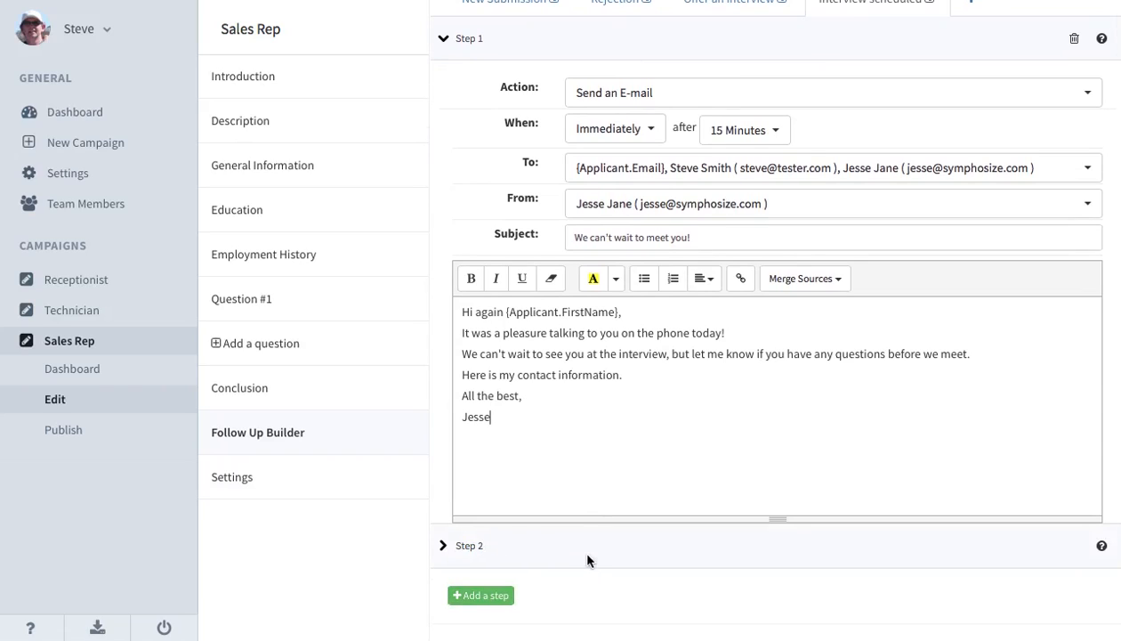
pyautogui.scroll(-5, 587, 560)
pyautogui.click(728, 370)
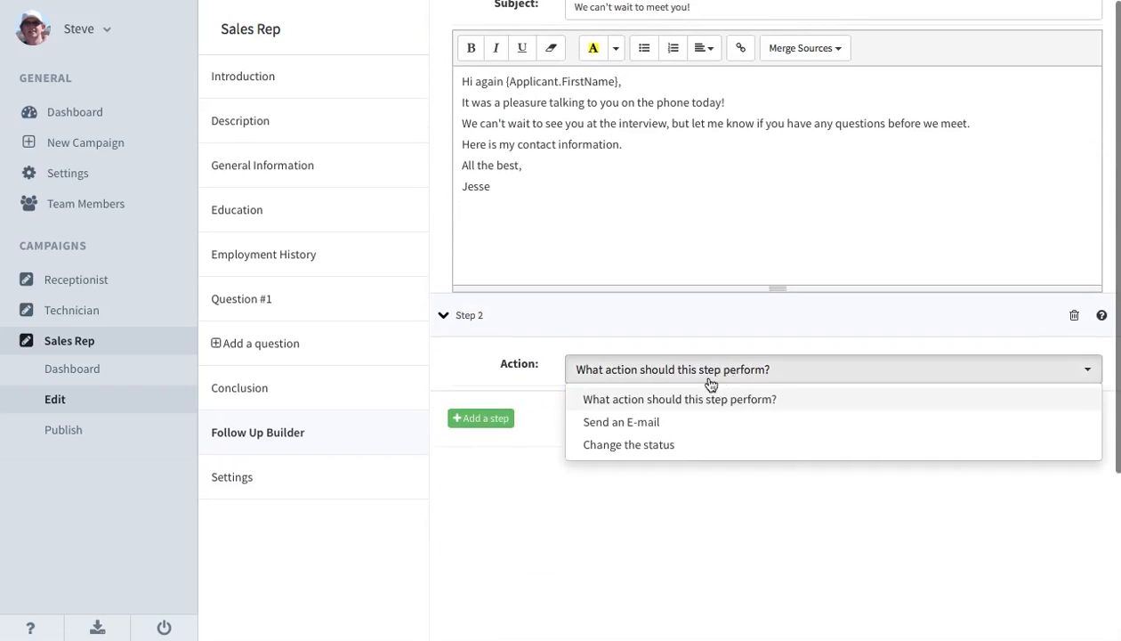
pyautogui.click(668, 423)
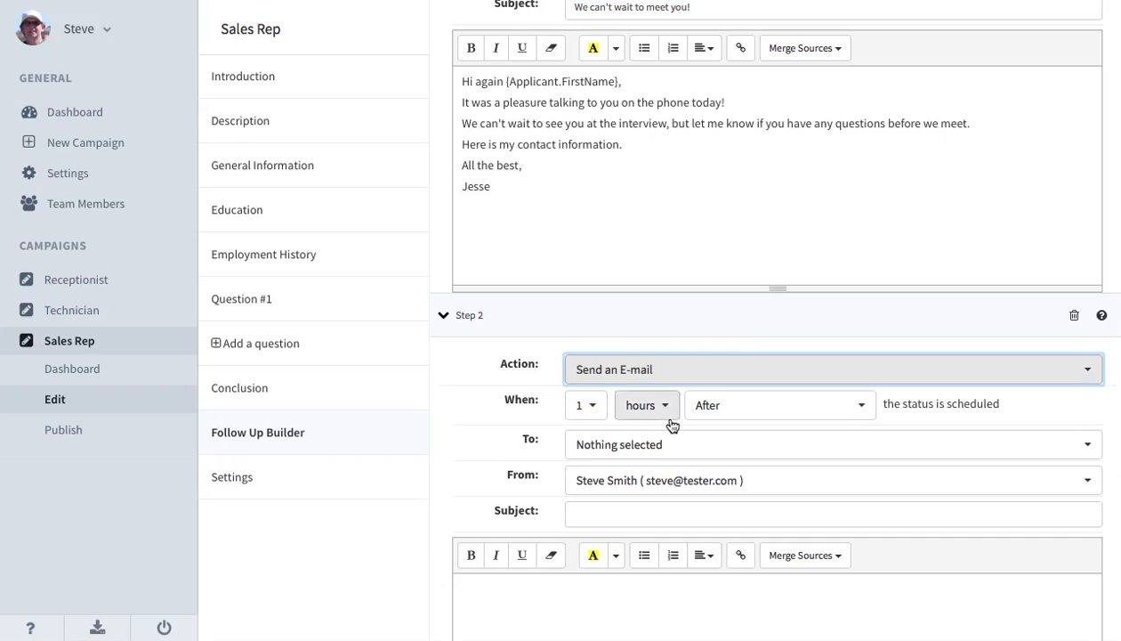
# Time the Step 2 e-mail for 3 hours before the status is scheduled.
pyautogui.click(588, 406)
pyautogui.click(590, 96)
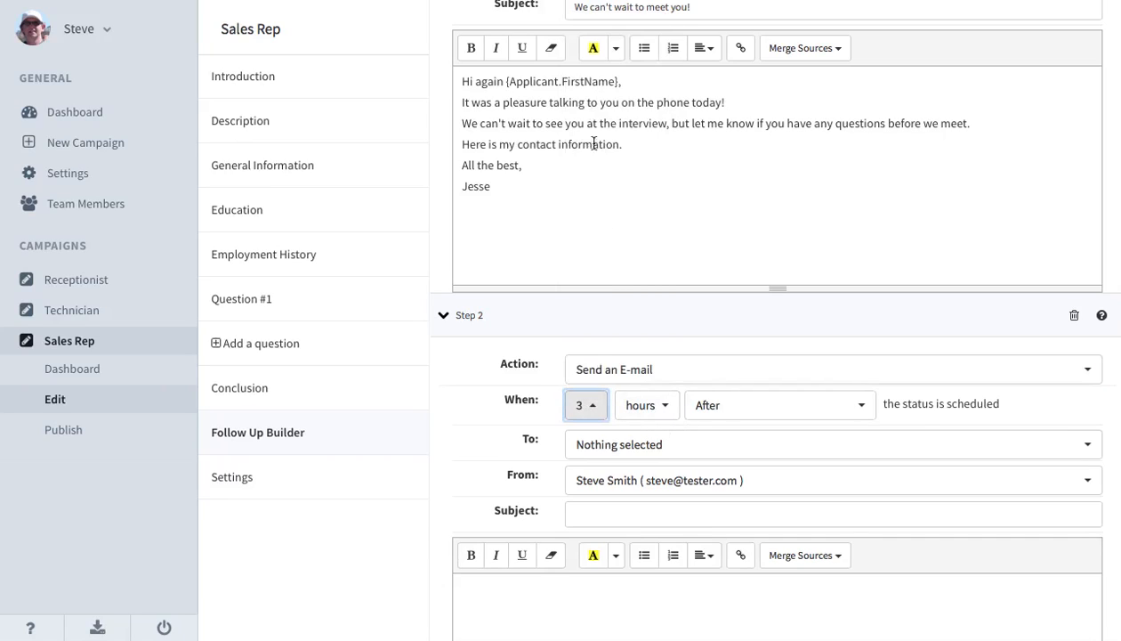
pyautogui.click(735, 412)
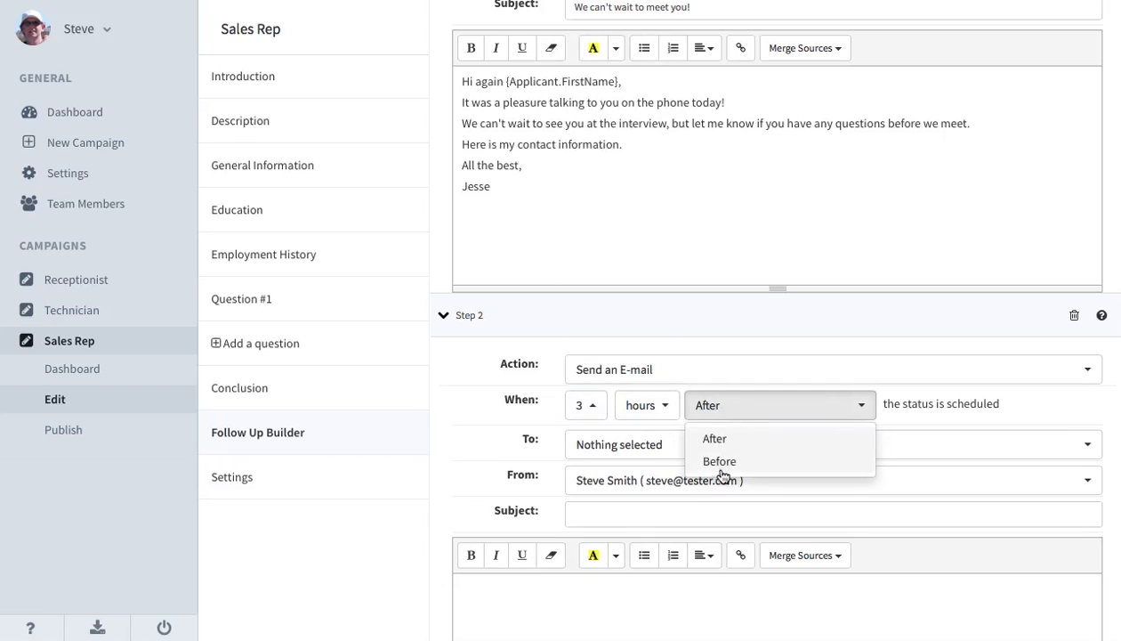
pyautogui.click(710, 461)
# Set the Step 2 e-mail's recipient to {Applicant.Email} and its subject to "See you in about 3 hours!".
pyautogui.click(694, 456)
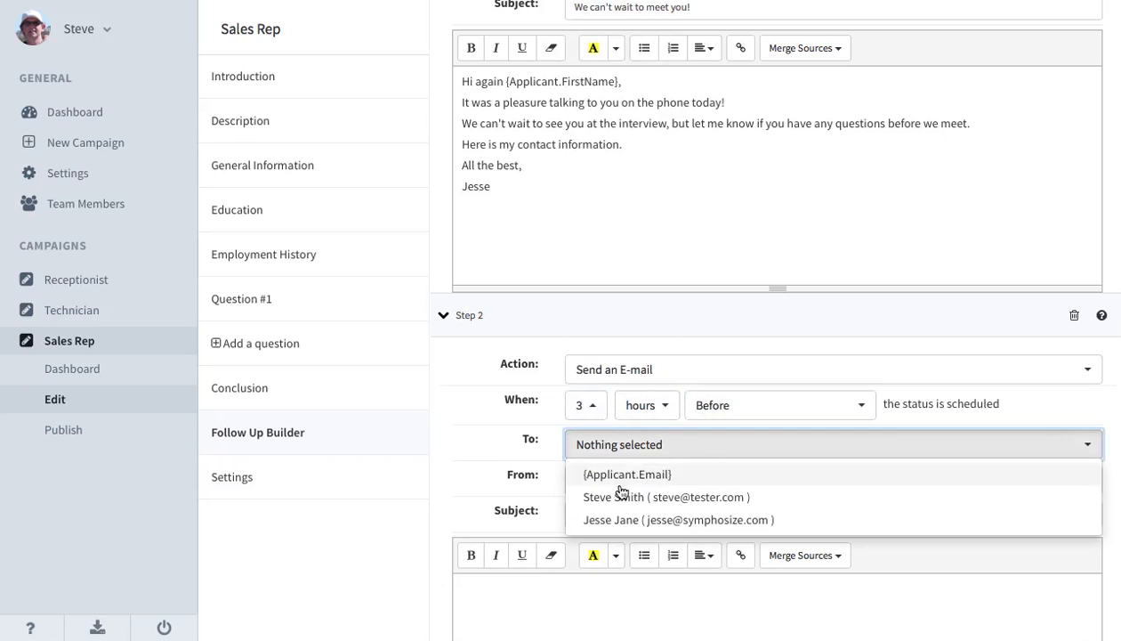
pyautogui.click(620, 480)
pyautogui.click(687, 457)
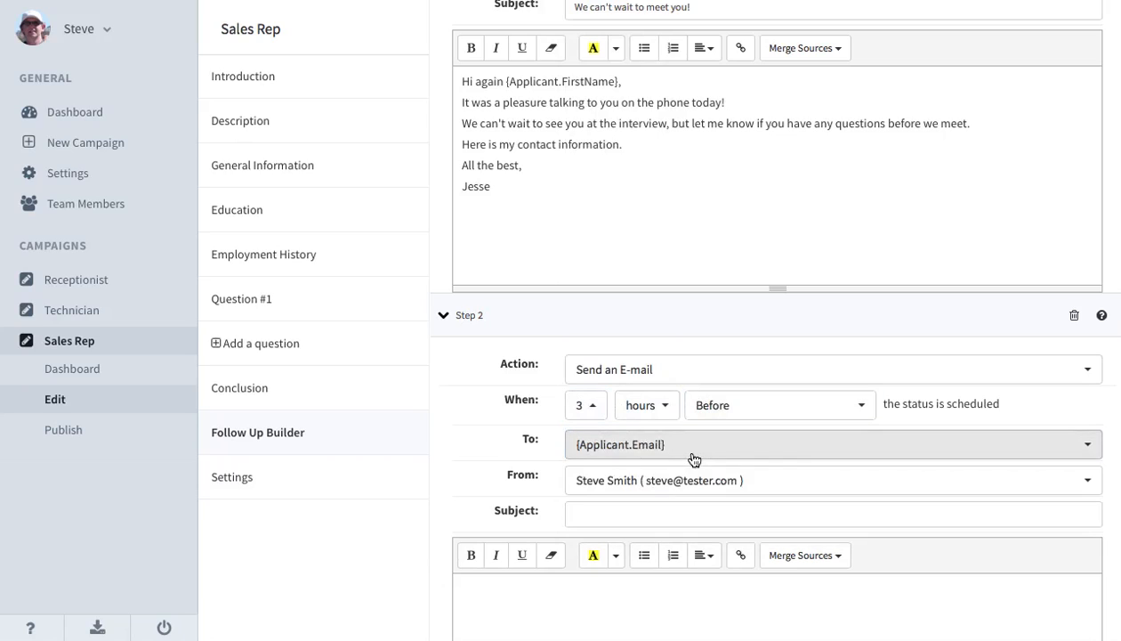
pyautogui.scroll(-3, 647, 484)
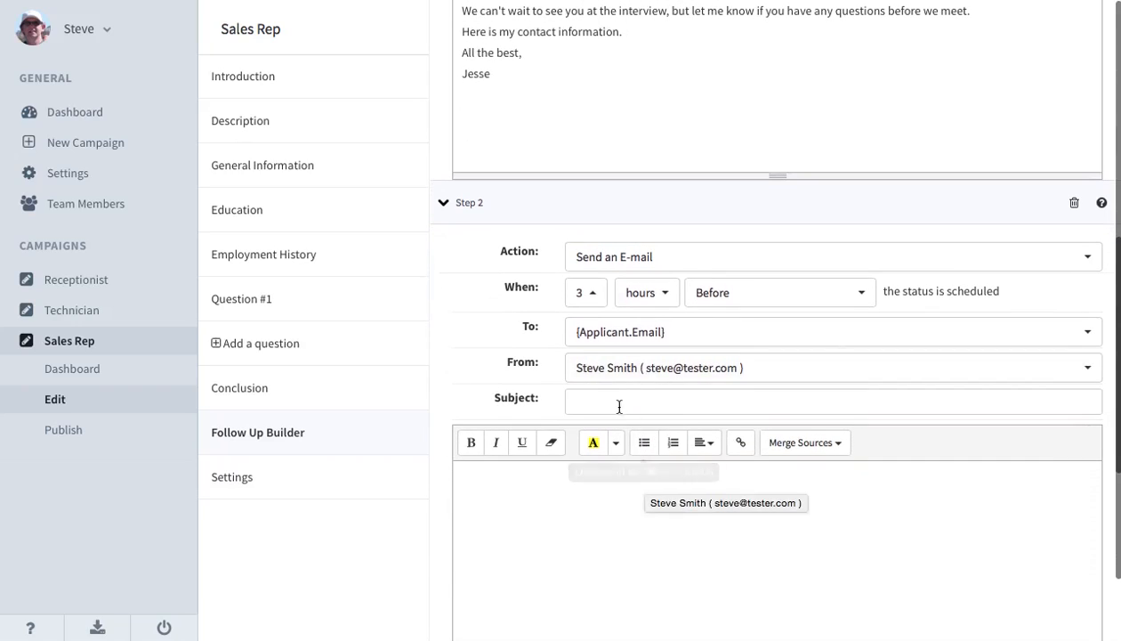
pyautogui.click(603, 405)
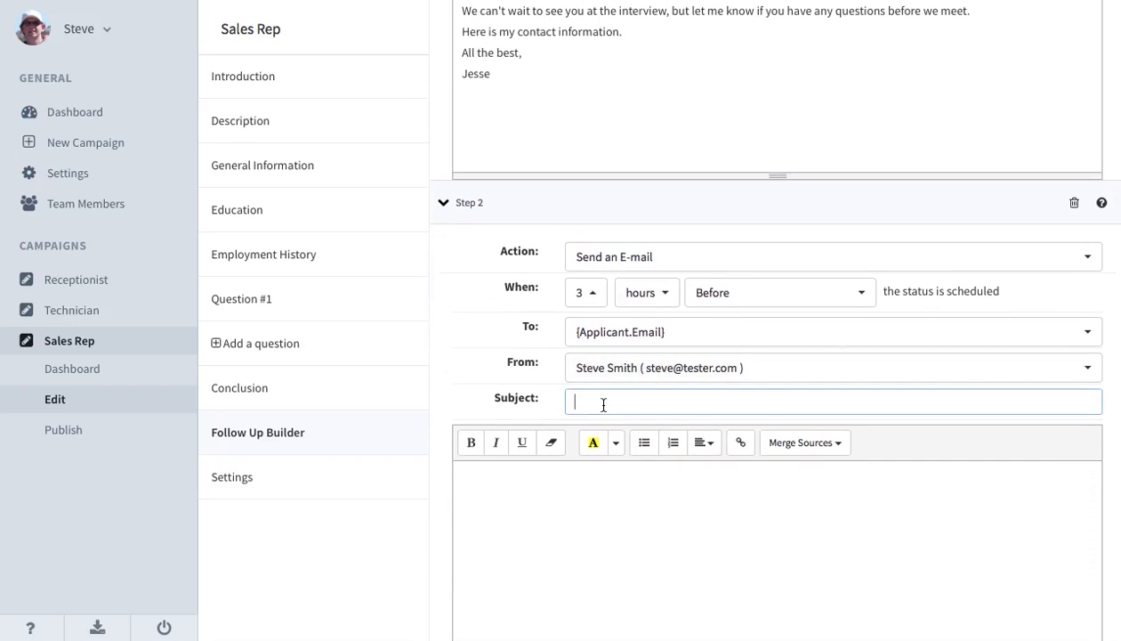
pyautogui.write('See you in about 3 hours!')
pyautogui.press('Tab')
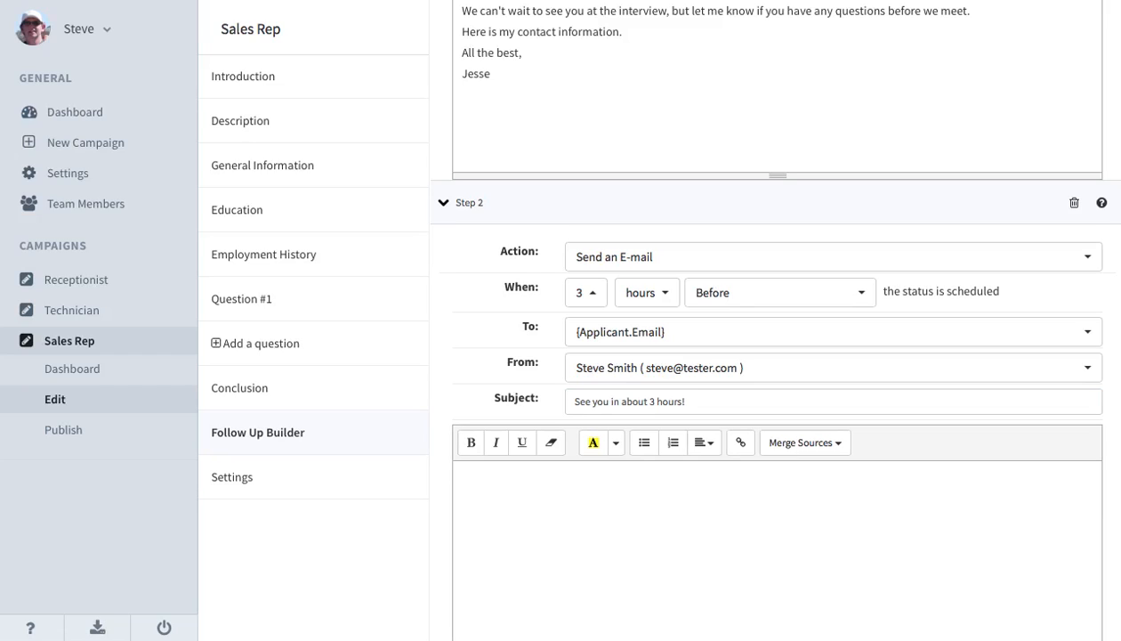
# Add a third step to the "Interview scheduled" sequence with the Send an E-mail action.
pyautogui.scroll(-2, 541, 453)
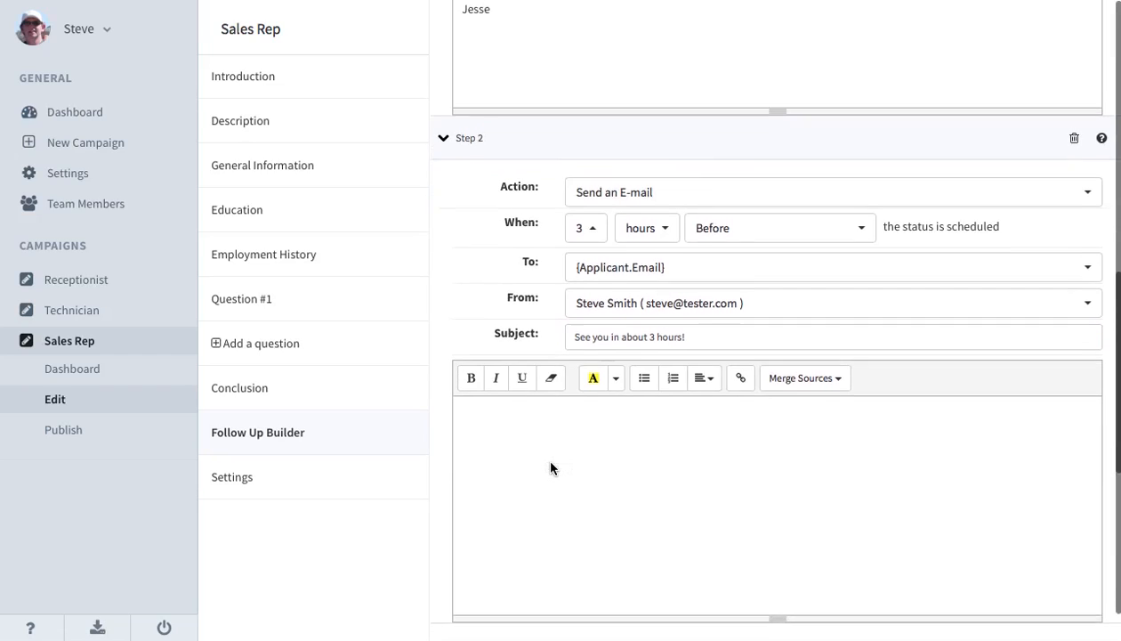
pyautogui.click(487, 597)
pyautogui.scroll(-1, 541, 563)
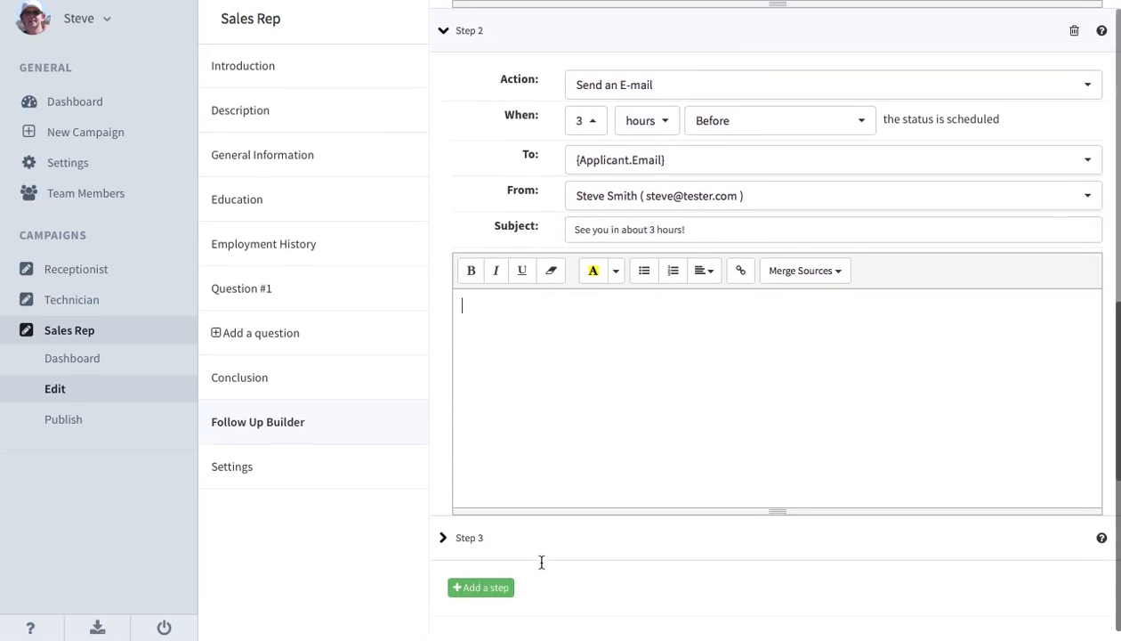
pyautogui.click(498, 545)
pyautogui.scroll(-1, 654, 553)
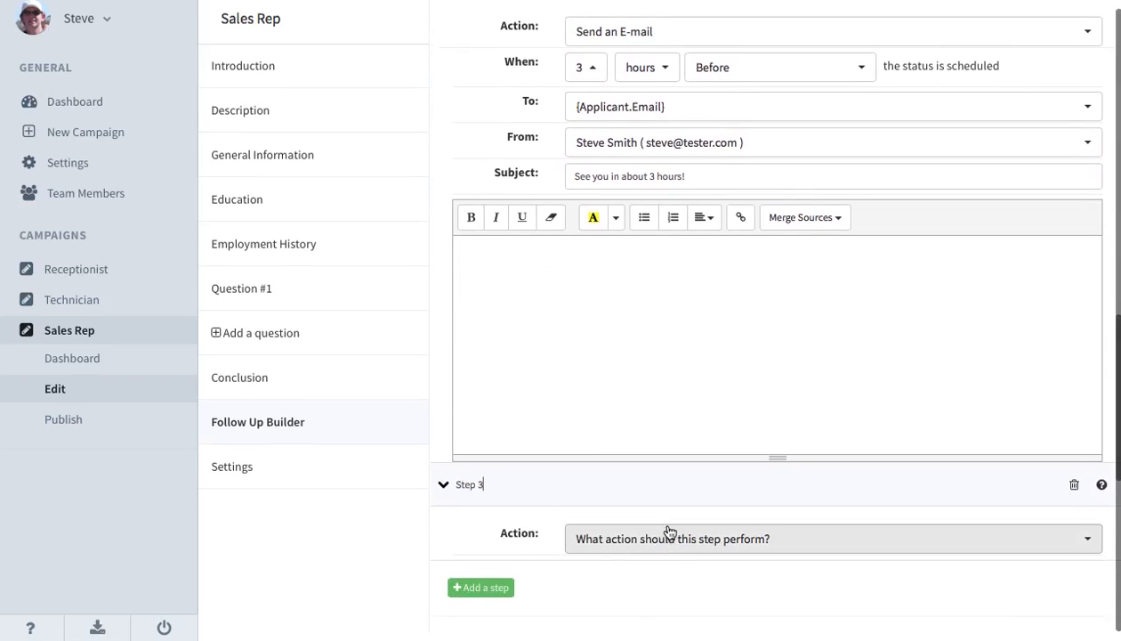
pyautogui.click(669, 543)
pyautogui.click(641, 483)
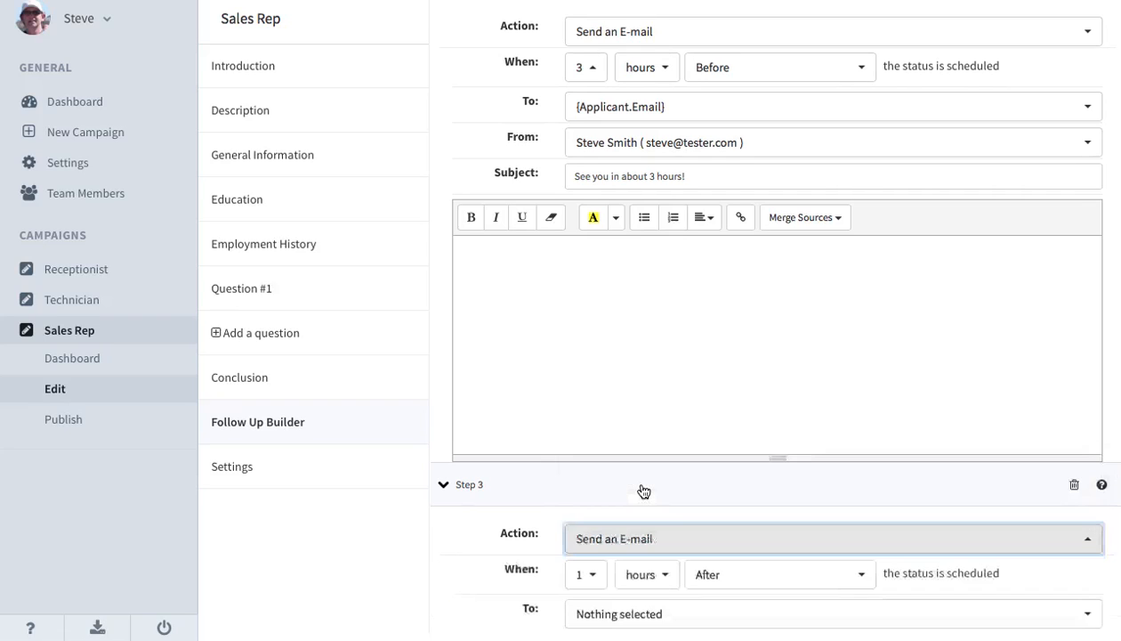
# Time the Step 3 e-mail for 4 hours after the status is scheduled and address it to {Applicant.Email}.
pyautogui.scroll(-5, 641, 491)
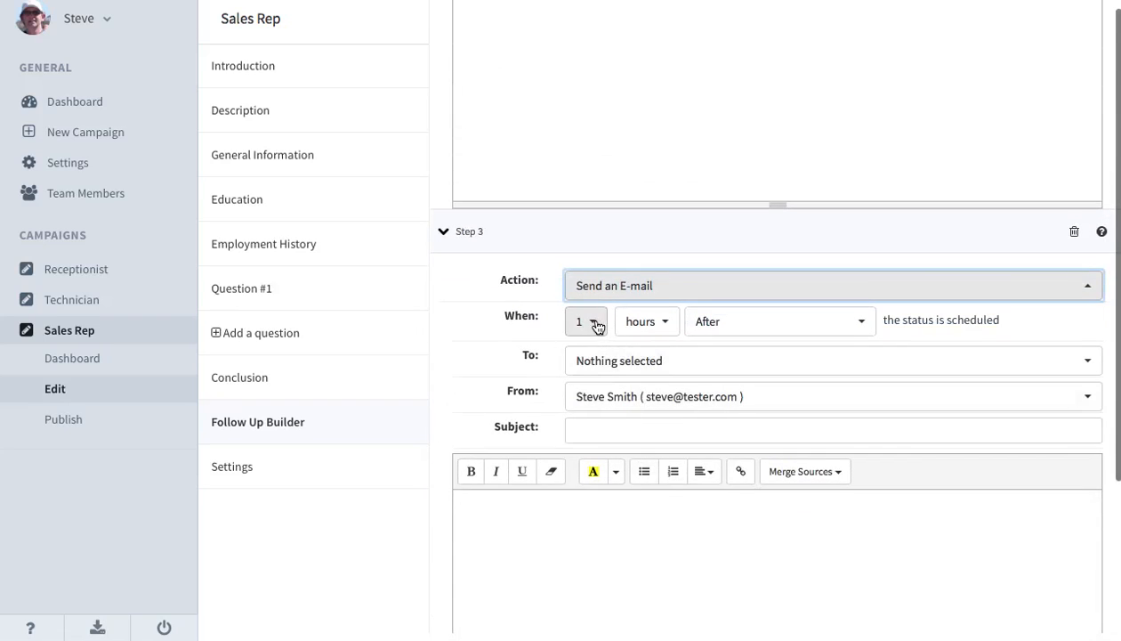
pyautogui.click(595, 323)
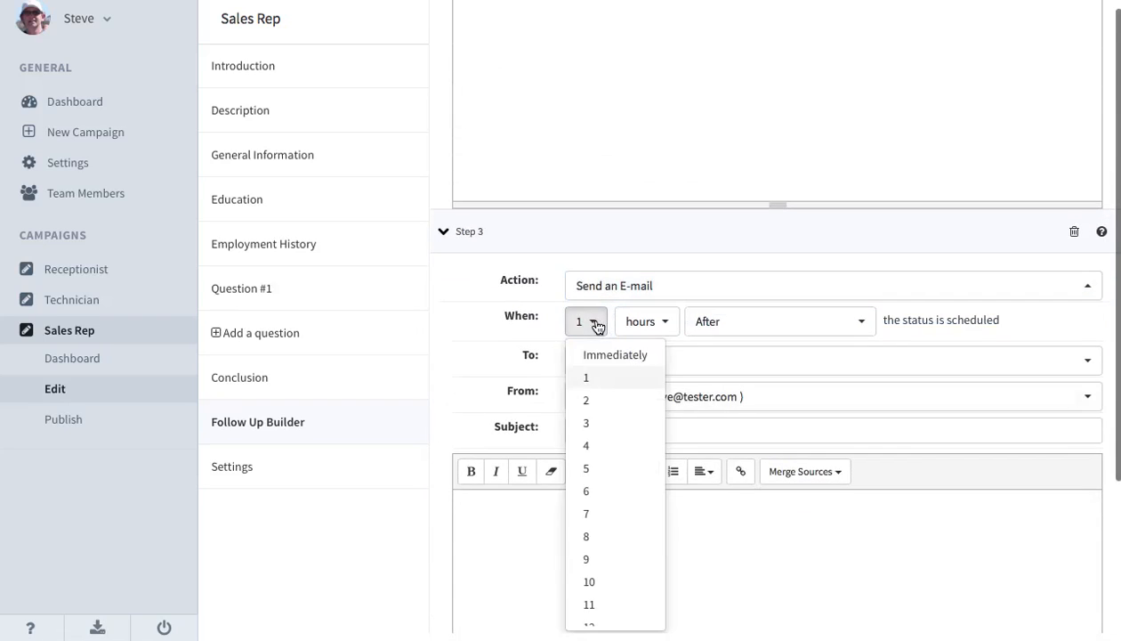
pyautogui.click(592, 447)
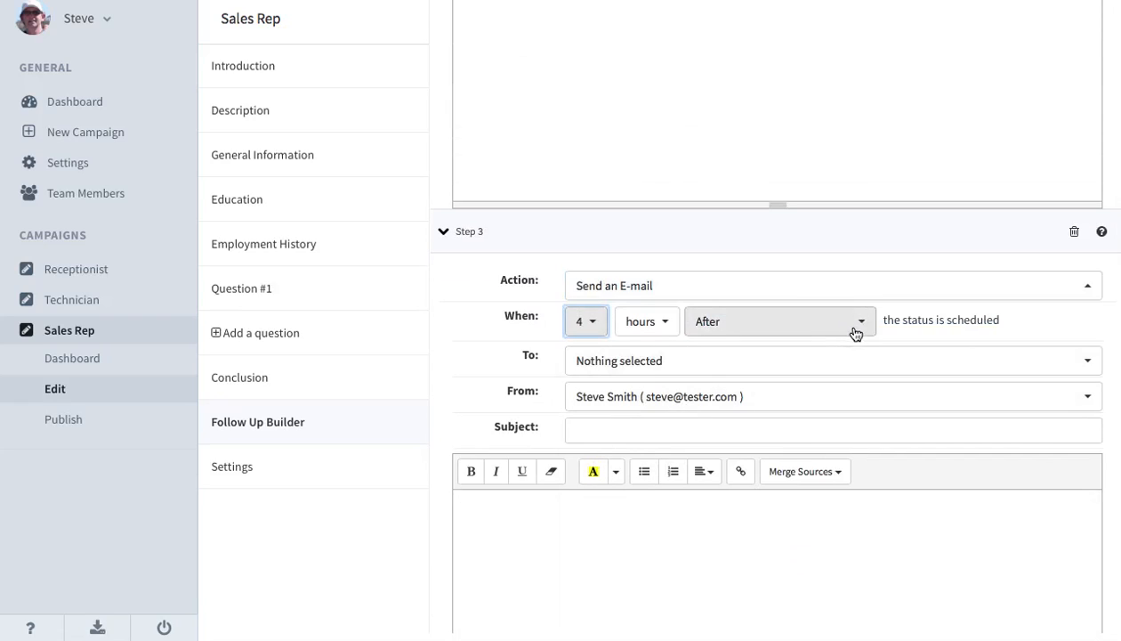
pyautogui.click(709, 366)
pyautogui.click(674, 392)
pyautogui.click(493, 364)
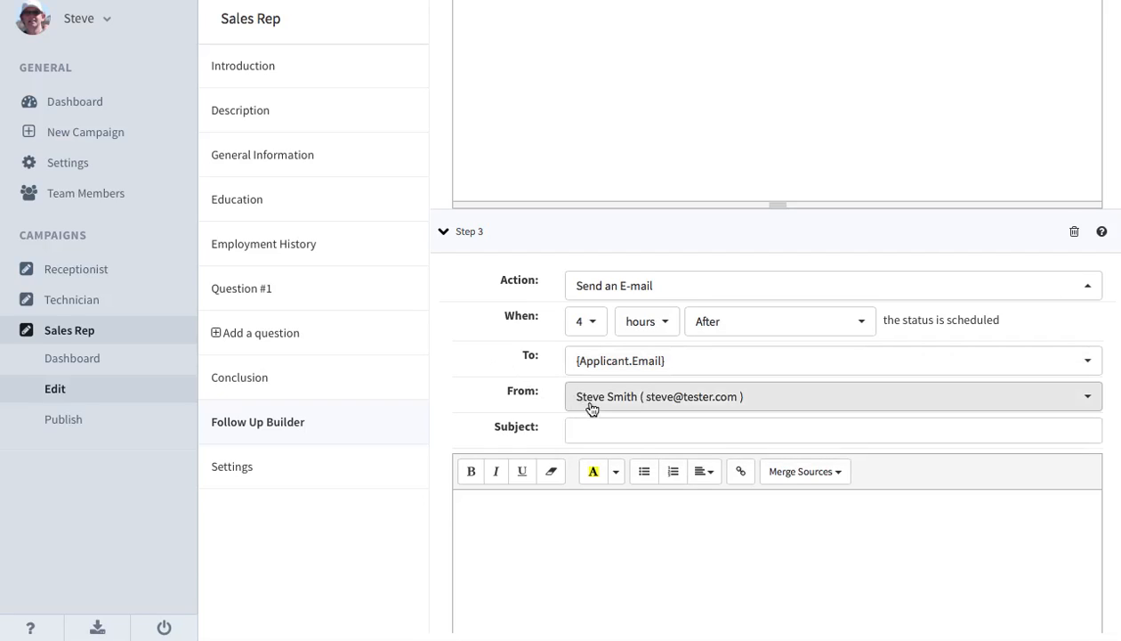
# Set the Step 3 e-mail's subject to "It was great to meet you!".
pyautogui.click(602, 425)
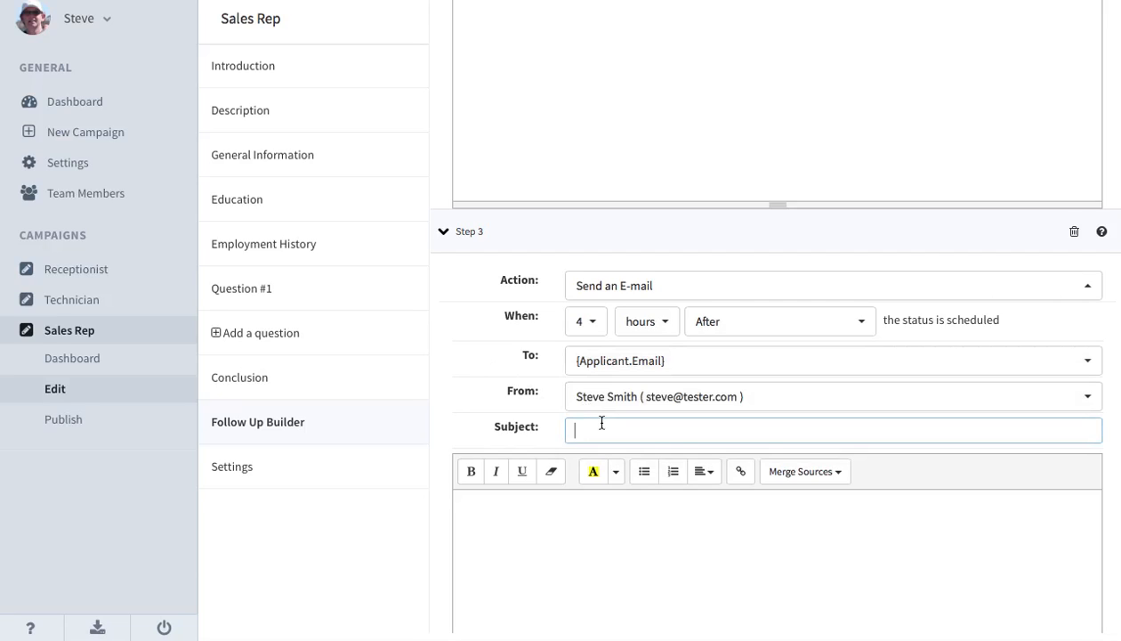
pyautogui.write('It was gre')
pyautogui.write('at to meet uy')
pyautogui.write('you')
pyautogui.click(519, 513)
# Save the "Interview scheduled" follow-up sequence.
pyautogui.scroll(-2, 518, 515)
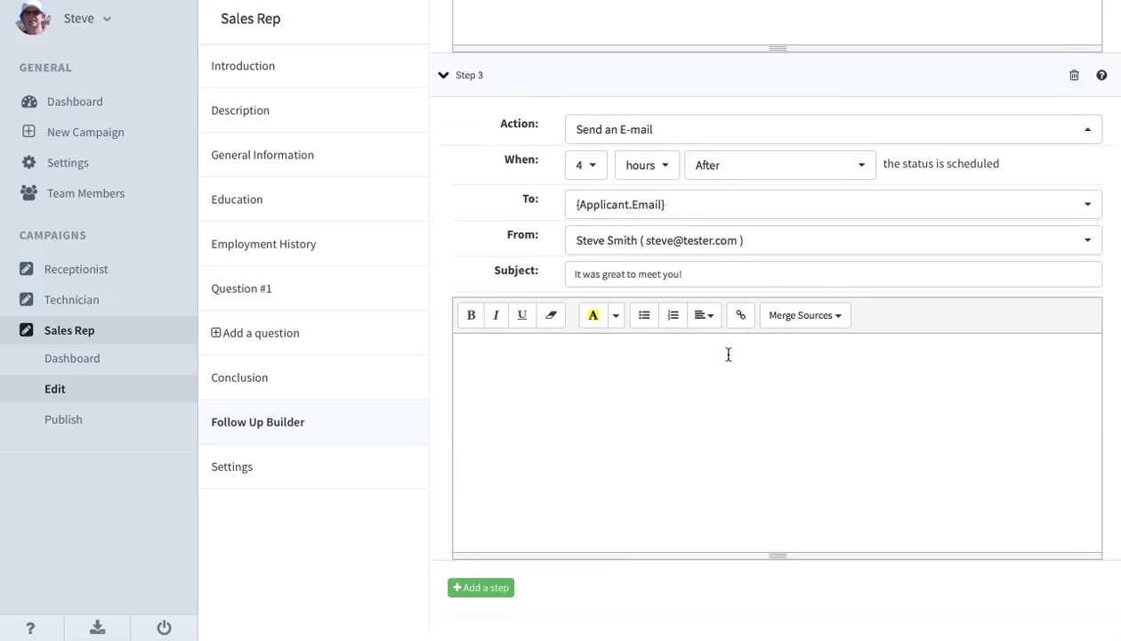
pyautogui.scroll(3, 728, 354)
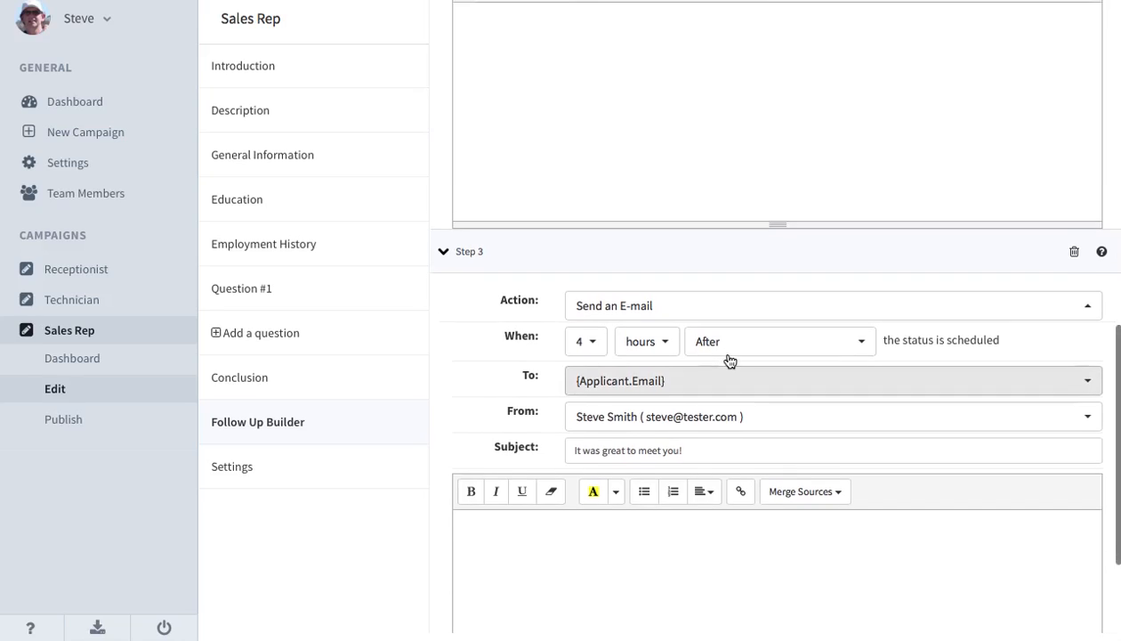
pyautogui.scroll(2, 728, 358)
pyautogui.scroll(10, 728, 359)
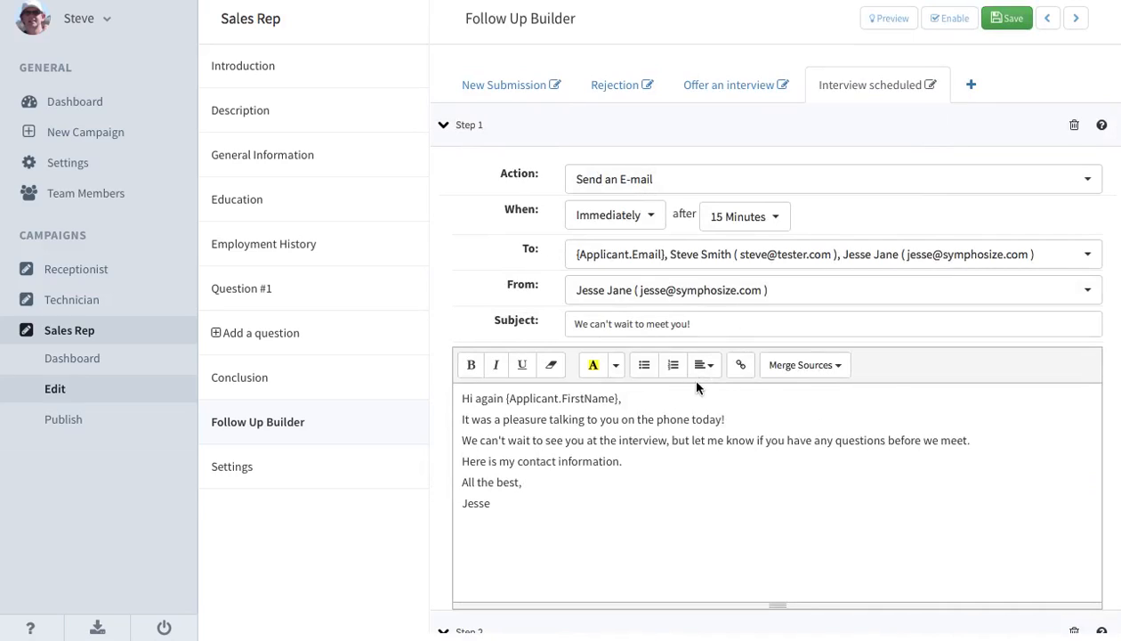
pyautogui.click(1008, 19)
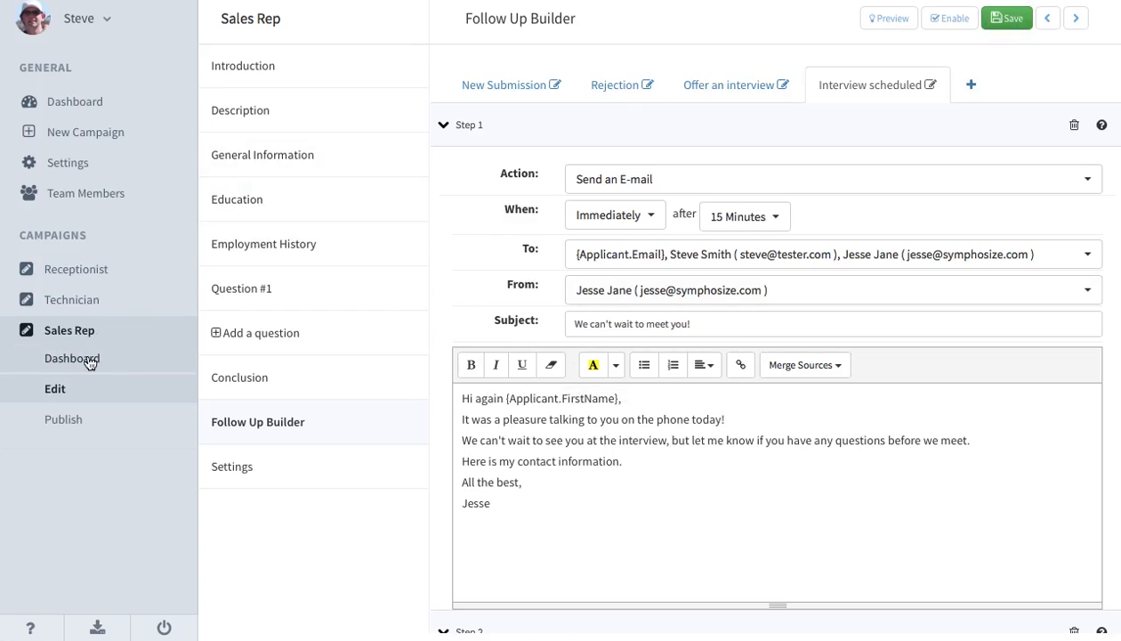
# Launch the Sales Rep campaign preview and advance past the job description to the General Information page.
pyautogui.scroll(3, 579, 307)
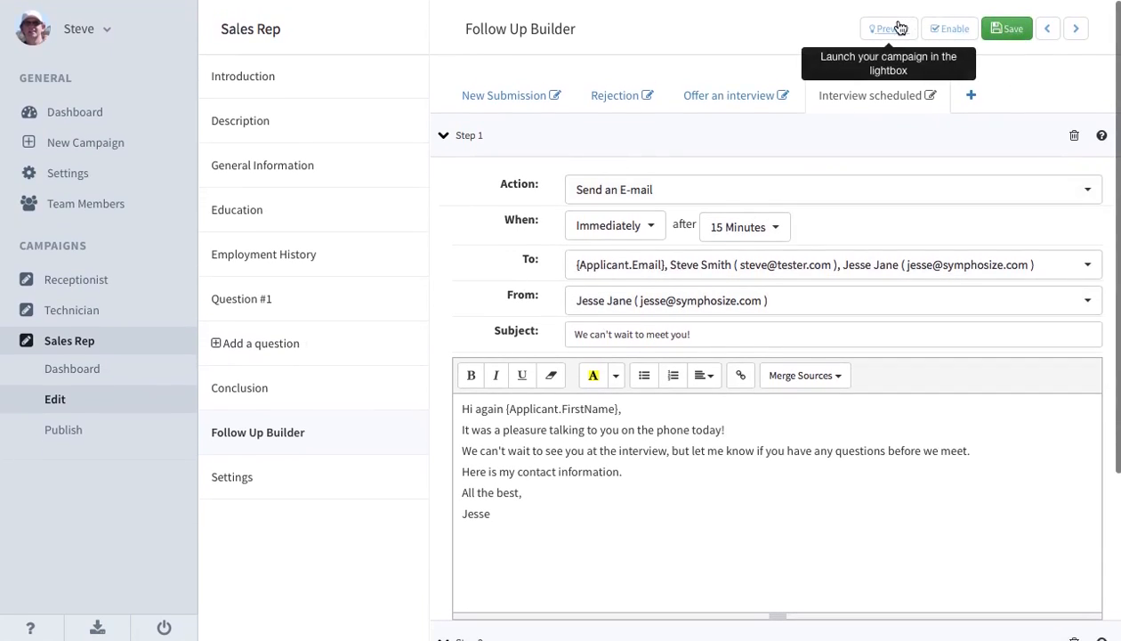
pyautogui.click(897, 26)
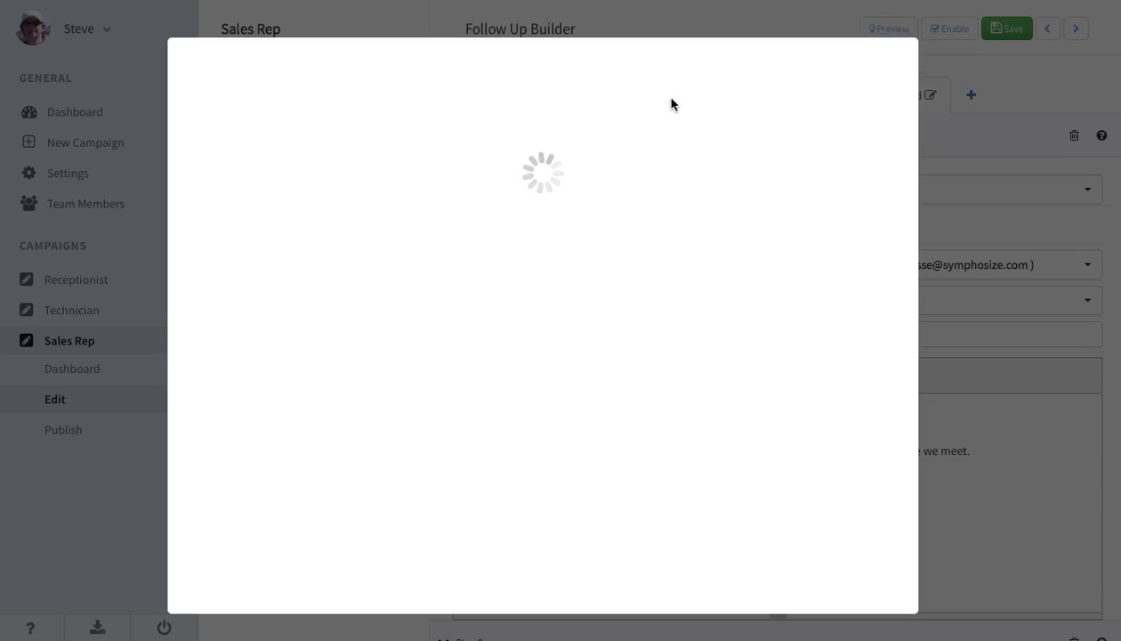
pyautogui.click(867, 580)
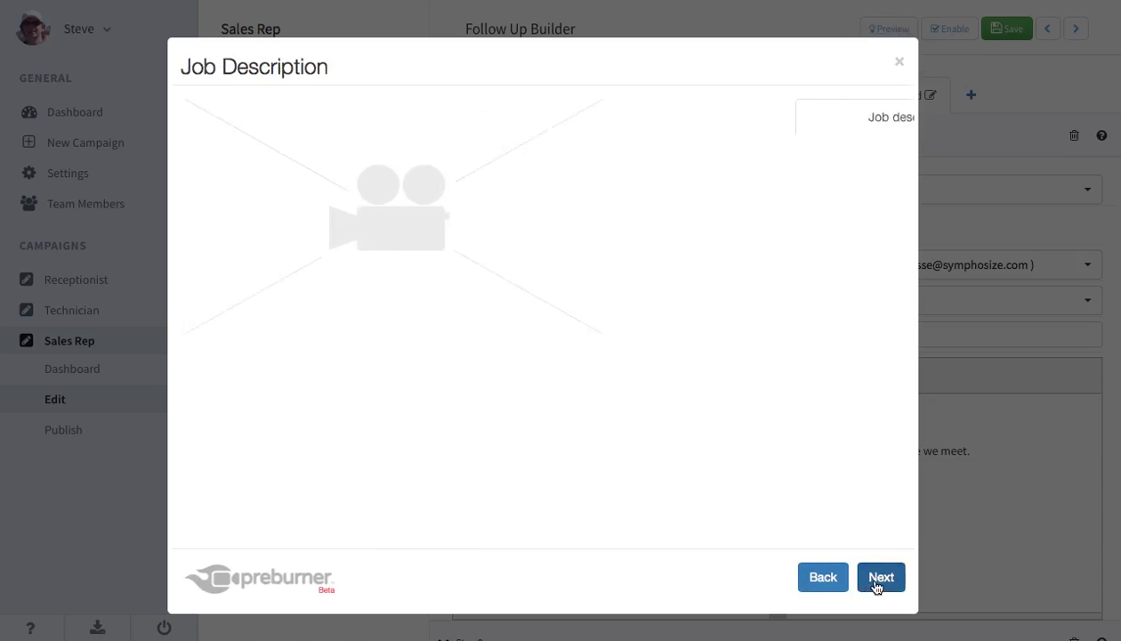
pyautogui.click(876, 580)
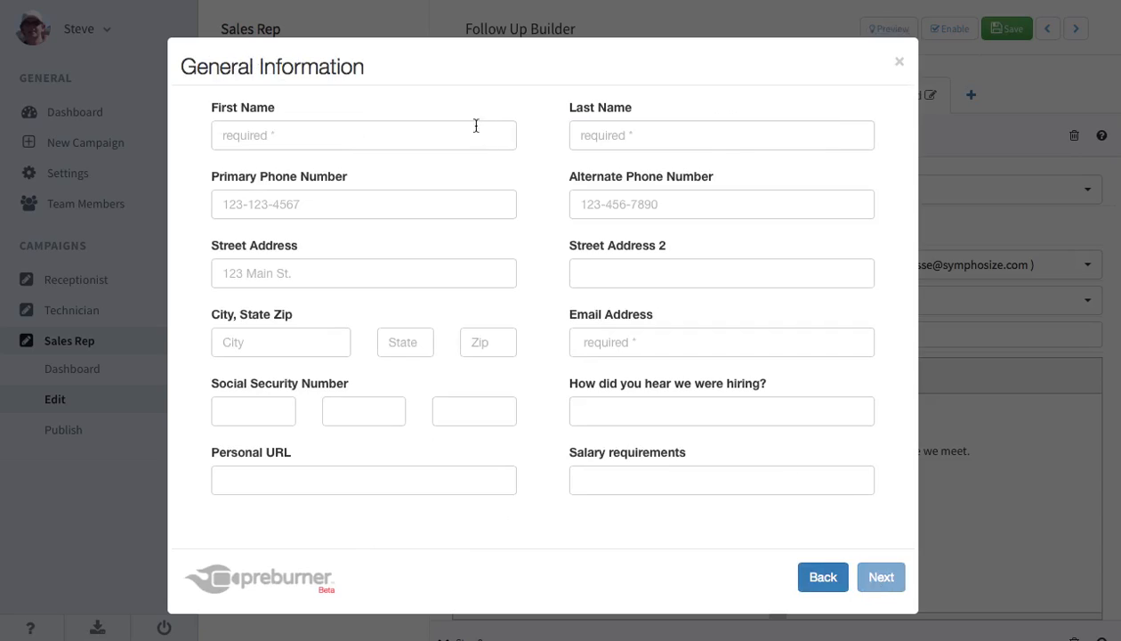
# Fill in the test applicant's first name, last name and e-mail address on the General Information page.
pyautogui.click(413, 133)
pyautogui.press('Tab')
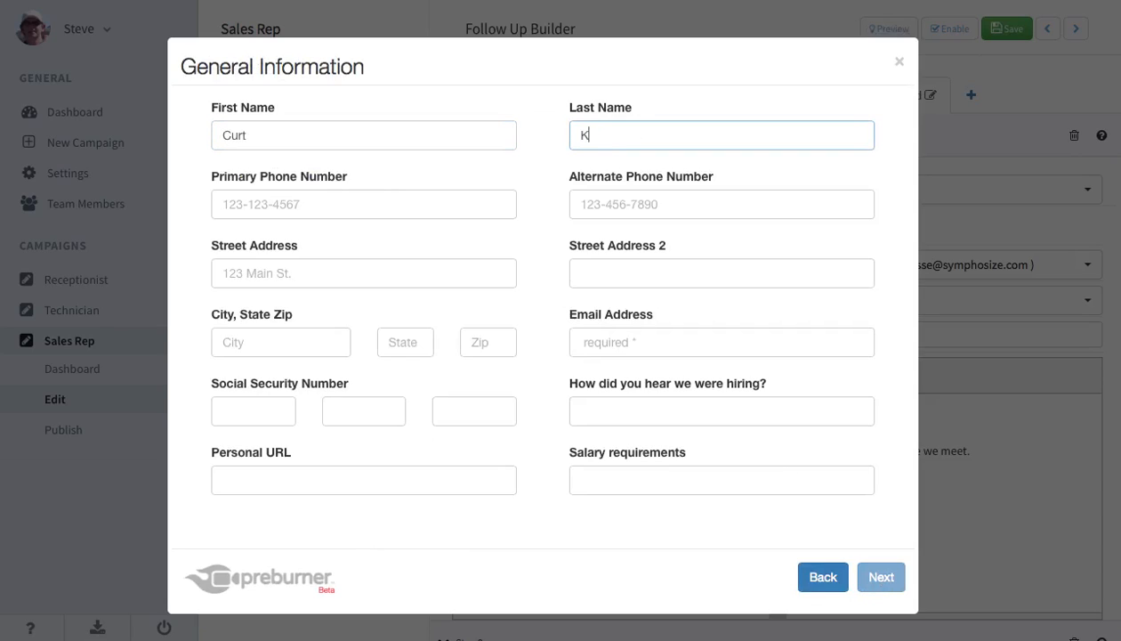
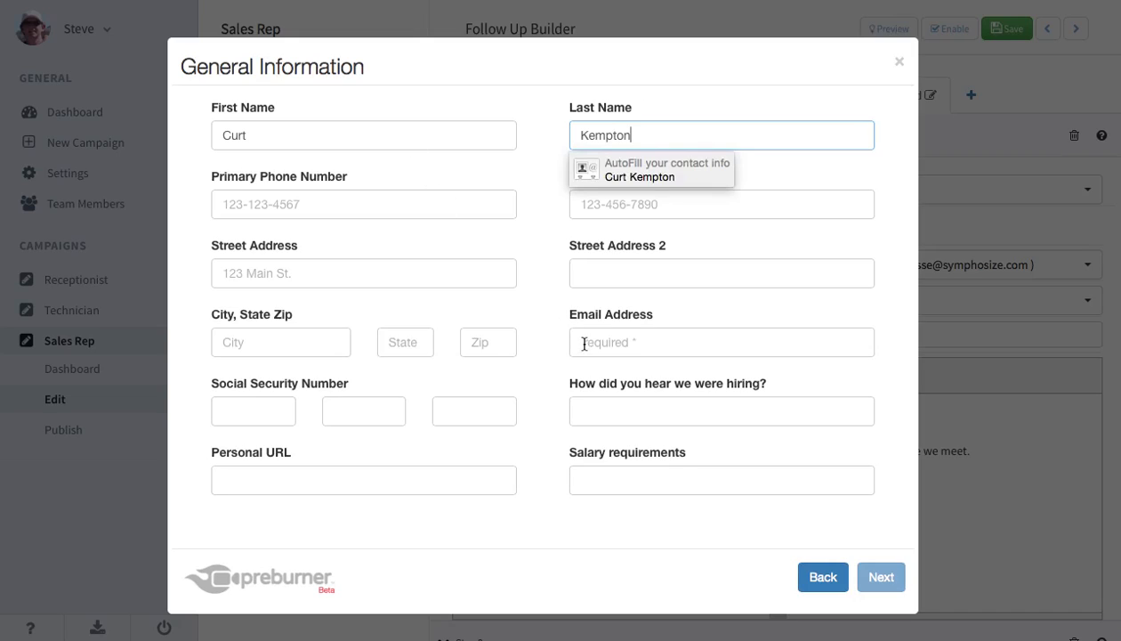
pyautogui.click(594, 349)
pyautogui.write('cur')
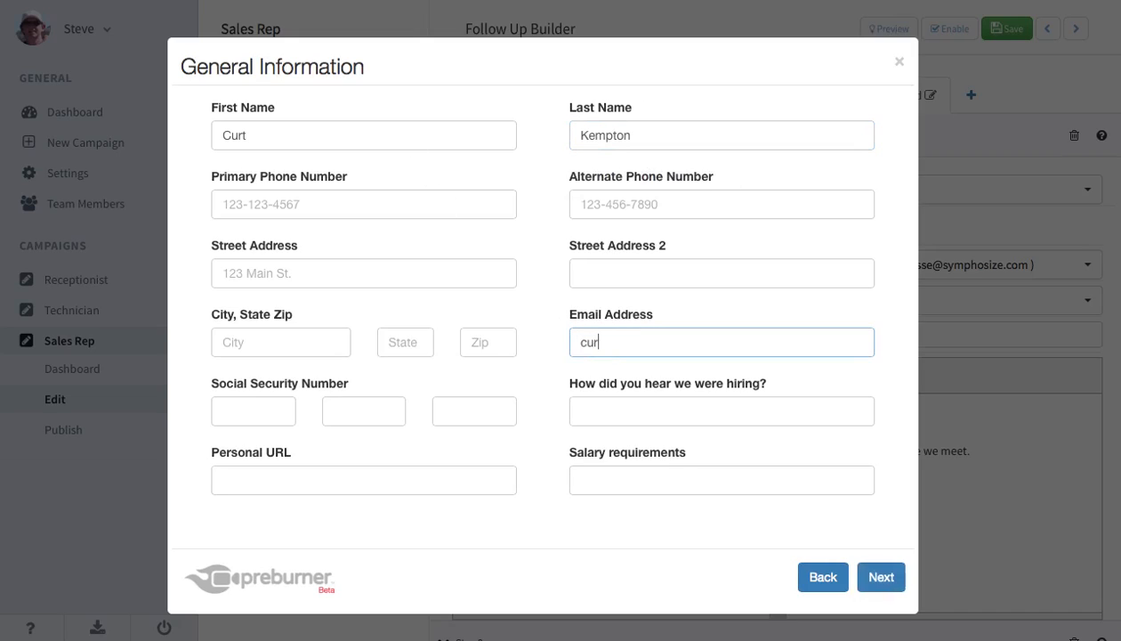
pyautogui.write('t@test.com')
# Advance the application to the Question #1 recording page, leaving the education and employment history pages blank.
pyautogui.click(881, 578)
pyautogui.click(879, 580)
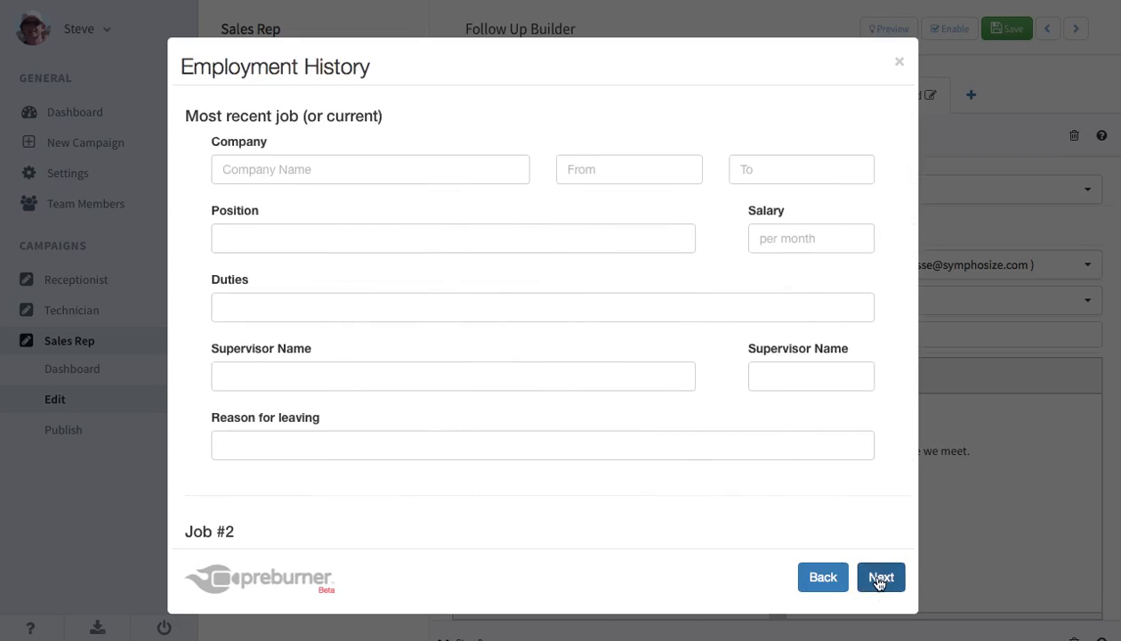
pyautogui.click(880, 580)
pyautogui.click(880, 579)
pyautogui.click(880, 578)
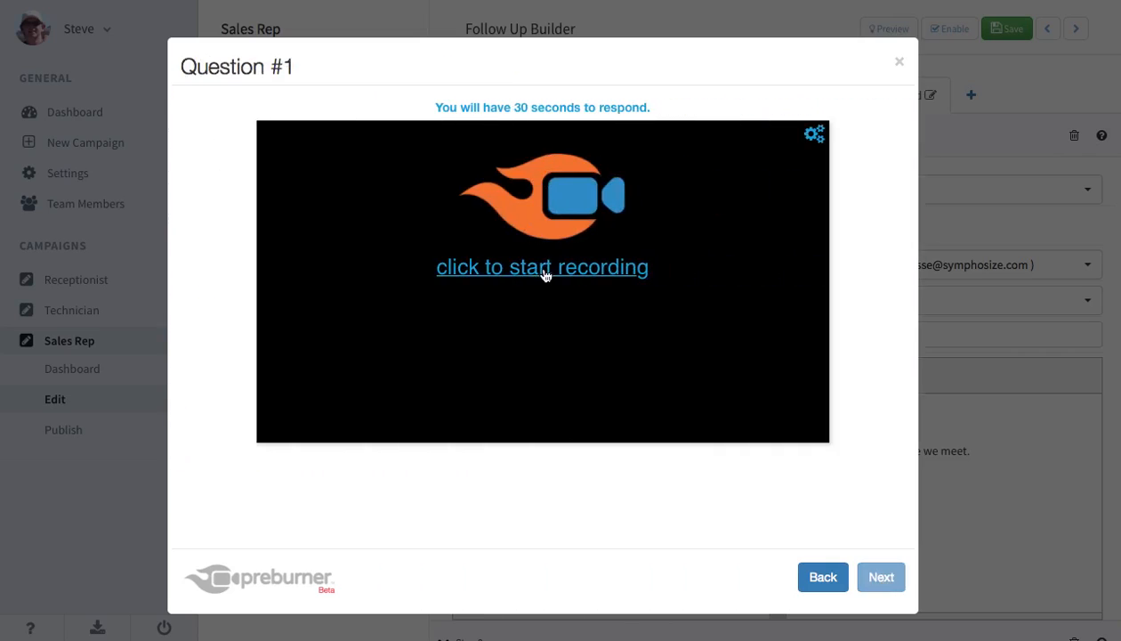
# Record a short video answer to Question #1 and accept the recording.
pyautogui.click(545, 267)
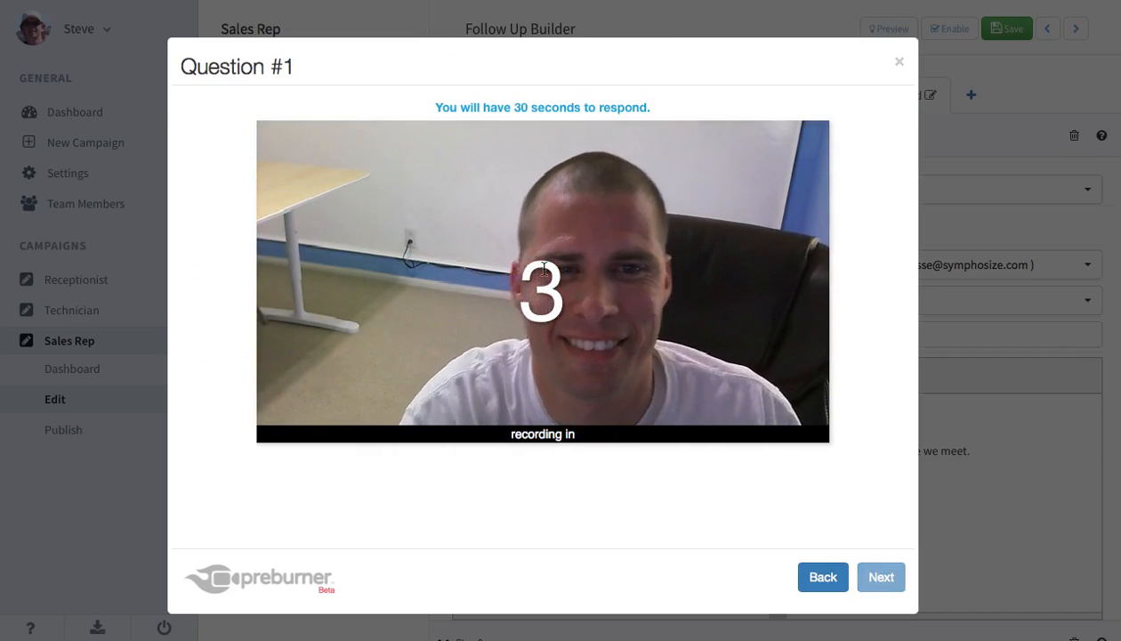
pyautogui.click(584, 316)
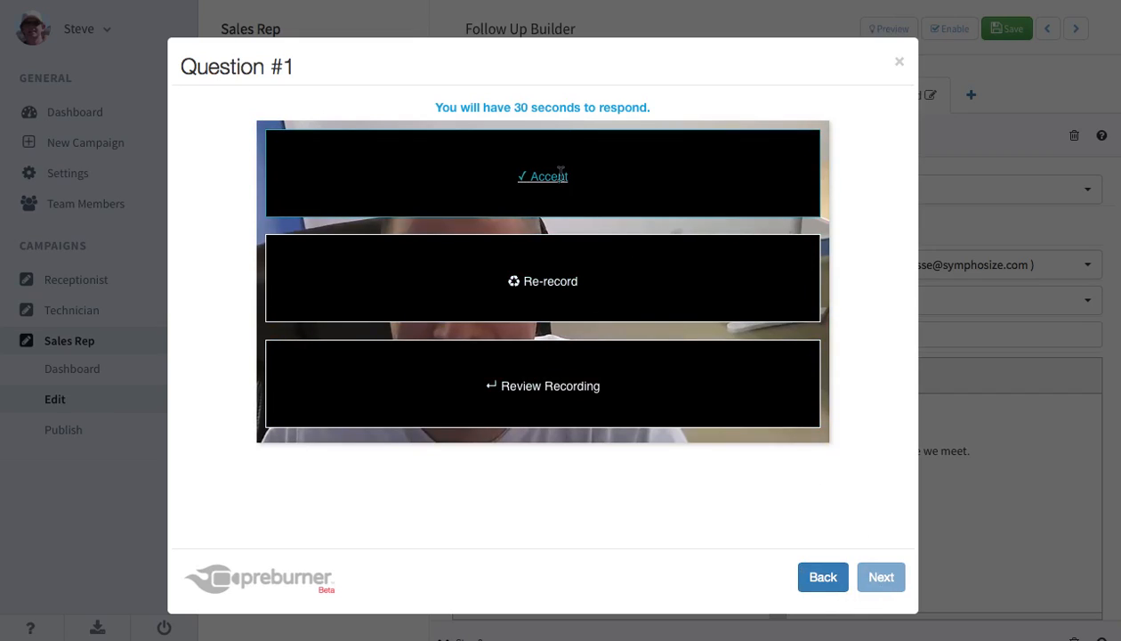
pyautogui.click(560, 174)
# Submit the completed test application and close the campaign preview.
pyautogui.click(881, 578)
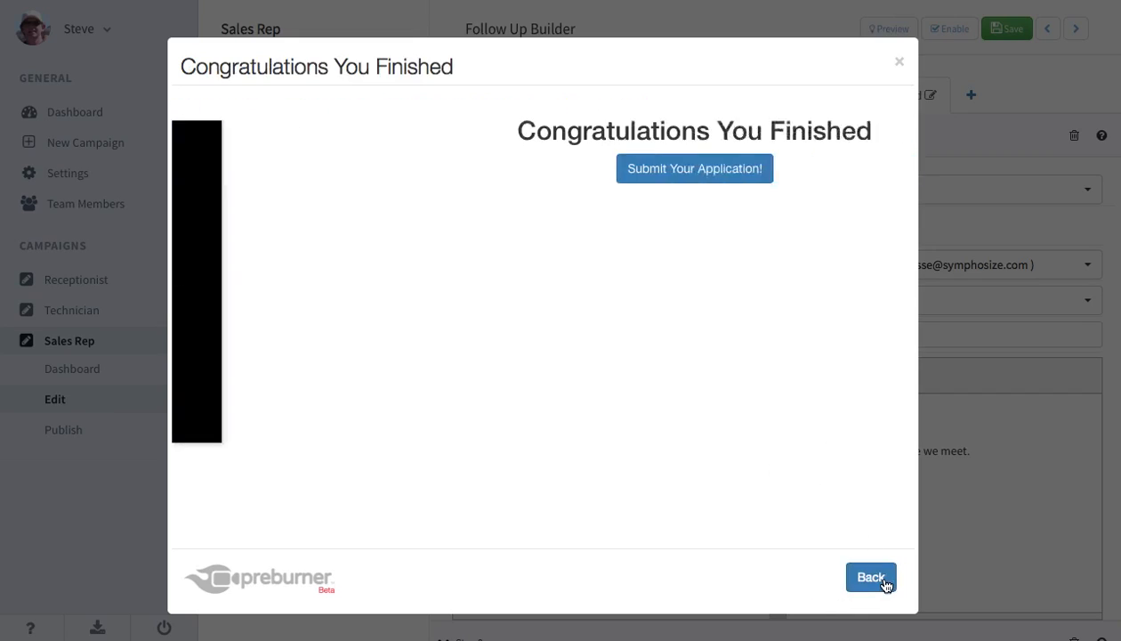
pyautogui.click(559, 175)
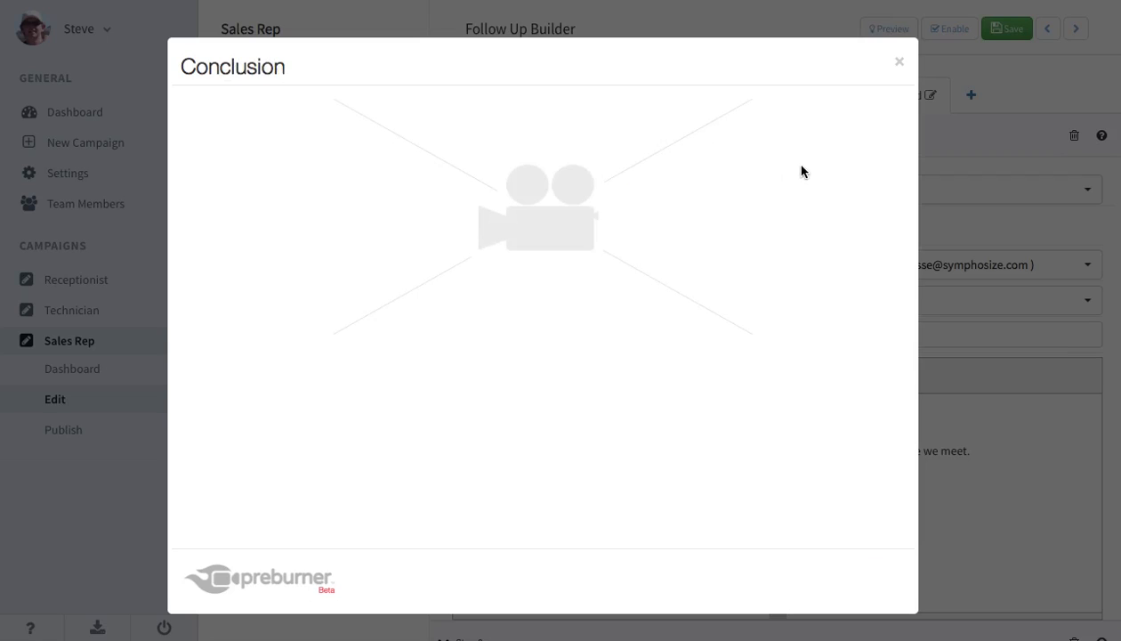
pyautogui.click(900, 64)
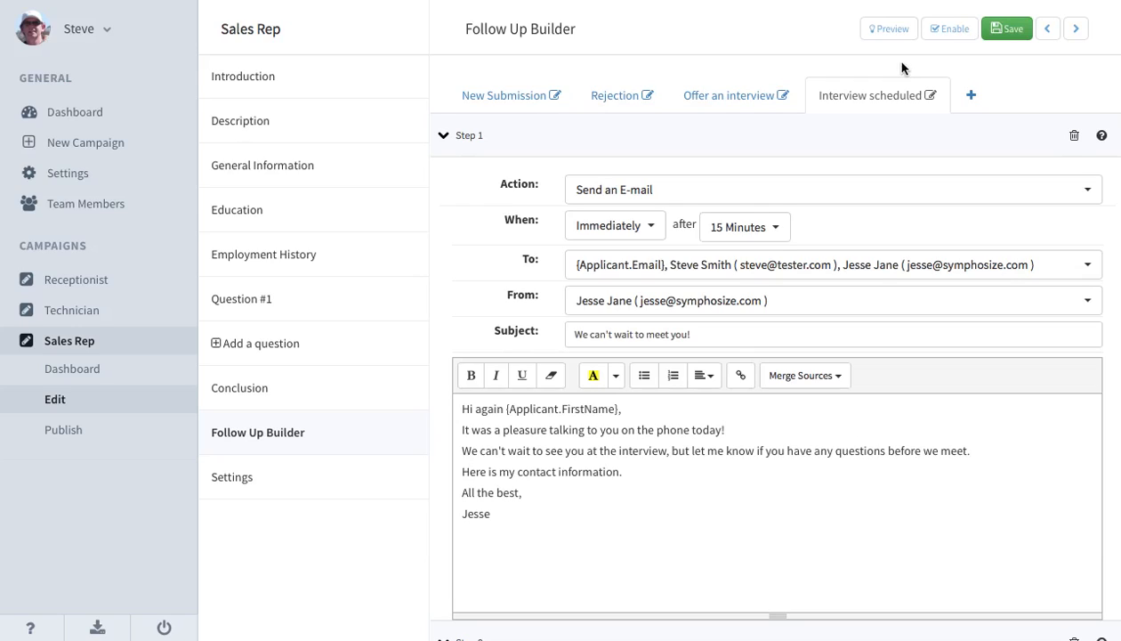
# Open the new applicant's profile from the Sales Rep campaign dashboard and look through the general information.
pyautogui.click(74, 369)
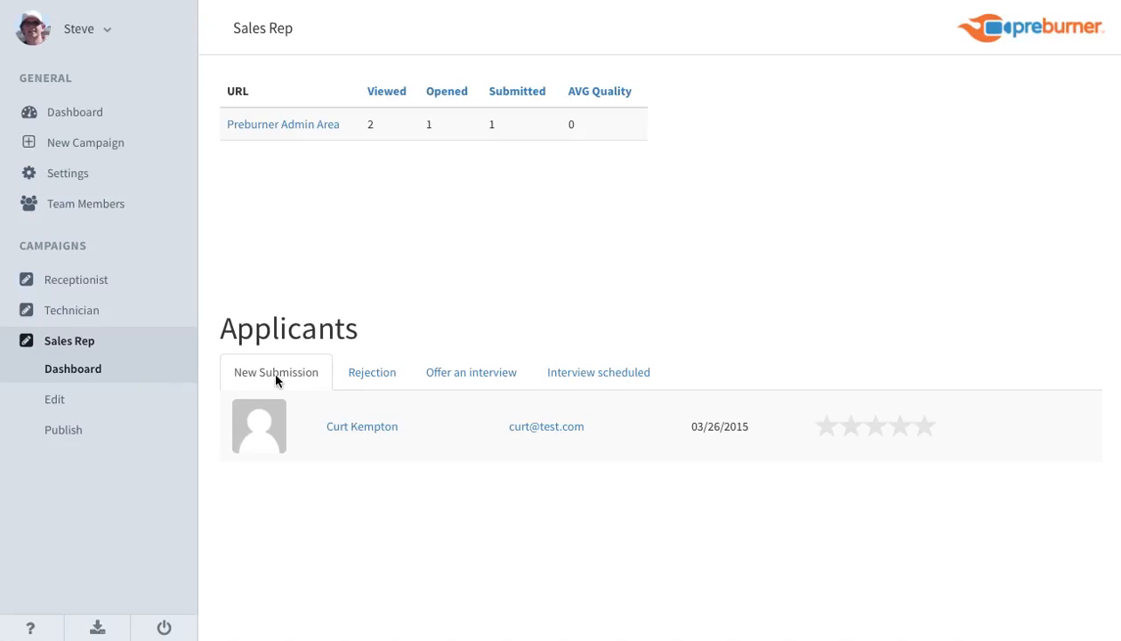
pyautogui.click(355, 426)
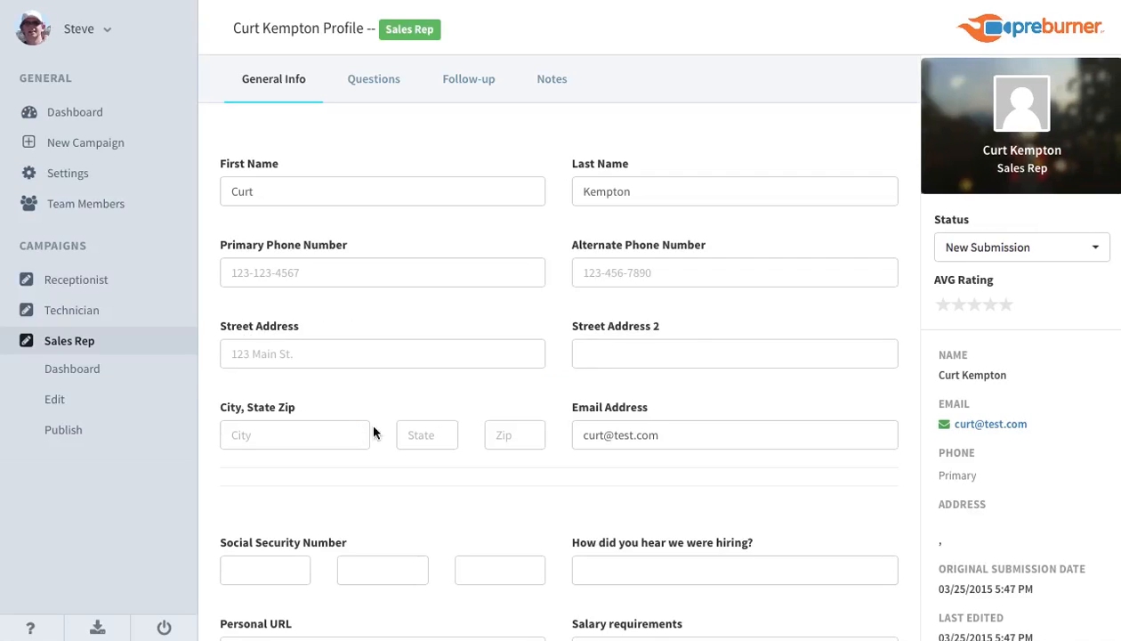
pyautogui.scroll(-1, 780, 289)
pyautogui.scroll(-1, 783, 298)
pyautogui.scroll(3, 783, 298)
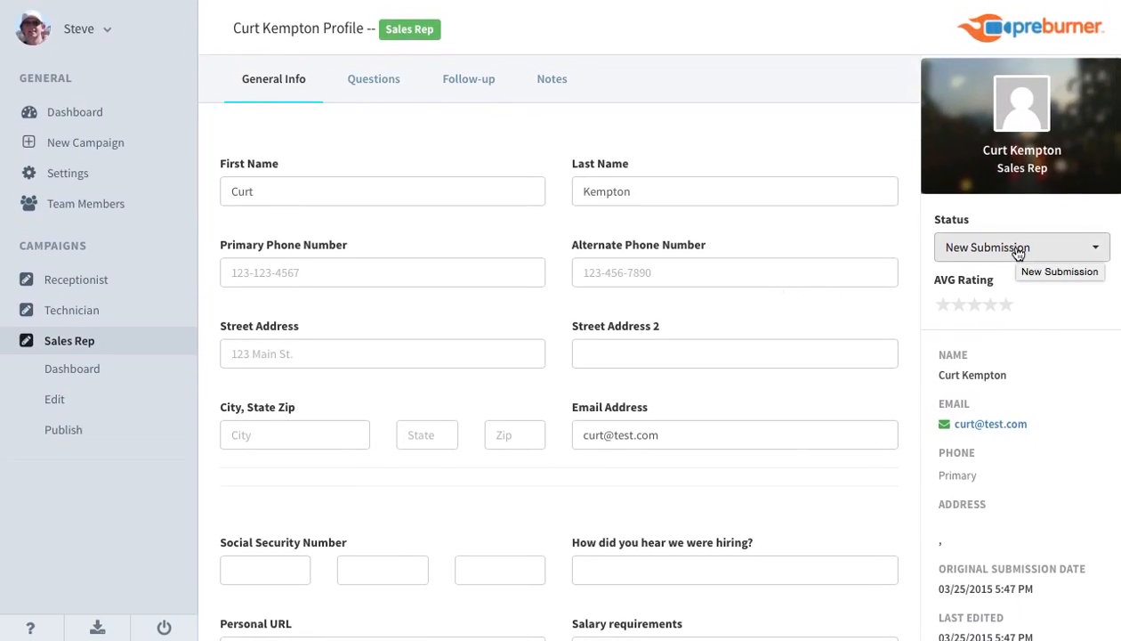
# Review the status options available for the applicant, leaving the status at New Submission.
pyautogui.click(1018, 253)
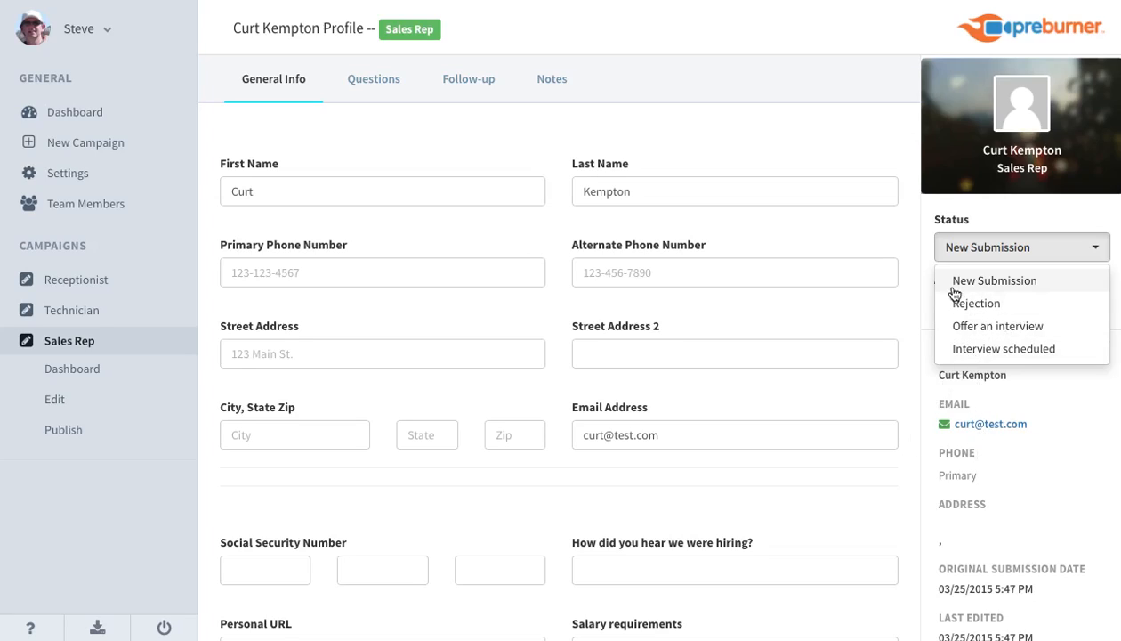
pyautogui.click(917, 252)
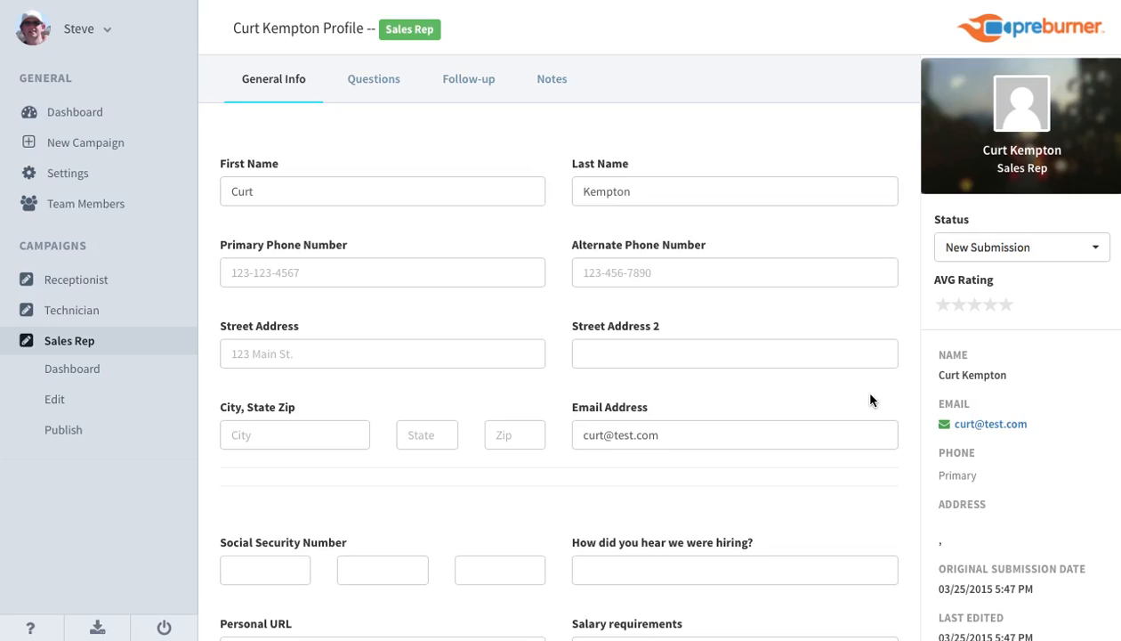
pyautogui.scroll(-6, 869, 395)
pyautogui.scroll(6, 870, 399)
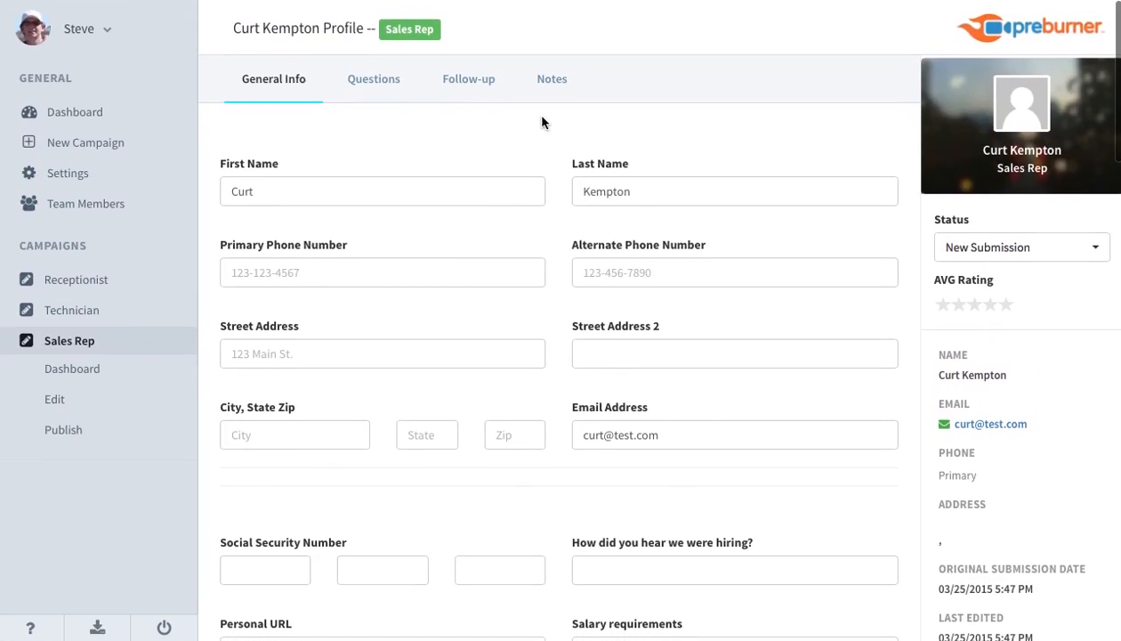
# View the applicant's notes page and examine the submission details listed beside it.
pyautogui.click(549, 86)
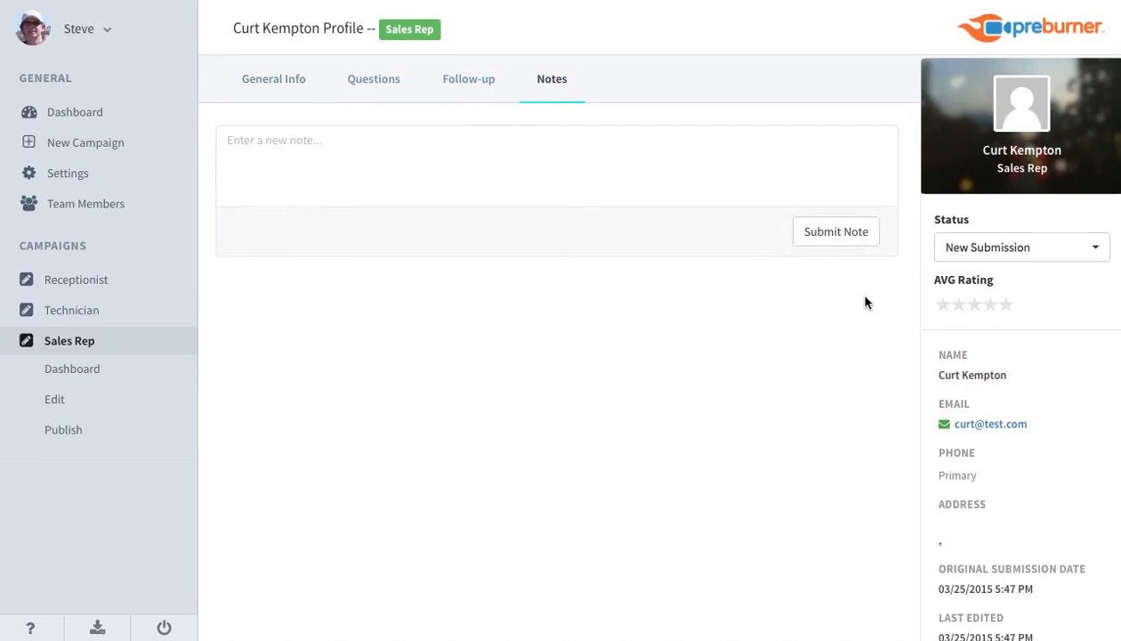
pyautogui.scroll(-5, 1032, 474)
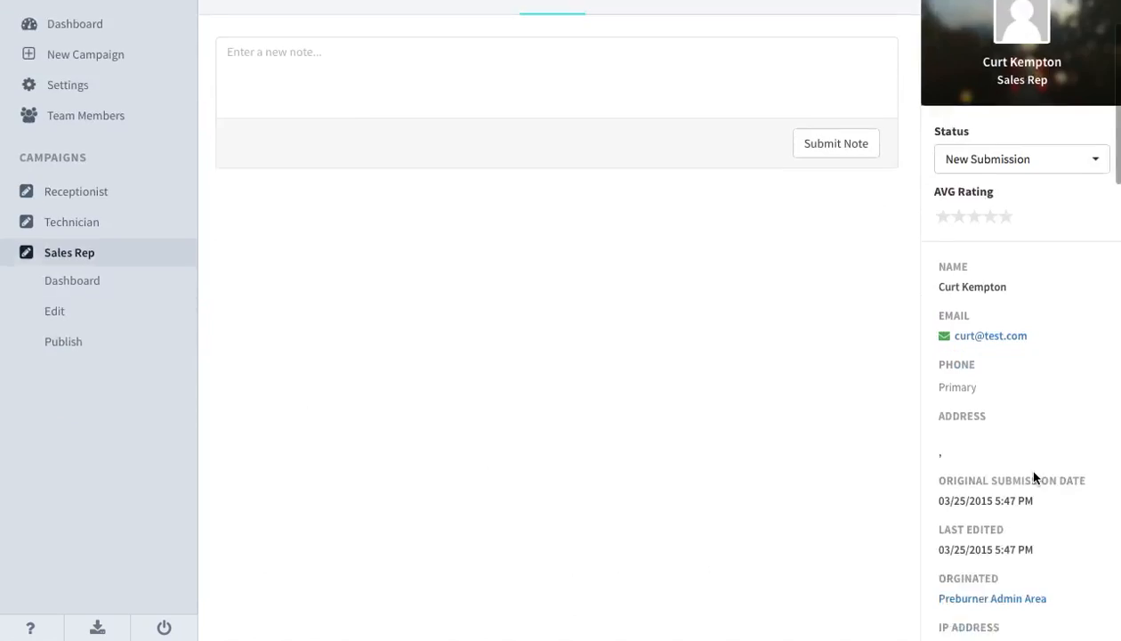
pyautogui.scroll(-1, 1033, 477)
pyautogui.click(1029, 497)
pyautogui.click(980, 600)
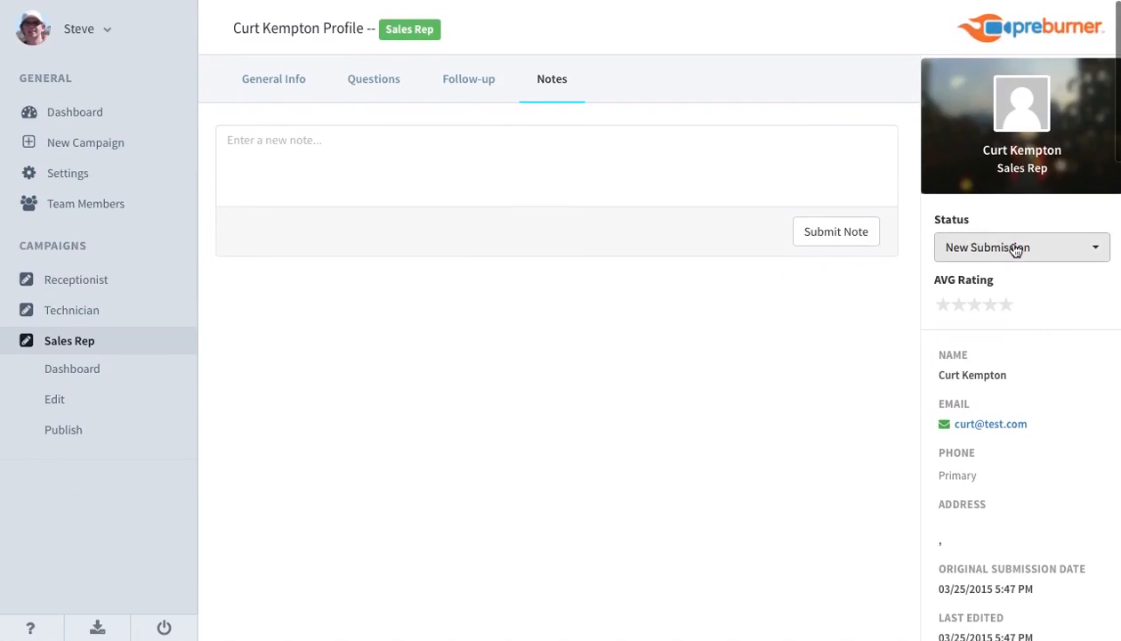
# Show the applicant's follow-ups and expand the New Submission sequence to review its scheduled actions.
pyautogui.click(995, 249)
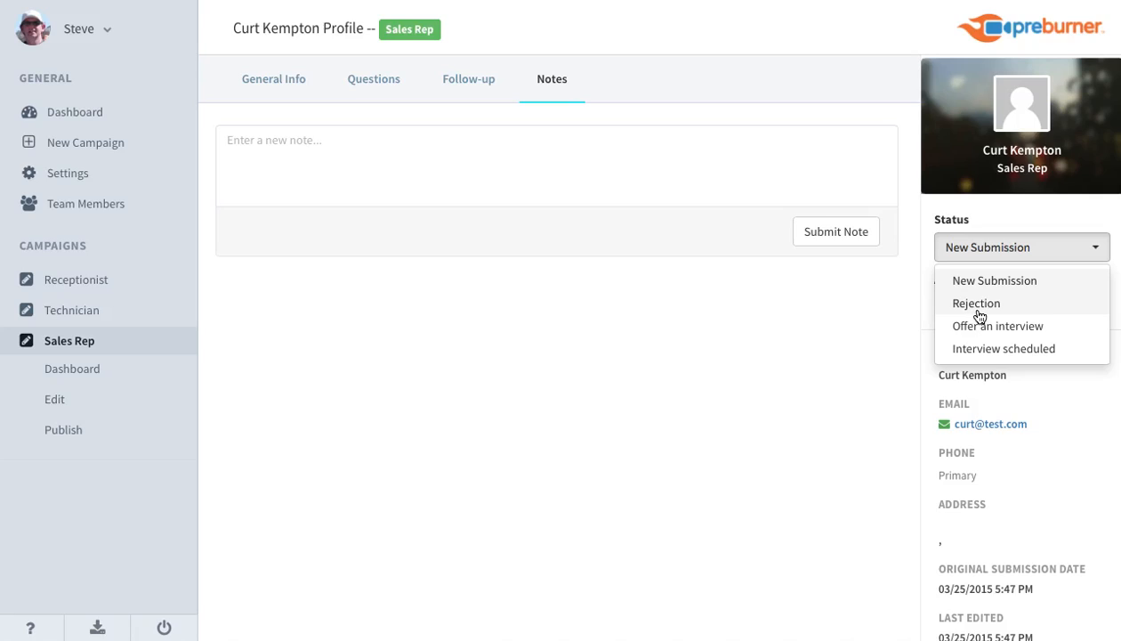
pyautogui.click(468, 80)
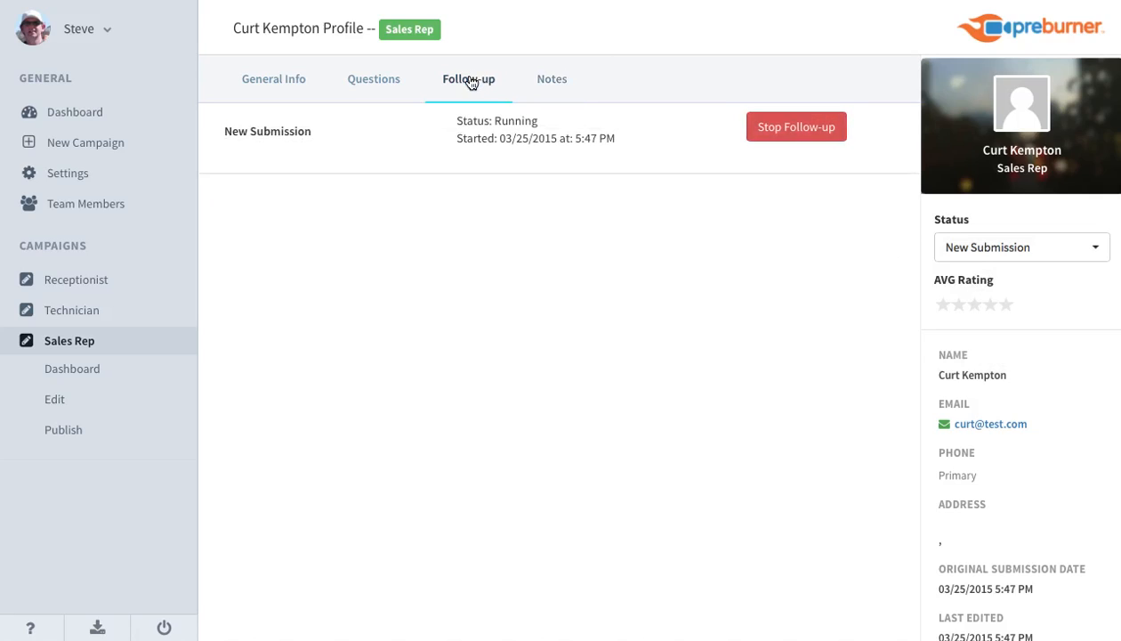
pyautogui.click(262, 138)
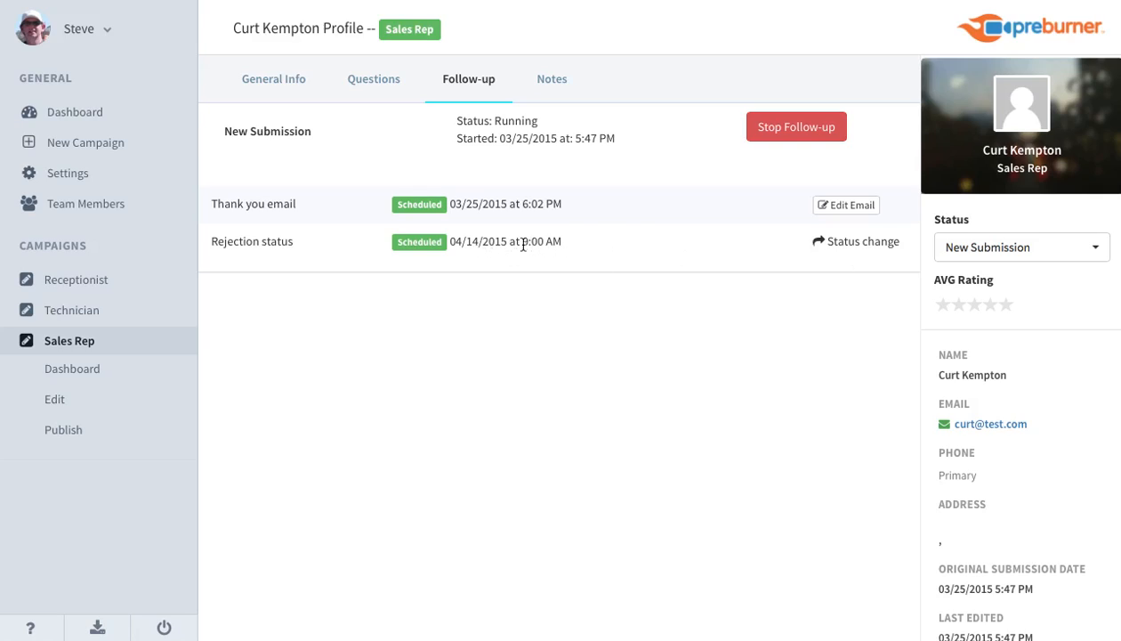
# Change the applicant's status to Offer an interview and confirm the status change.
pyautogui.click(1007, 258)
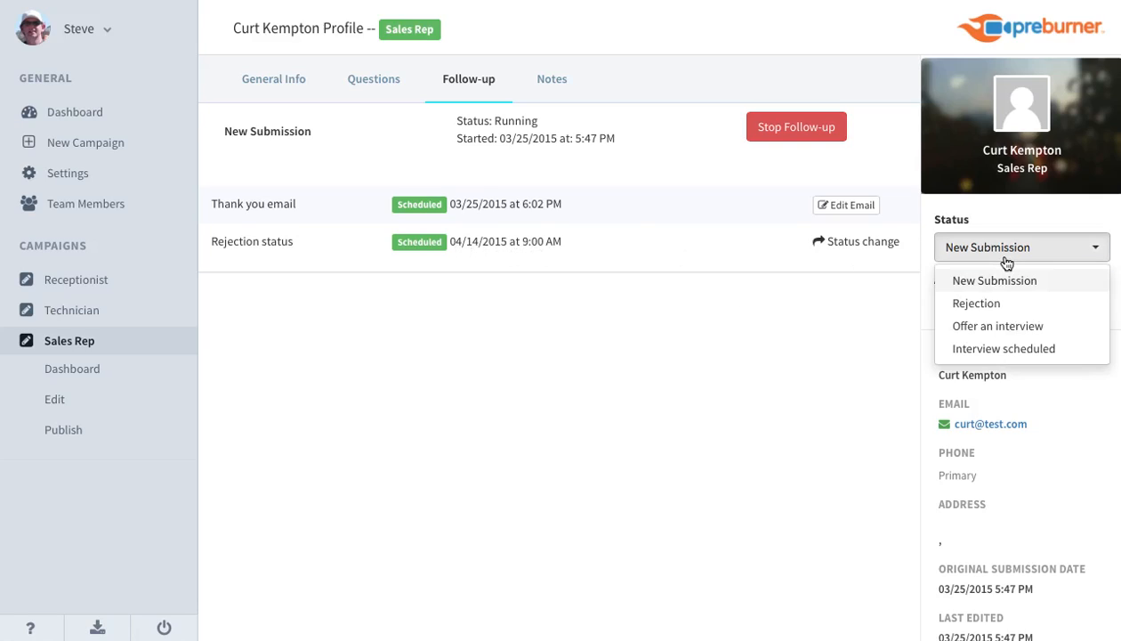
pyautogui.click(995, 327)
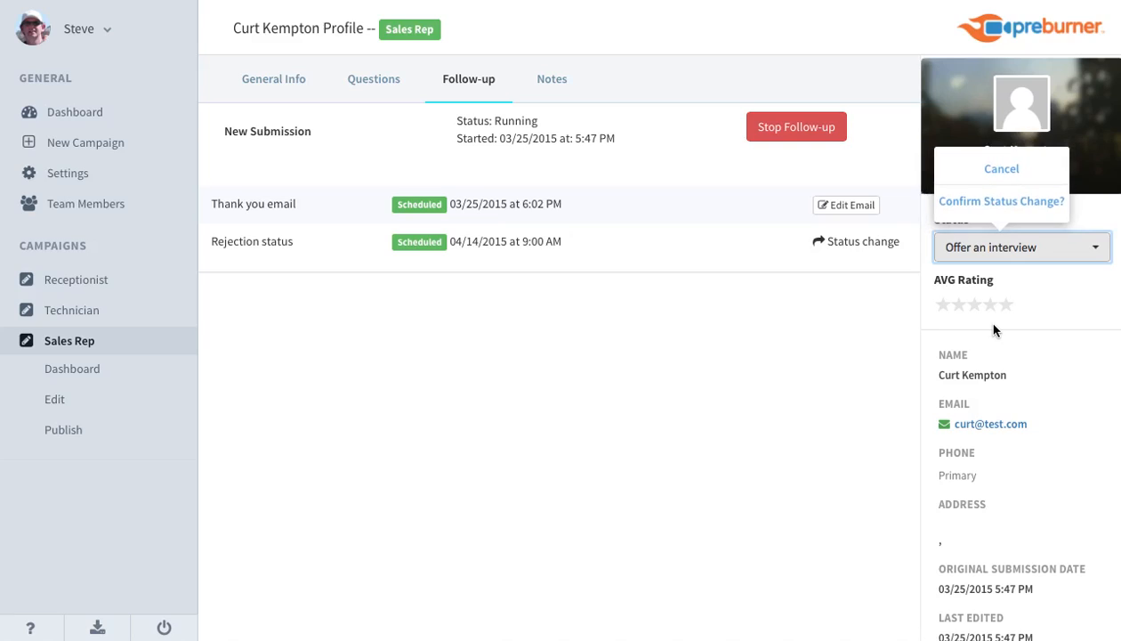
pyautogui.click(1000, 210)
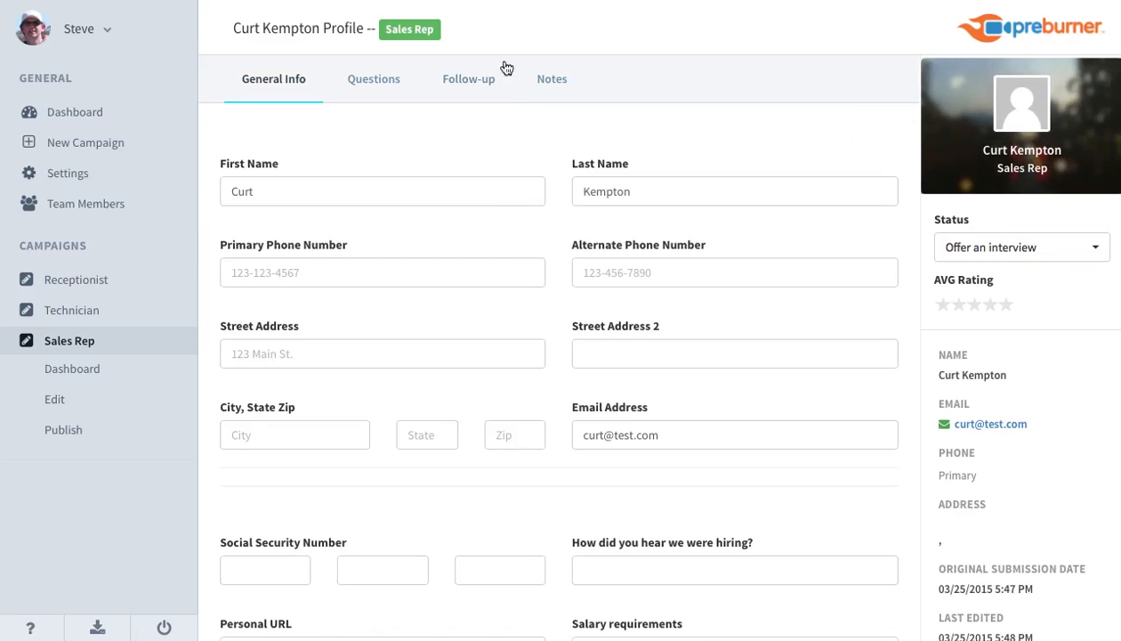
# Show the applicant's follow-ups and expand the archived New Submission sequence and the running Offer an interview sequence to review their actions.
pyautogui.click(458, 83)
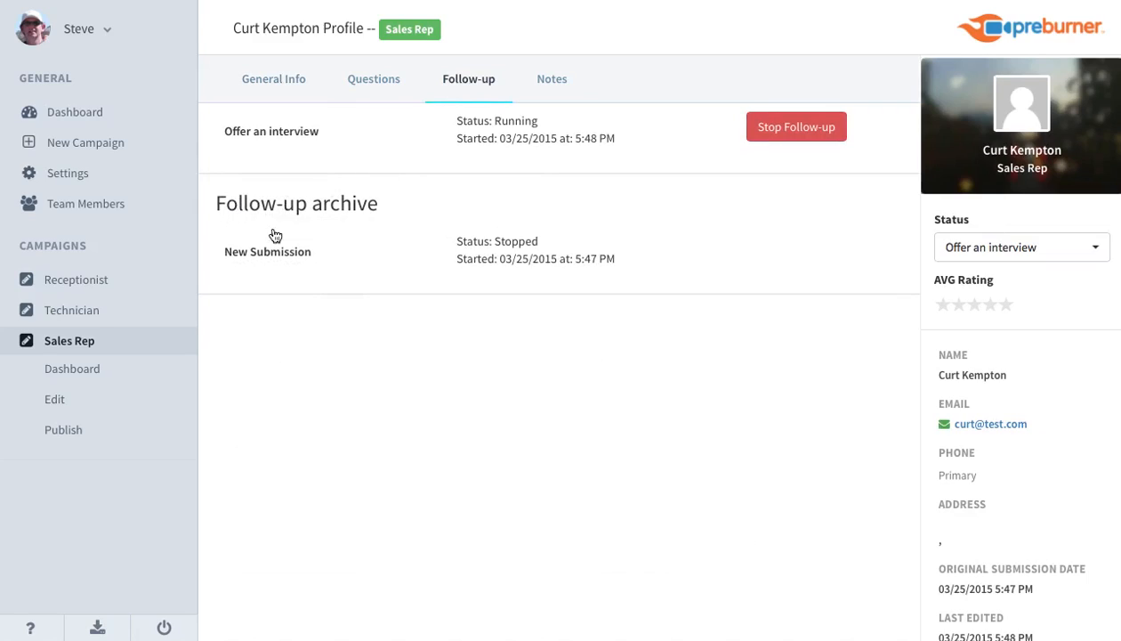
pyautogui.click(298, 253)
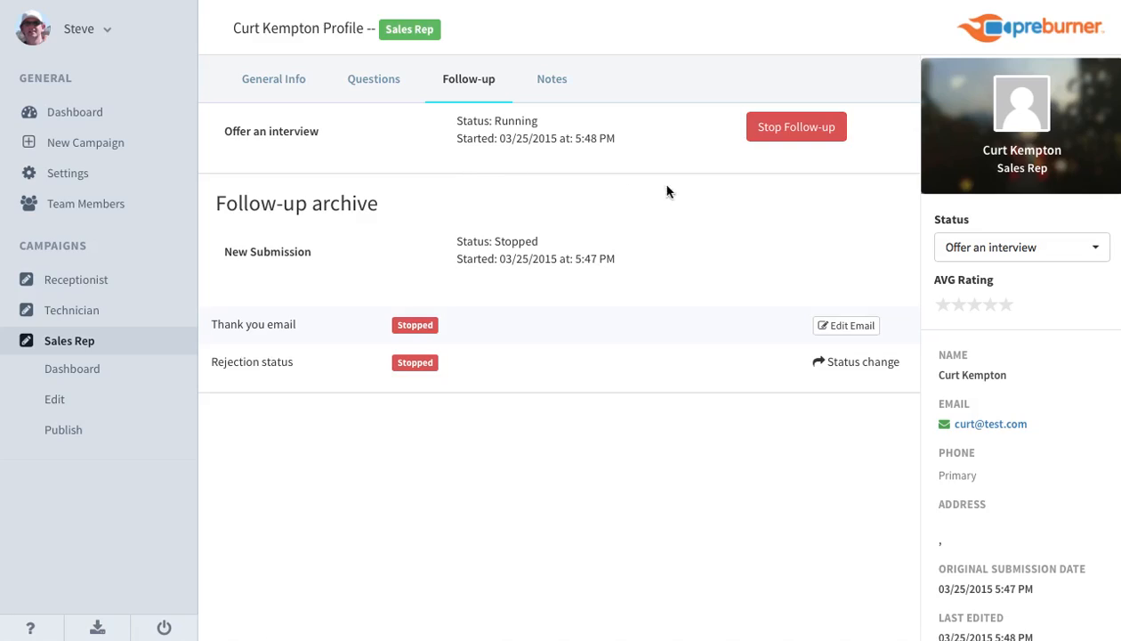
pyautogui.click(305, 134)
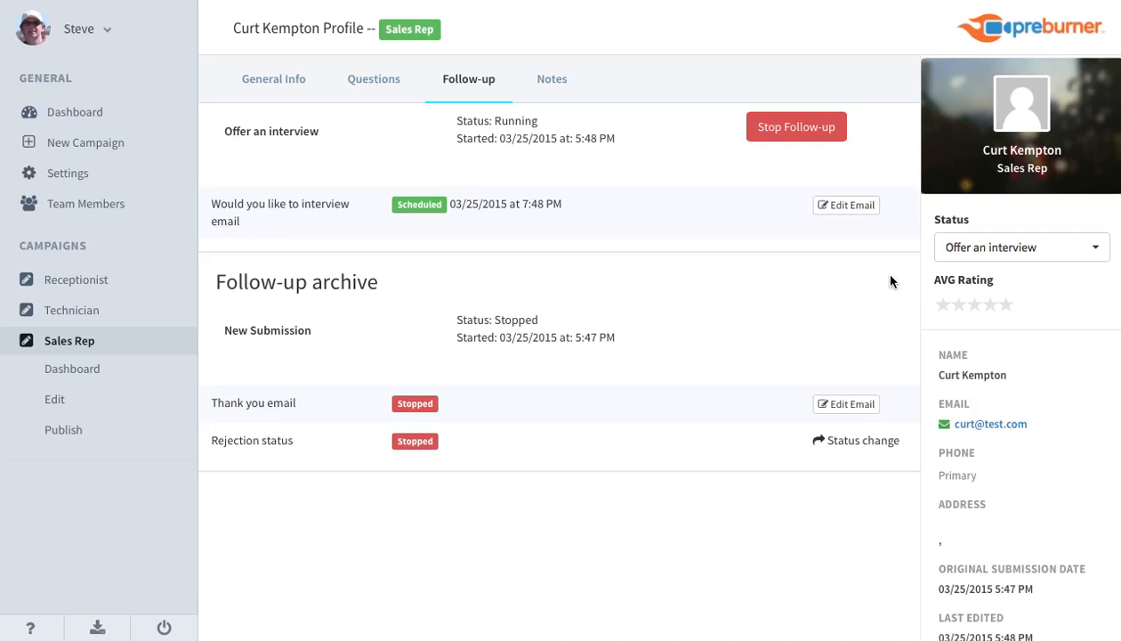
# Change the applicant's status to Interview scheduled, with the interview set for March 30, 2015 at 8:00 AM.
pyautogui.click(978, 255)
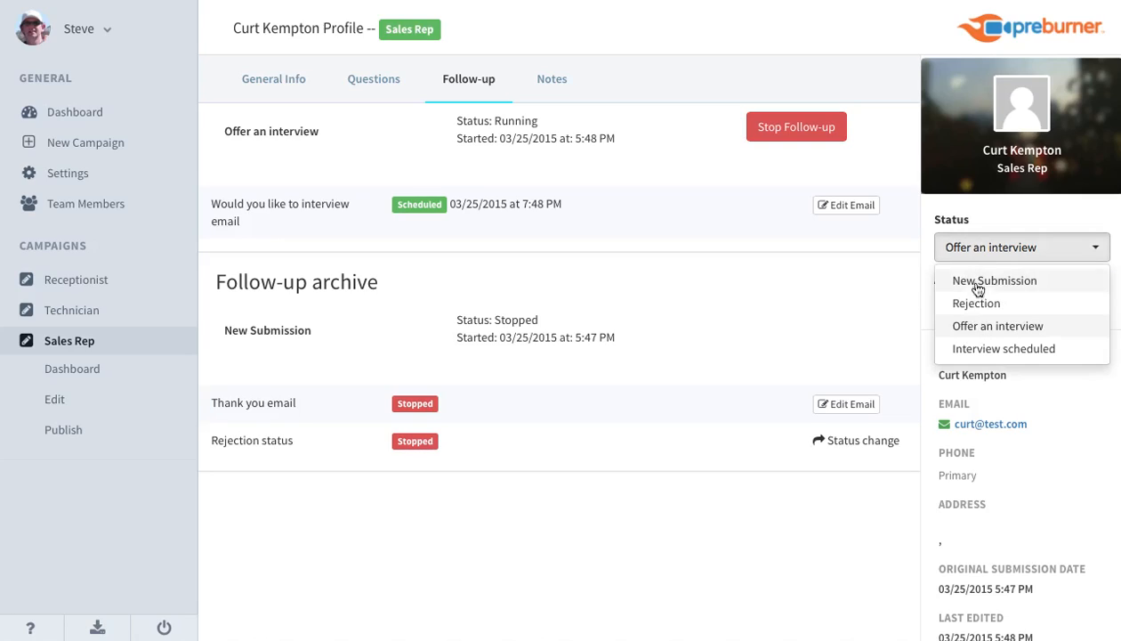
pyautogui.click(980, 351)
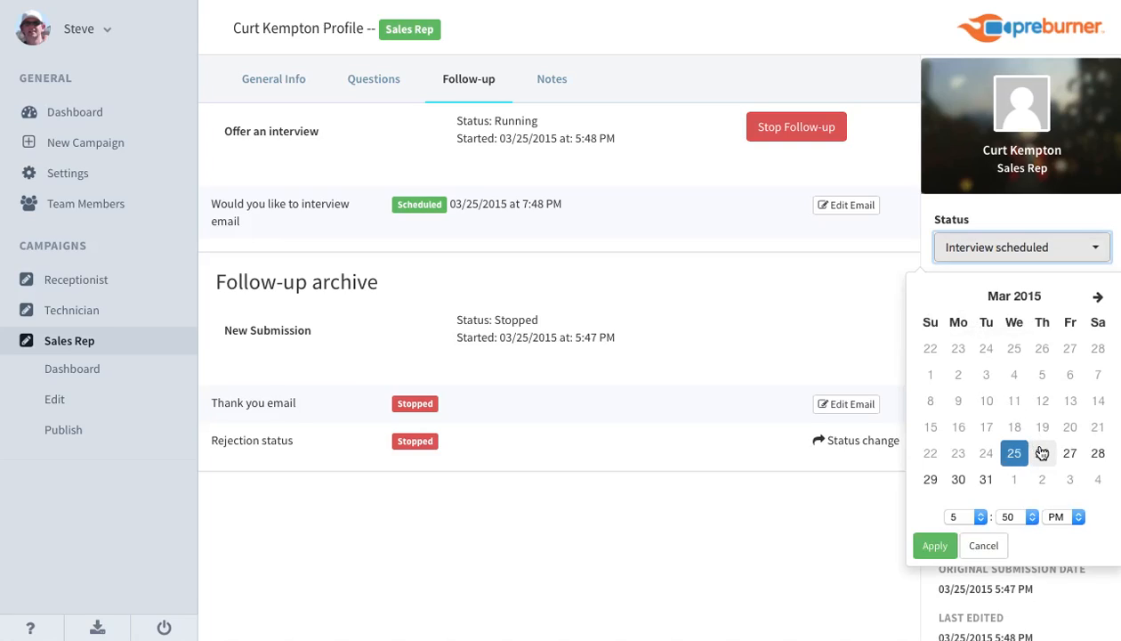
pyautogui.click(959, 481)
pyautogui.click(964, 517)
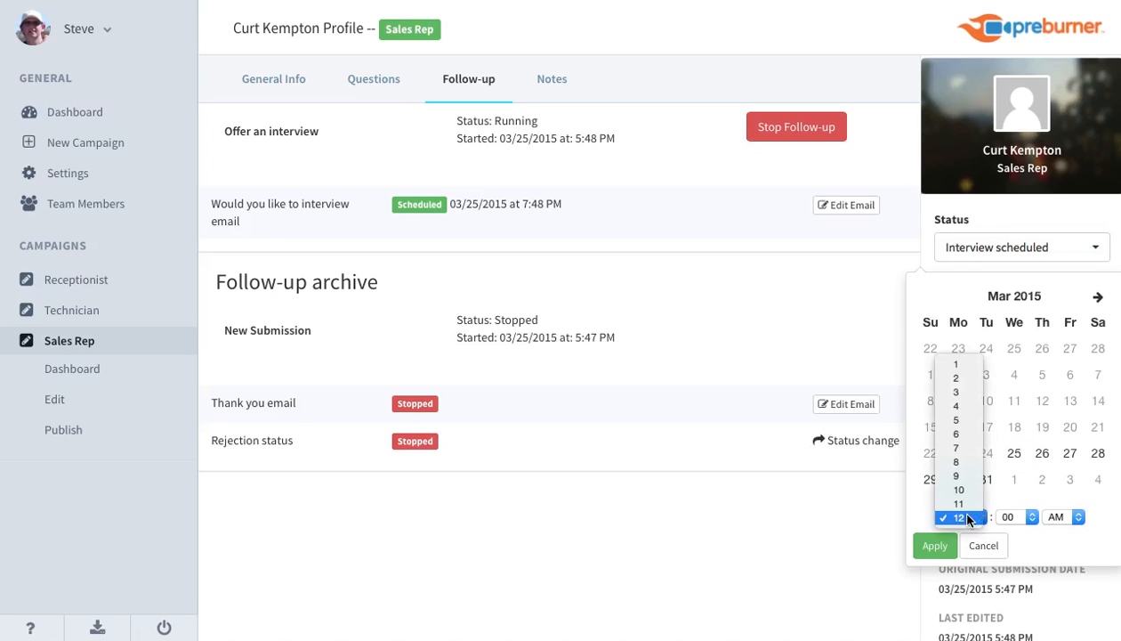
pyautogui.click(958, 462)
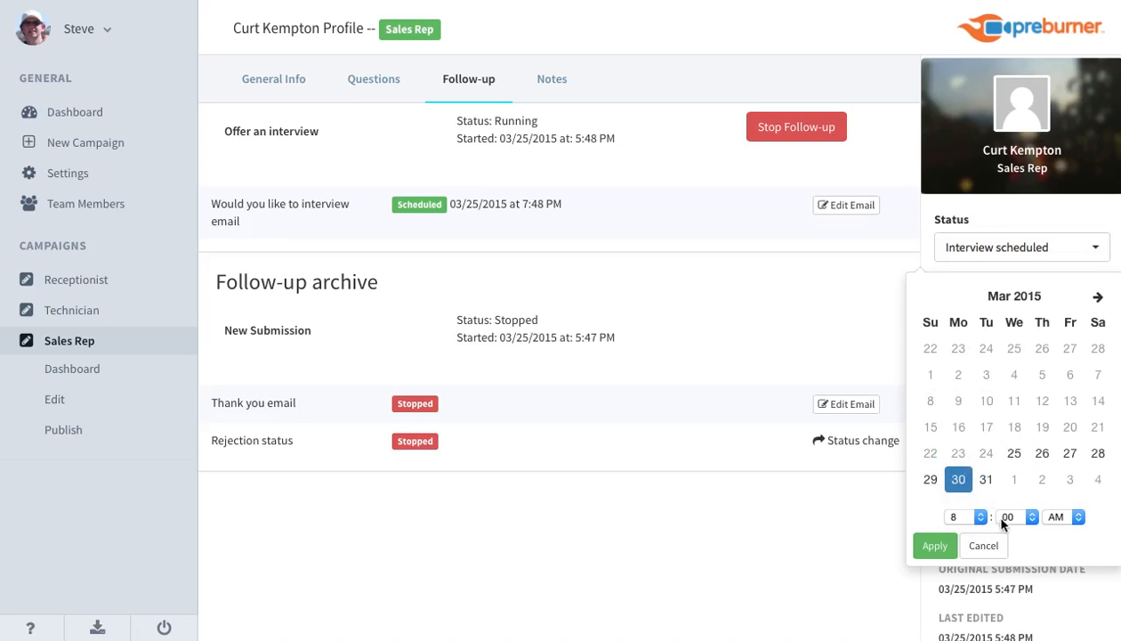
pyautogui.click(932, 545)
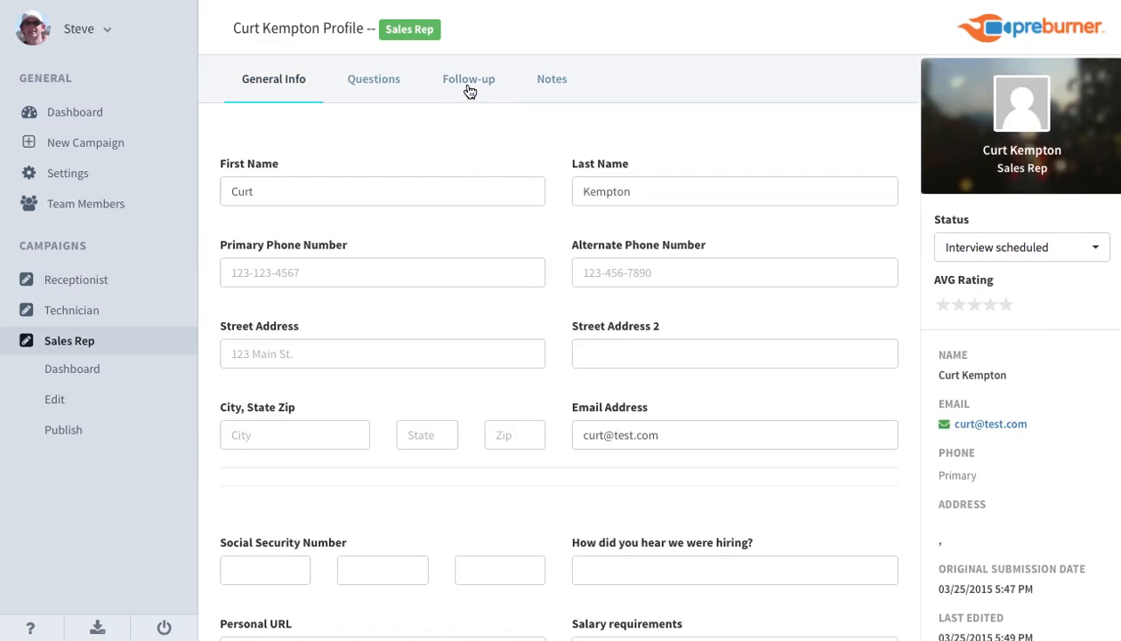
# Expand the Interview scheduled sequence in the applicant's follow-ups and examine the scheduled send times of Step 1 and Step 2.
pyautogui.click(469, 85)
pyautogui.click(303, 133)
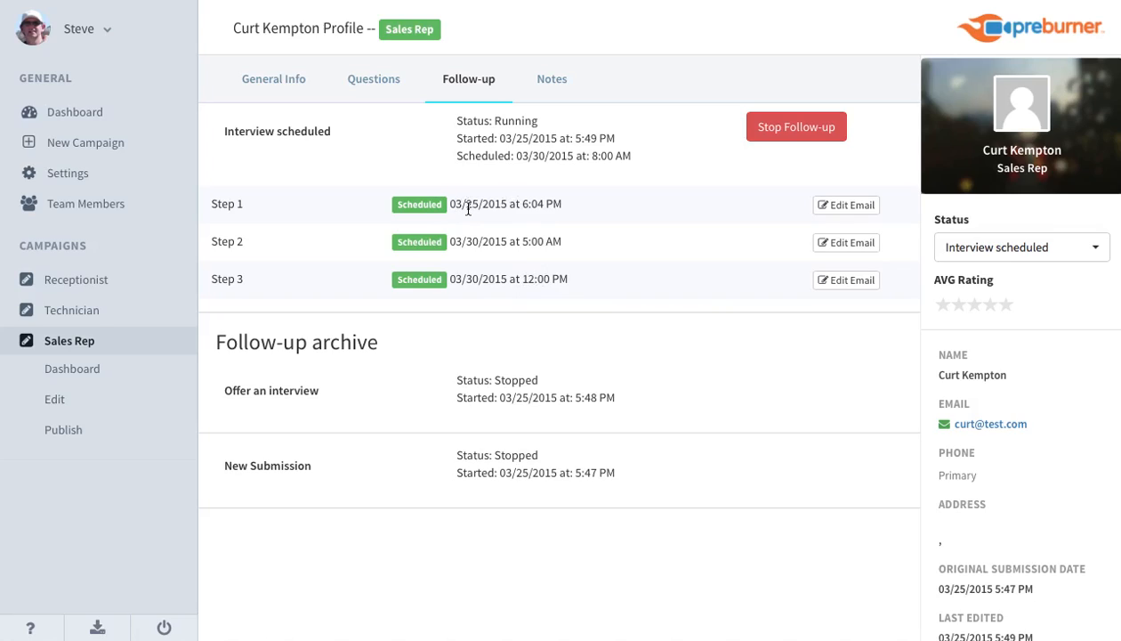
pyautogui.moveTo(468, 208); pyautogui.dragTo(554, 202)
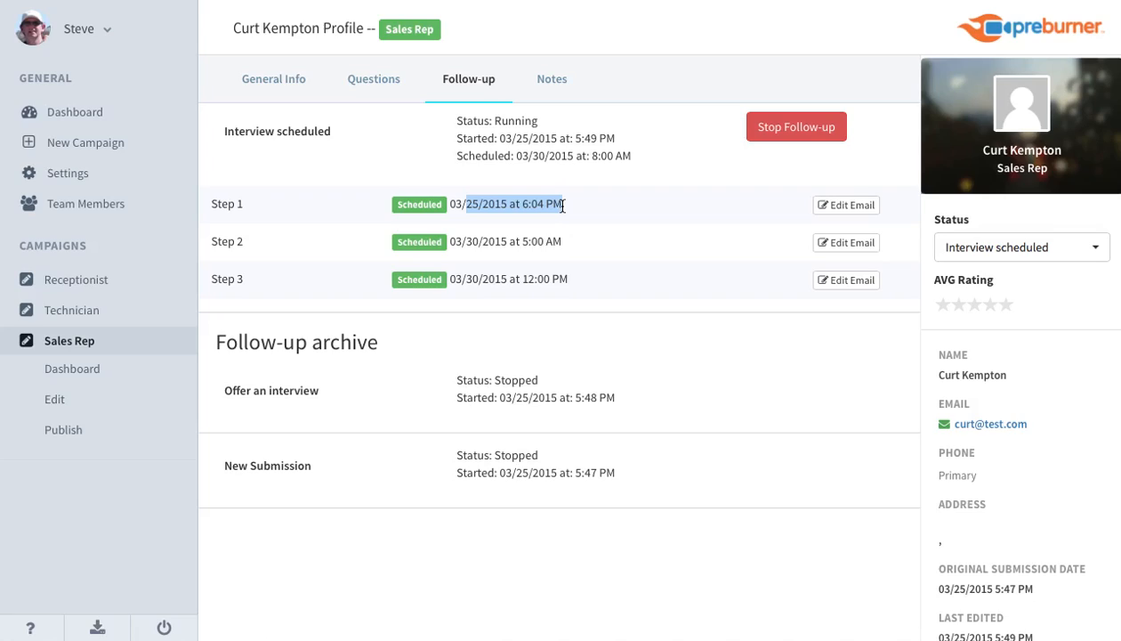
pyautogui.click(554, 206)
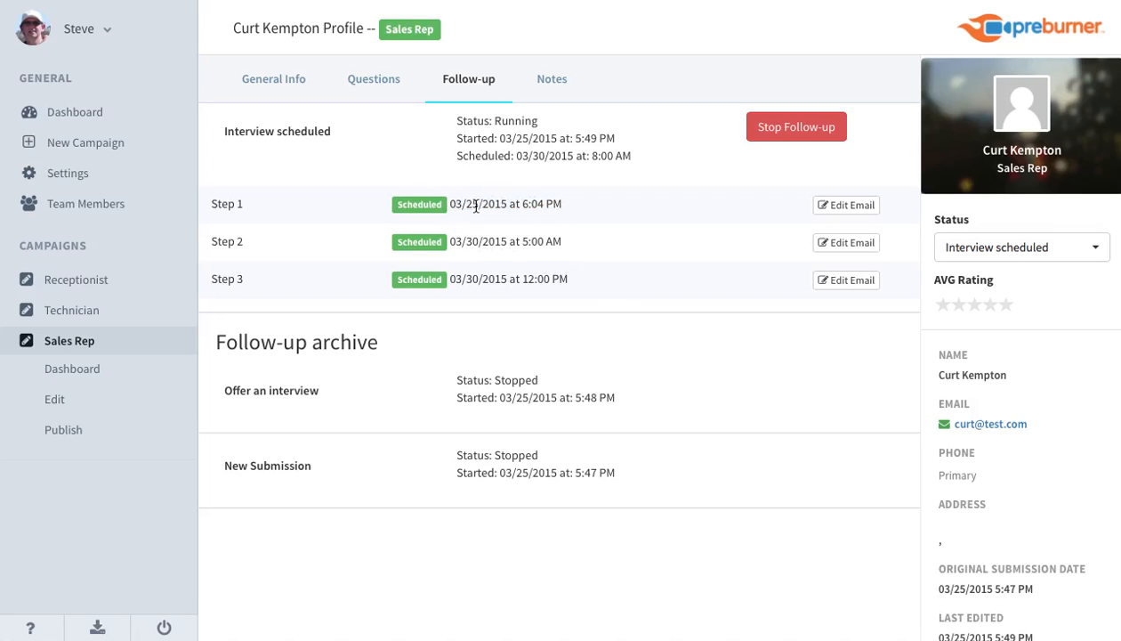
pyautogui.moveTo(452, 206); pyautogui.dragTo(574, 208)
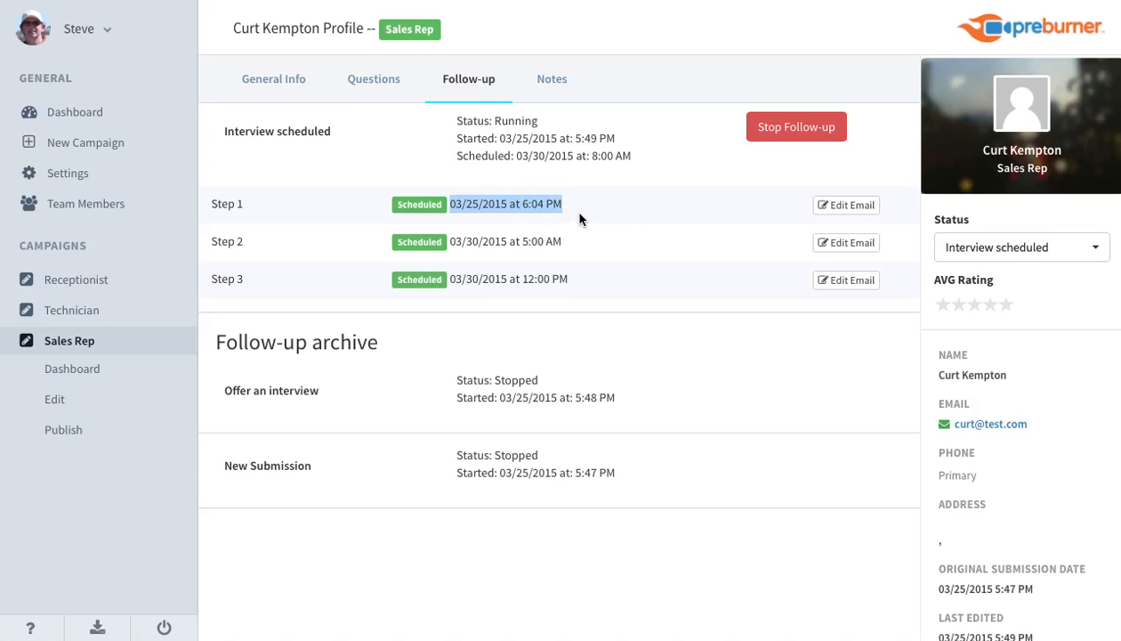
pyautogui.click(543, 230)
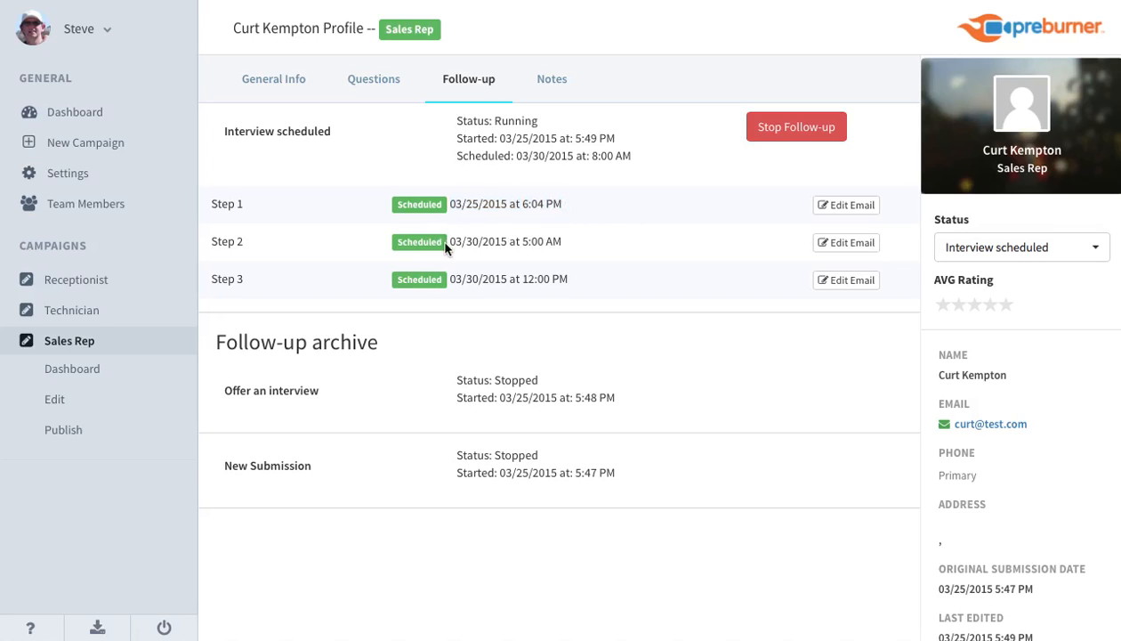
pyautogui.moveTo(448, 245); pyautogui.dragTo(565, 253)
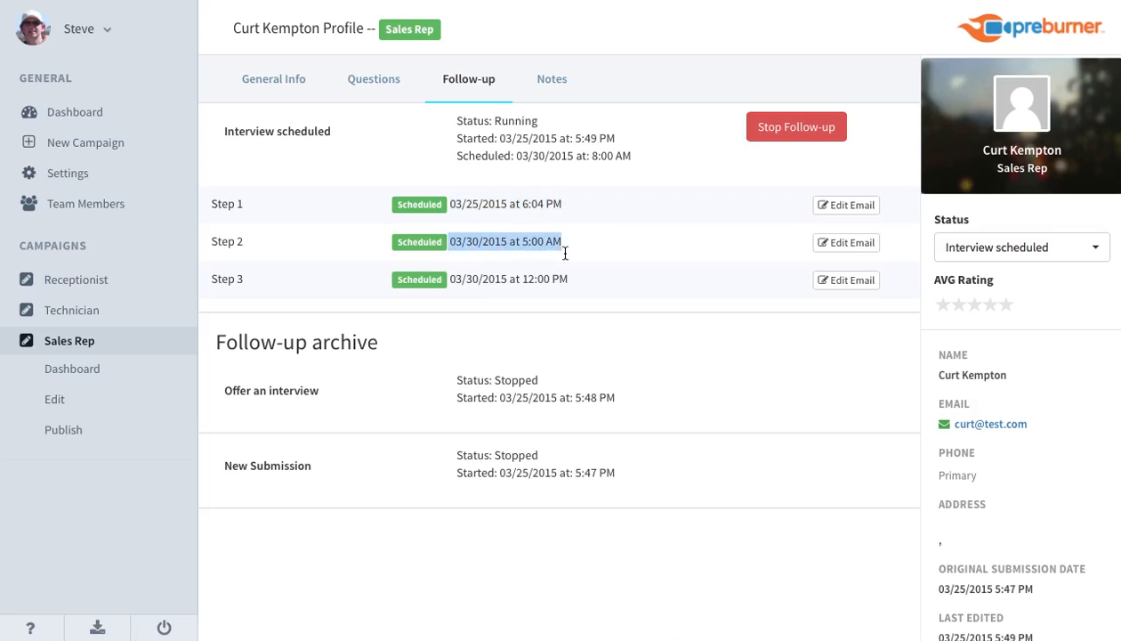
pyautogui.click(649, 258)
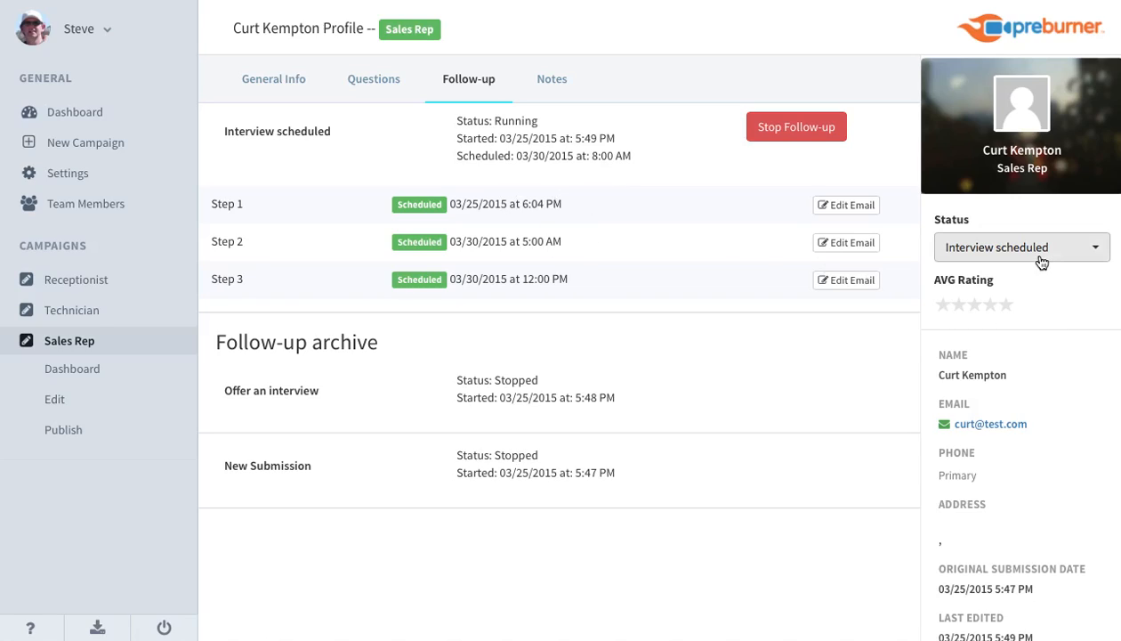
# View the applicant's notes page, then review the available statuses and the team members' ratings without changing the status.
pyautogui.click(968, 254)
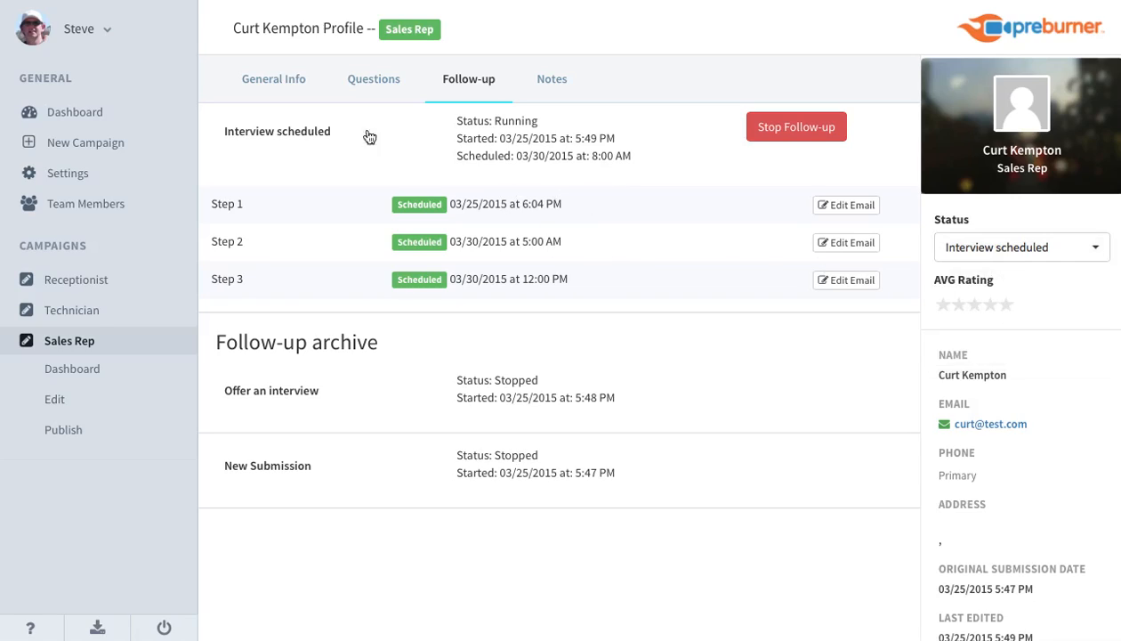
pyautogui.click(549, 95)
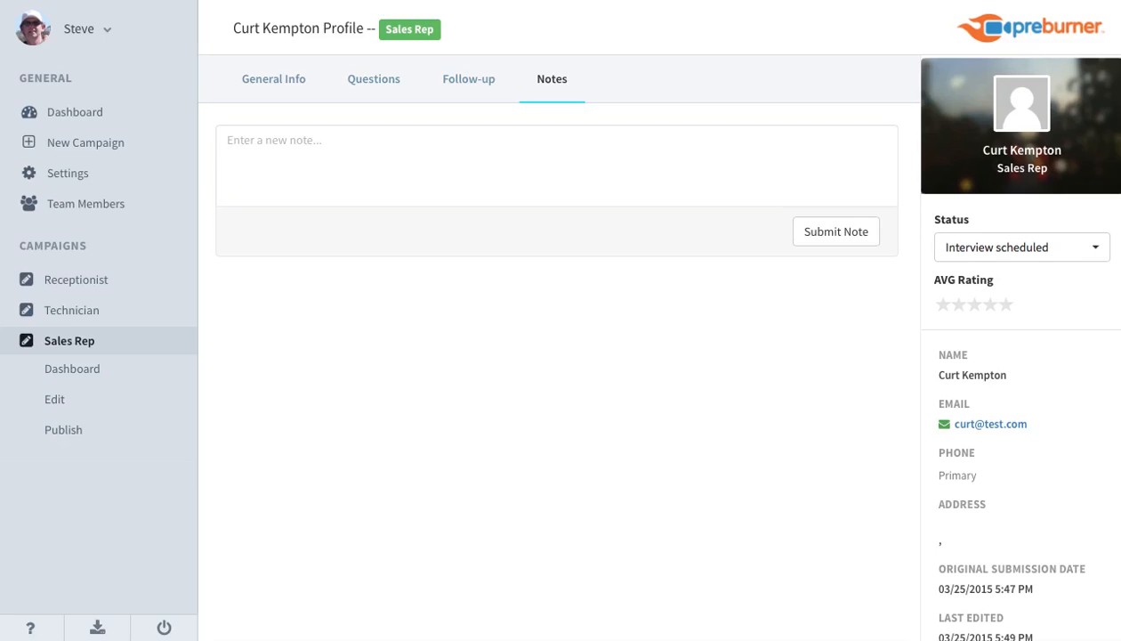
pyautogui.click(1050, 254)
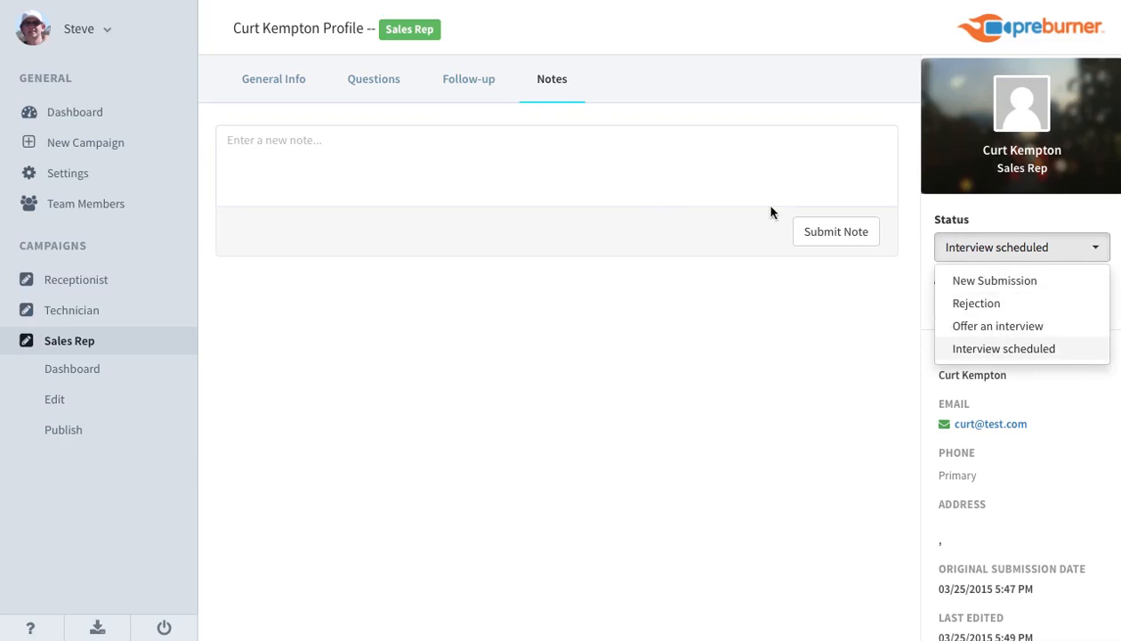
pyautogui.click(618, 160)
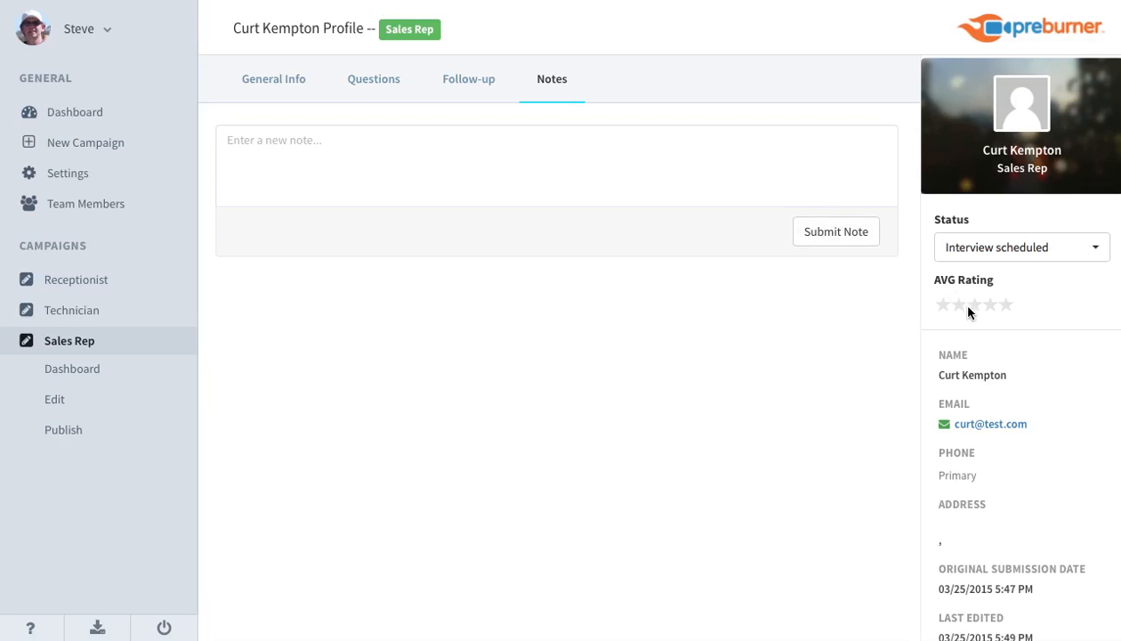
pyautogui.scroll(-4, 971, 310)
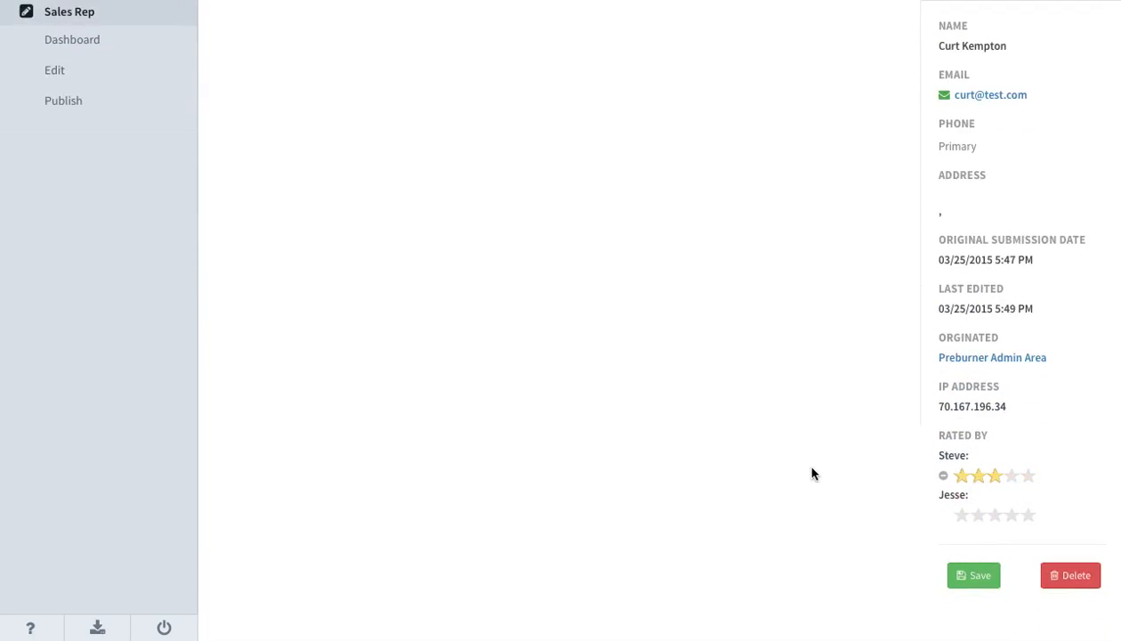
pyautogui.scroll(4, 812, 474)
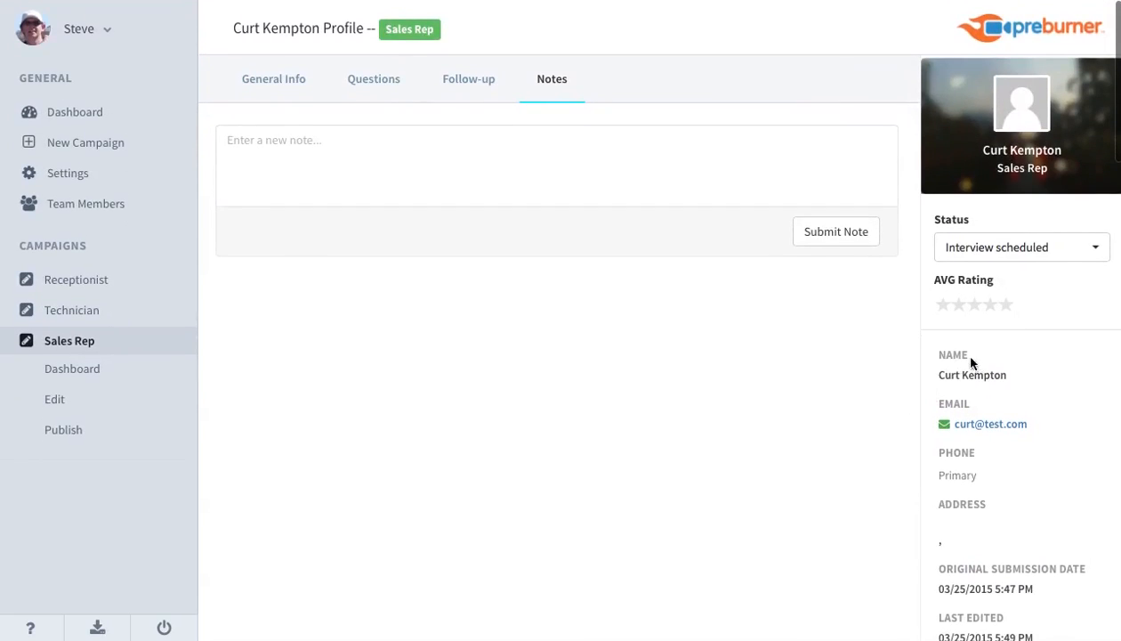
# Change the applicant's status to Rejection and expand the Rejection sequence in the applicant's follow-ups.
pyautogui.click(1068, 250)
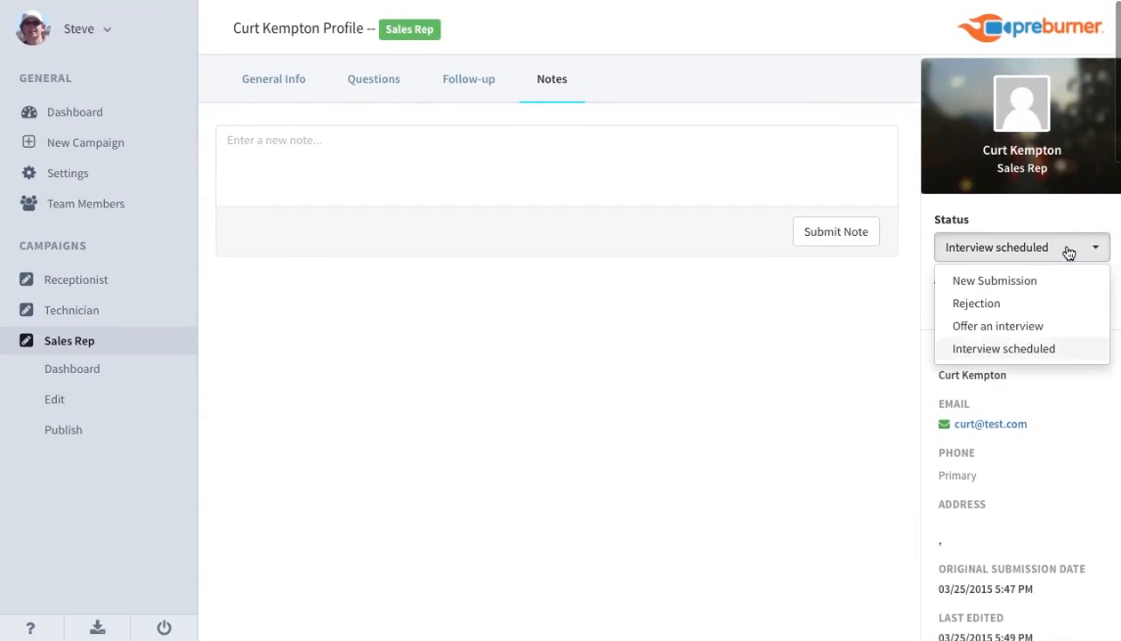
pyautogui.click(1002, 305)
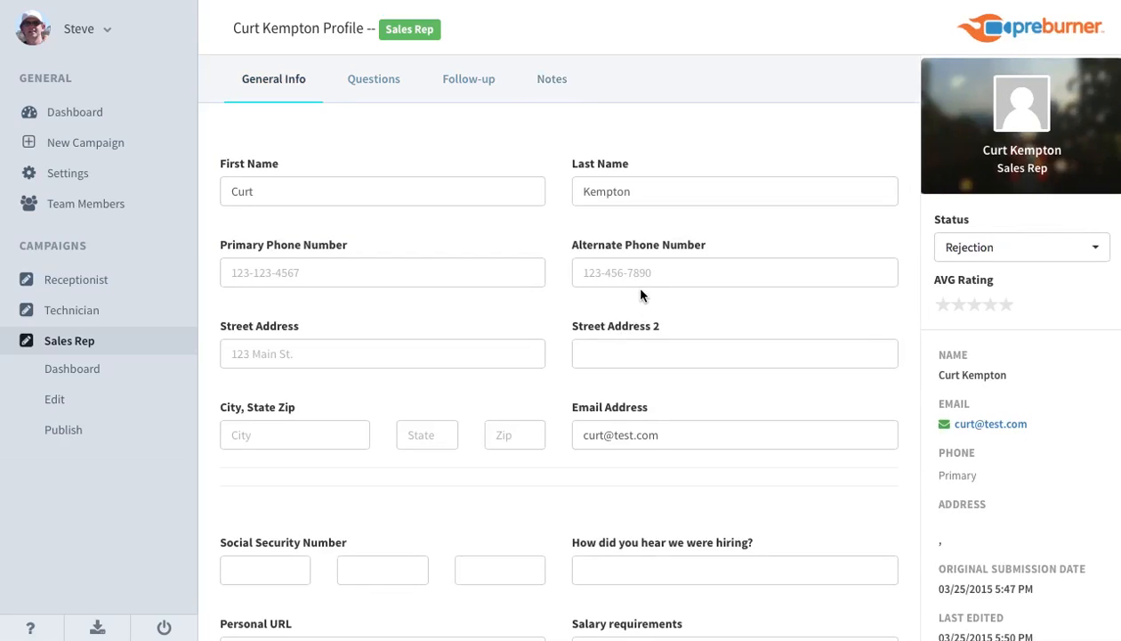
pyautogui.click(478, 84)
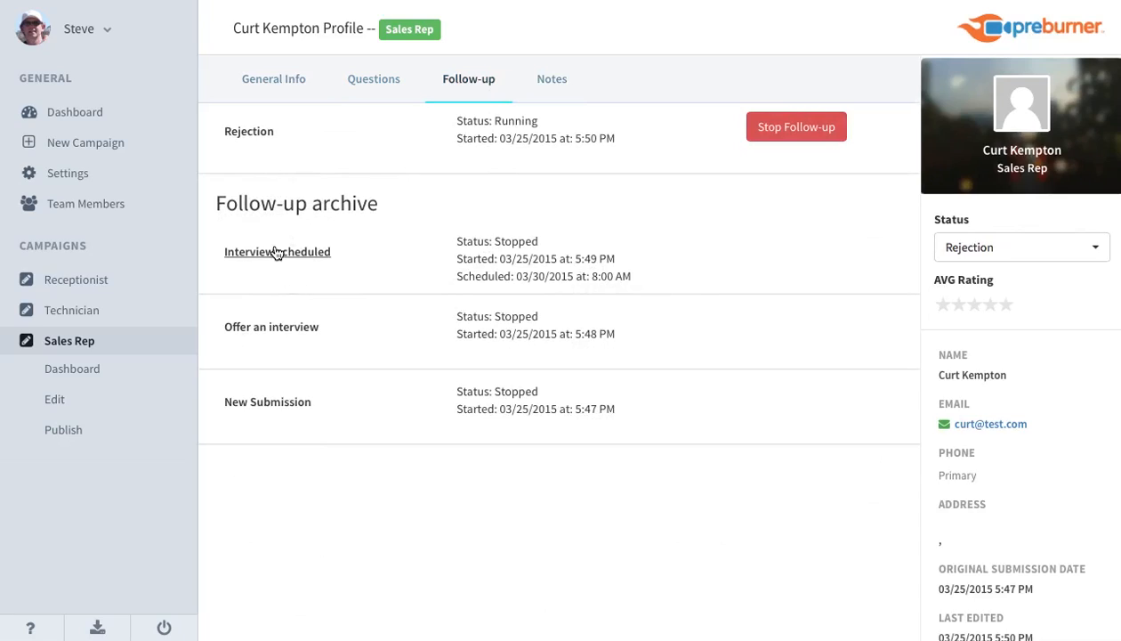
pyautogui.click(250, 135)
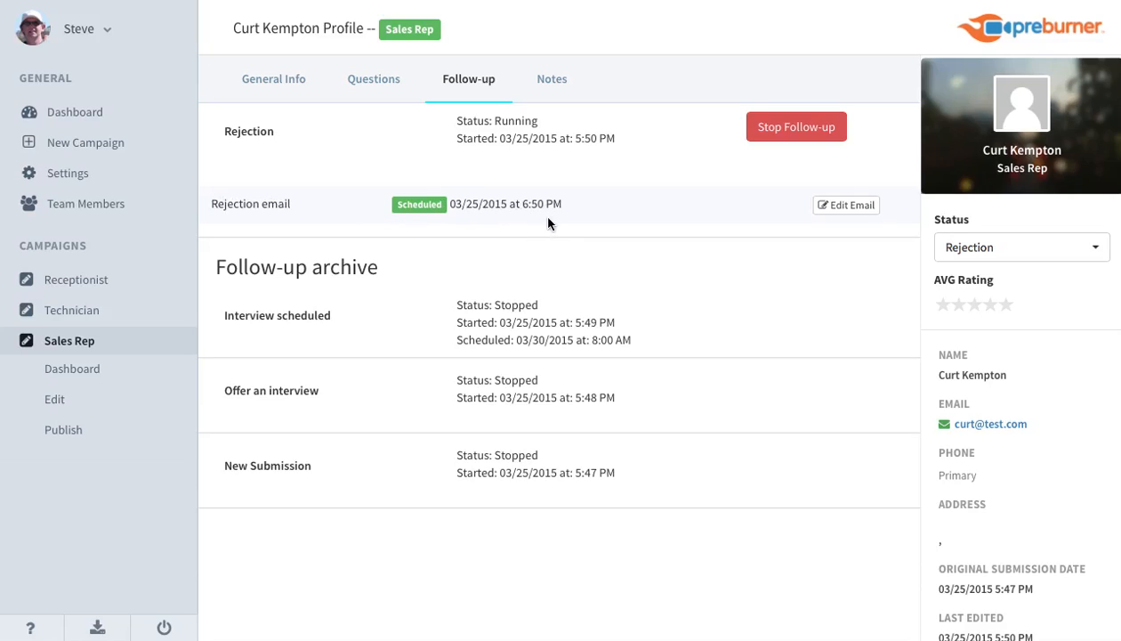
# Open the scheduled Rejection email for editing and review its recipients, message and step options.
pyautogui.click(857, 206)
pyautogui.scroll(-3, 494, 351)
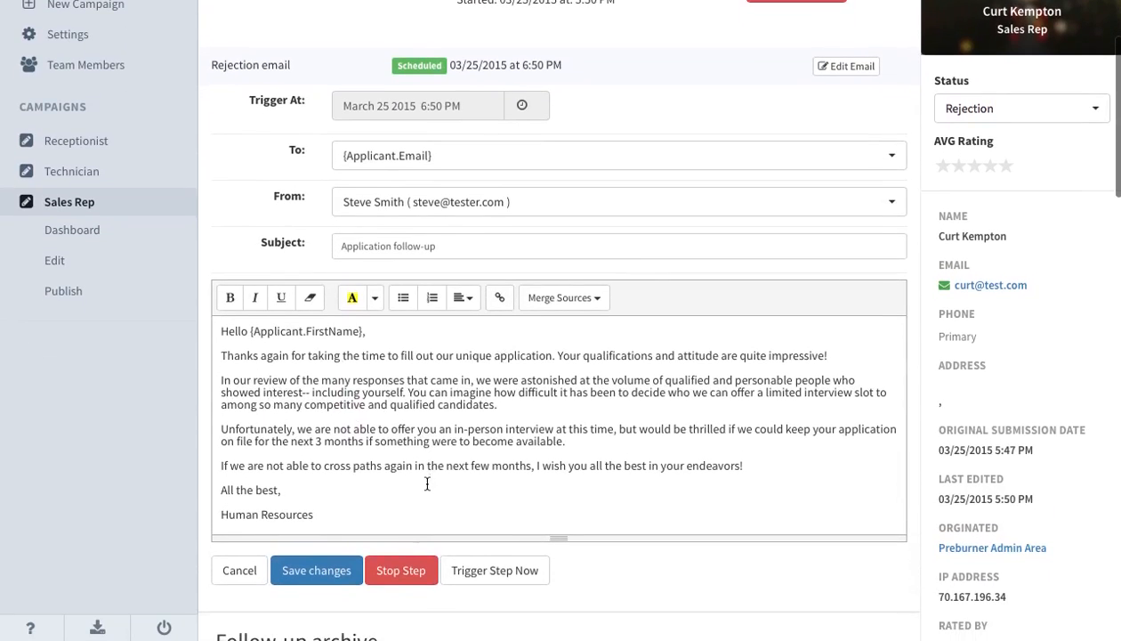
pyautogui.scroll(-5, 427, 483)
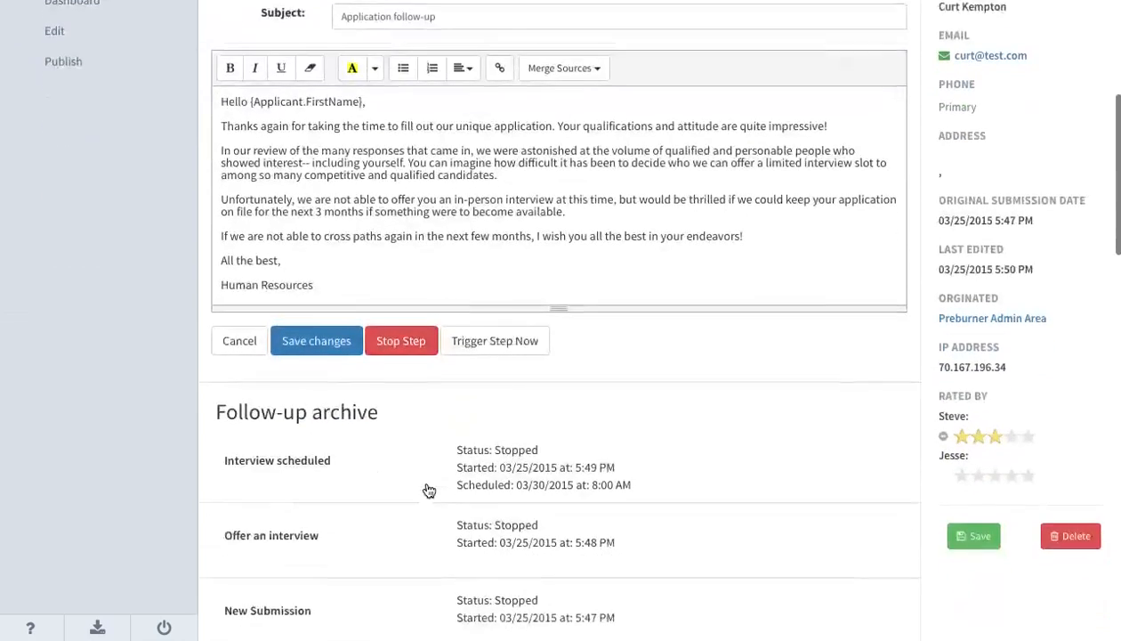
# Expand the archived Interview scheduled sequence and open Step 1's email to review its contents and the options for a stopped step.
pyautogui.click(319, 428)
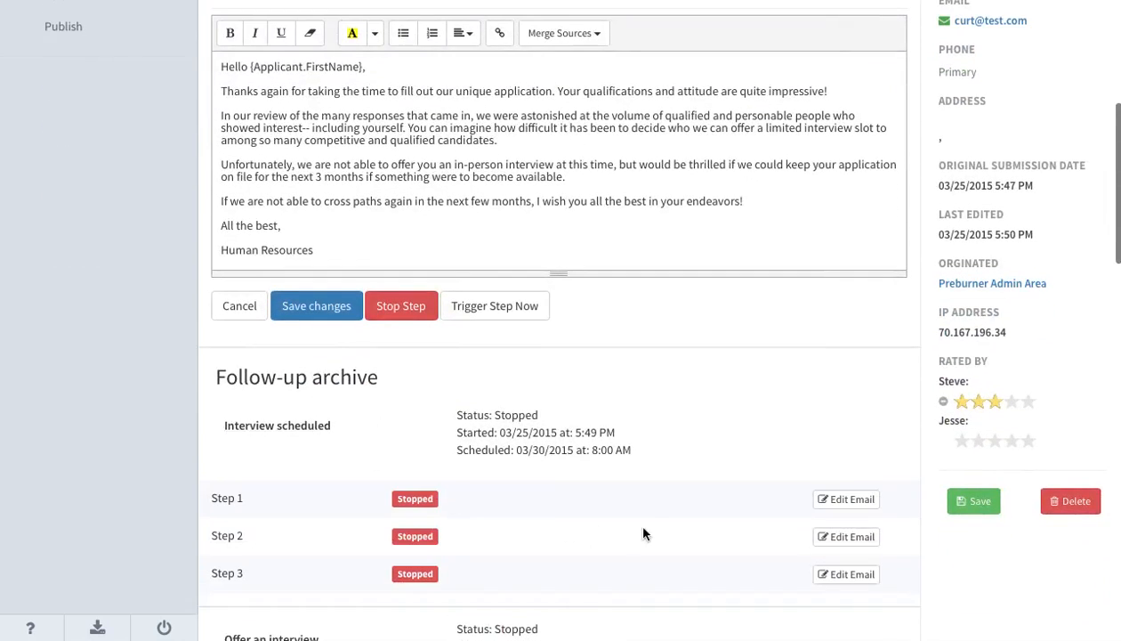
pyautogui.click(836, 499)
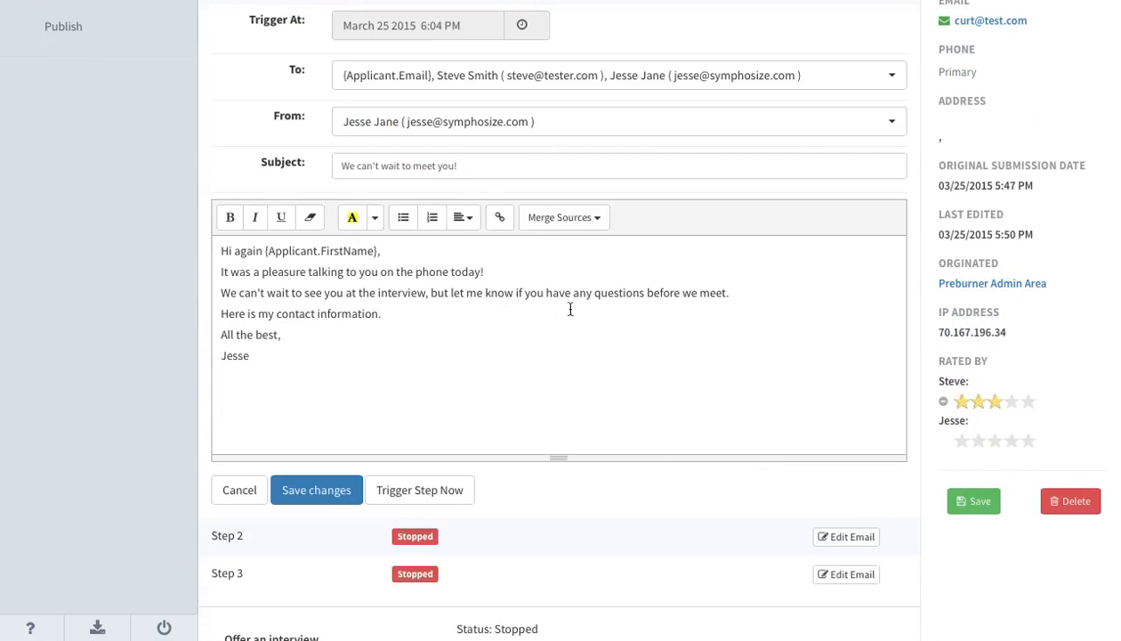
pyautogui.scroll(3, 479, 219)
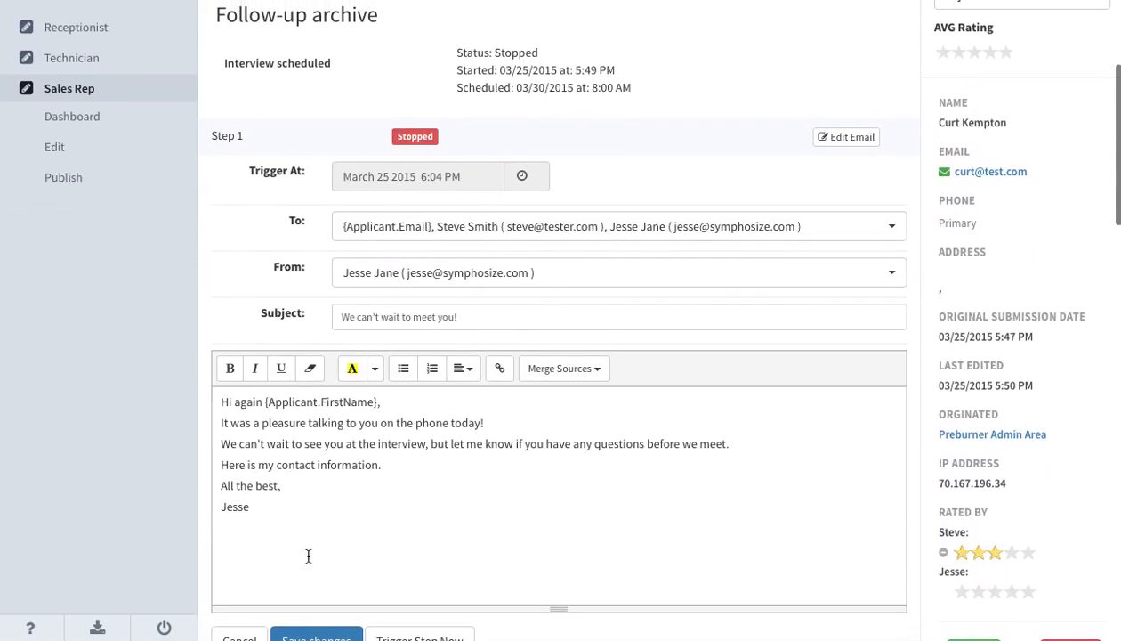
pyautogui.scroll(-3, 400, 518)
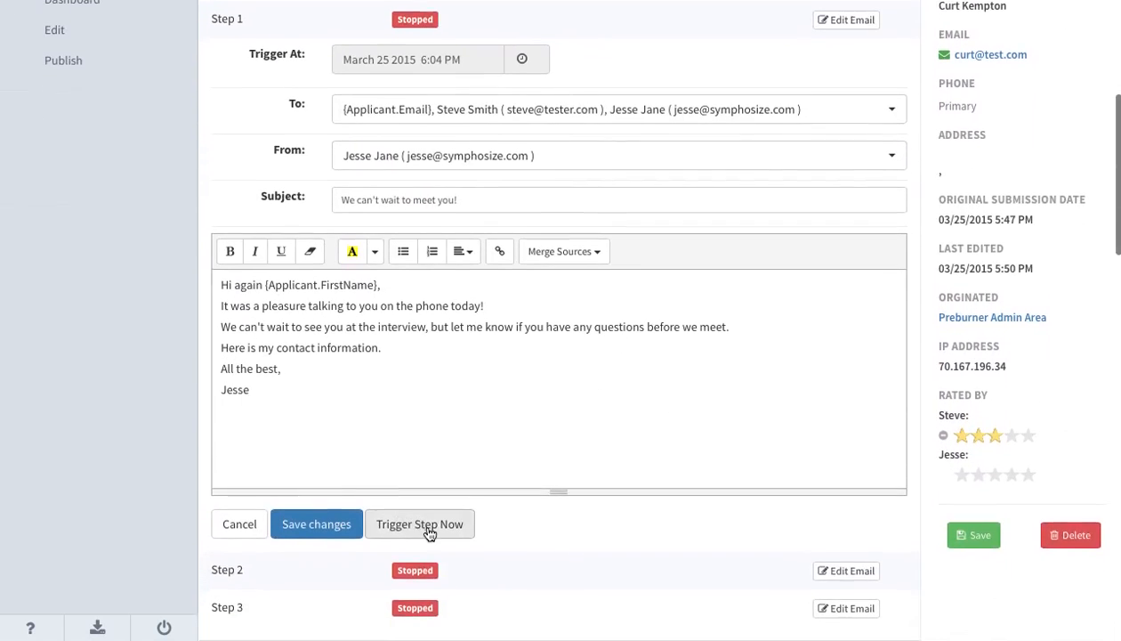
pyautogui.scroll(5, 533, 539)
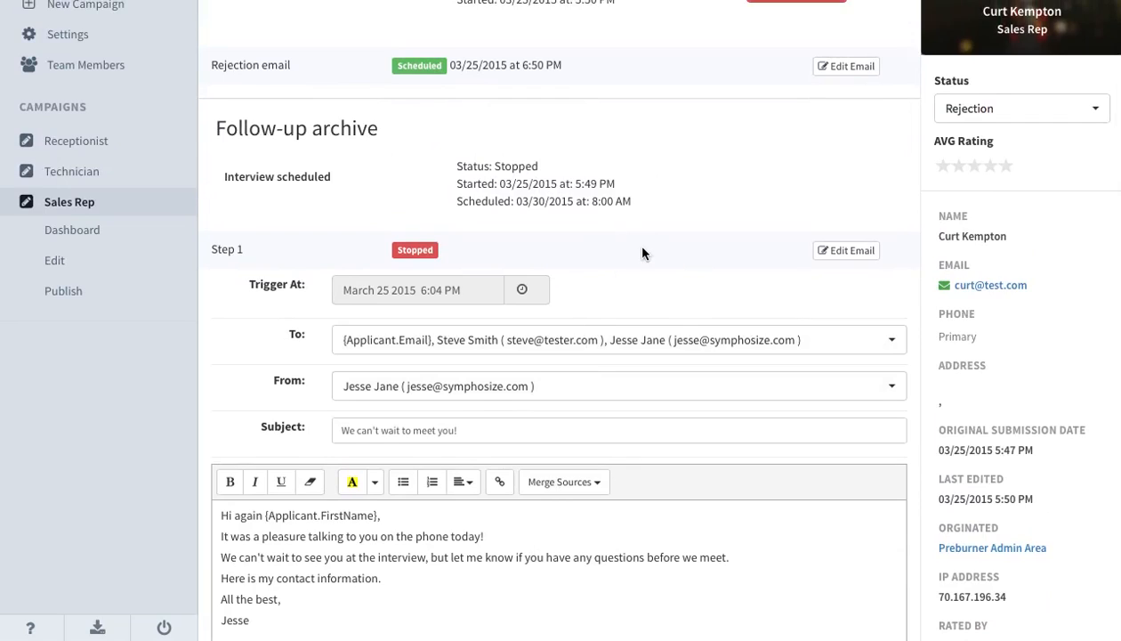
# Close the stopped Step 1 email, review the scheduled Rejection email's message and step options, and collapse the archived Interview scheduled sequence.
pyautogui.click(846, 250)
pyautogui.scroll(3, 742, 200)
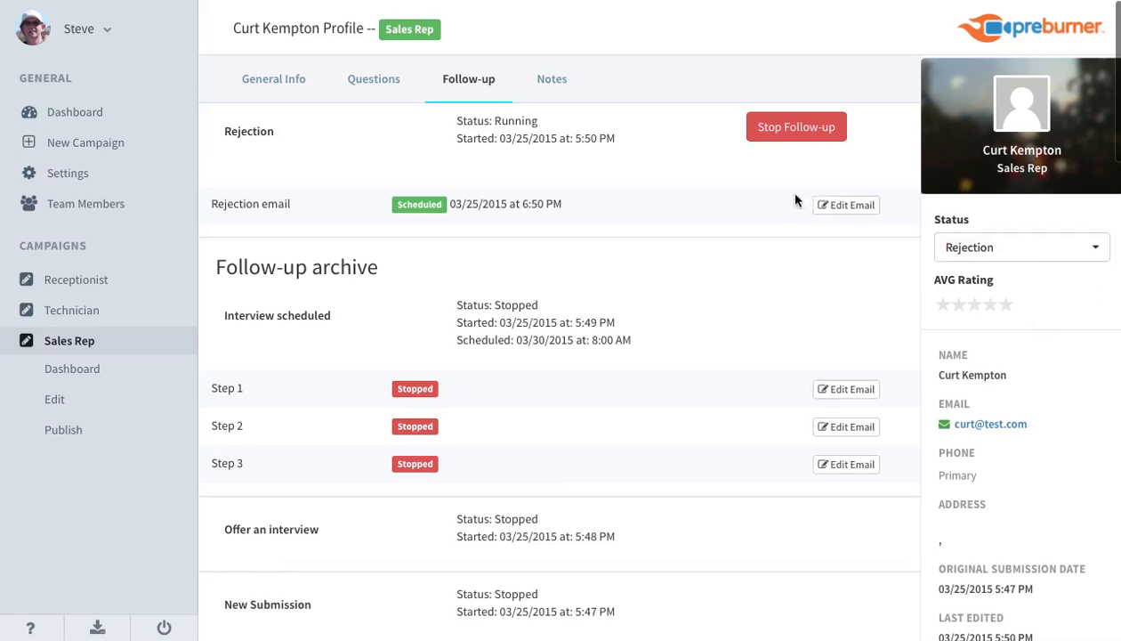
pyautogui.click(845, 206)
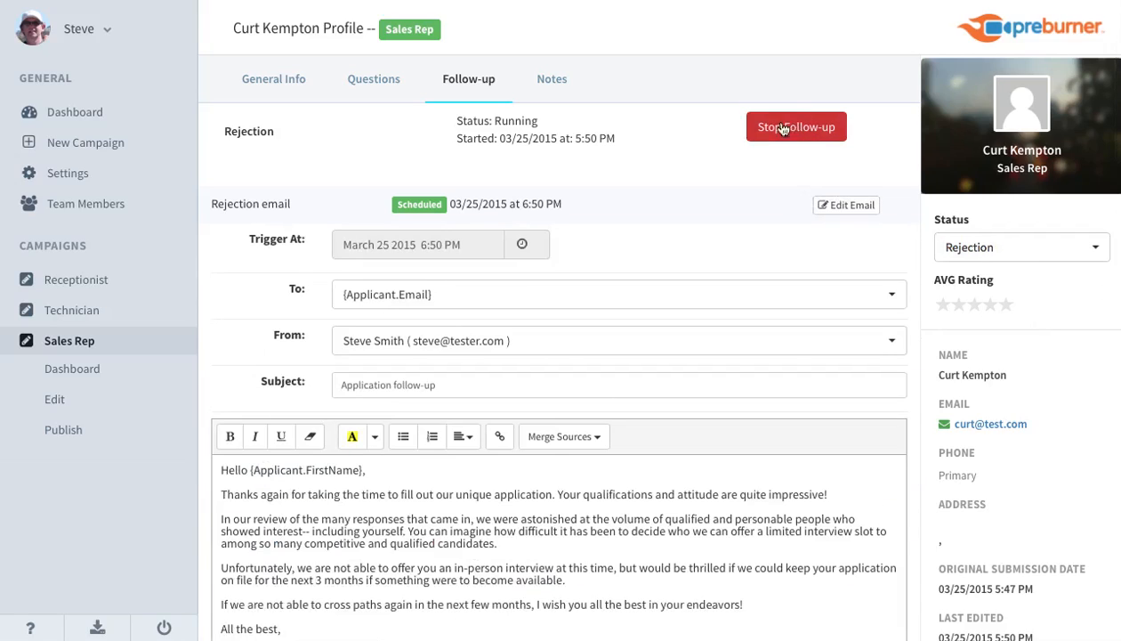
pyautogui.scroll(-5, 737, 206)
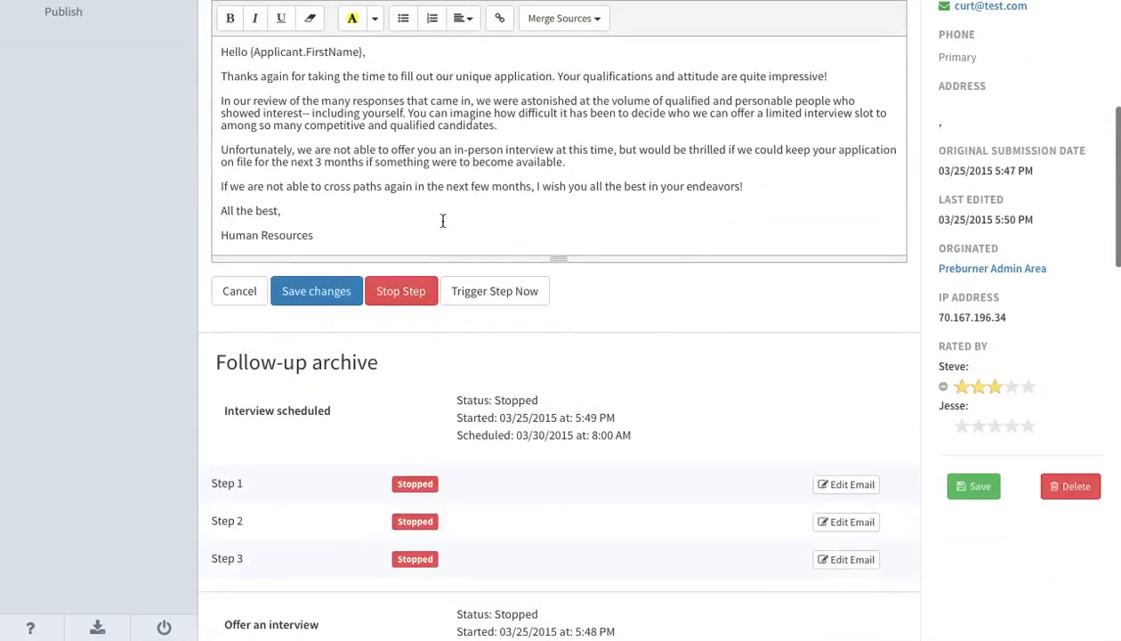
pyautogui.click(392, 292)
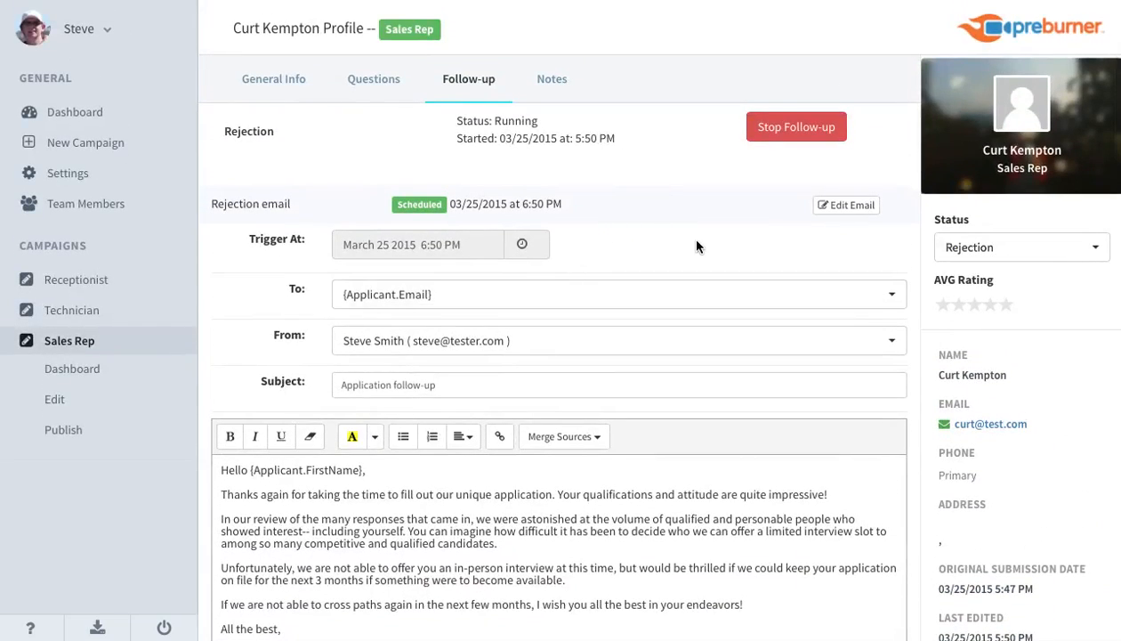
pyautogui.click(838, 208)
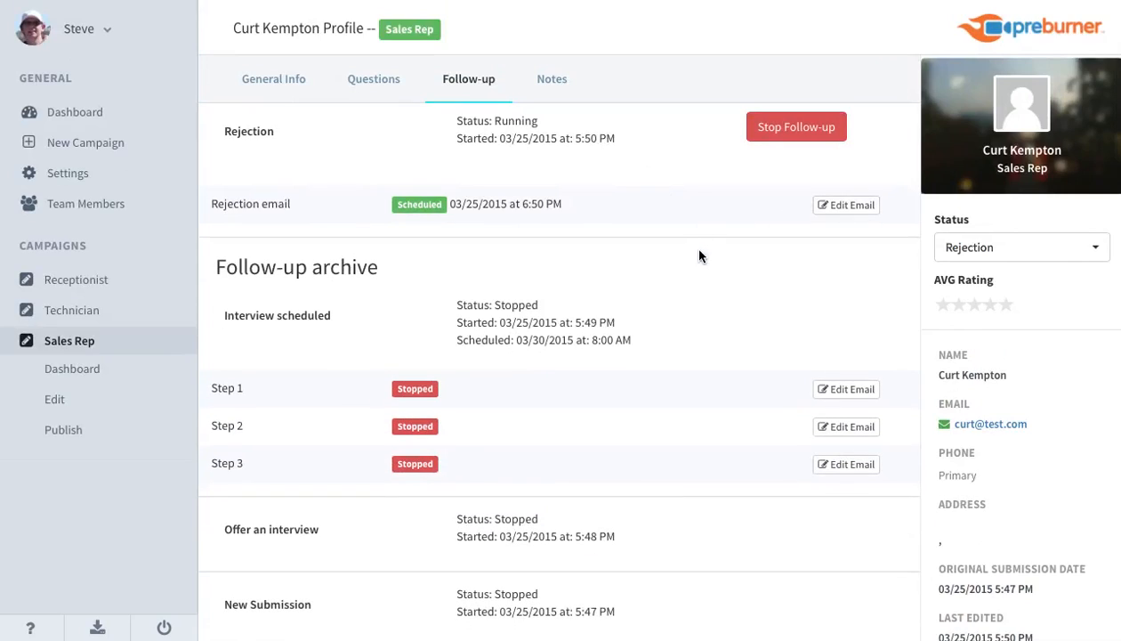
pyautogui.click(294, 314)
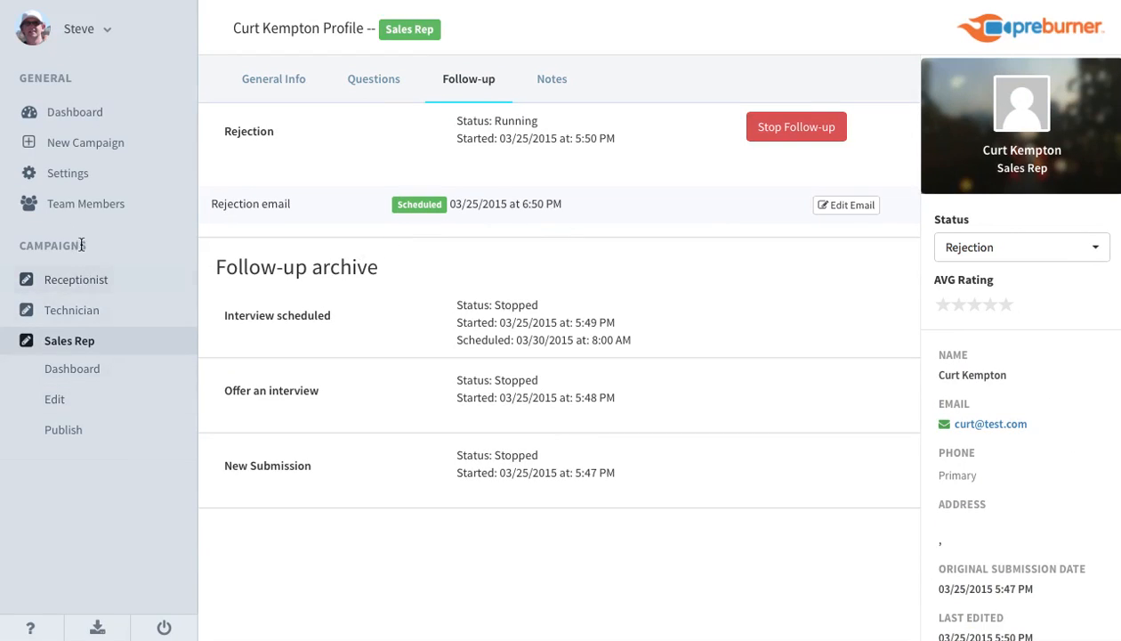
# Start a new campaign named Test, keeping the from-scratch introduction and conclusion and the default button, and proceed to its configuration.
pyautogui.click(86, 147)
pyautogui.tripleClick(419, 220)
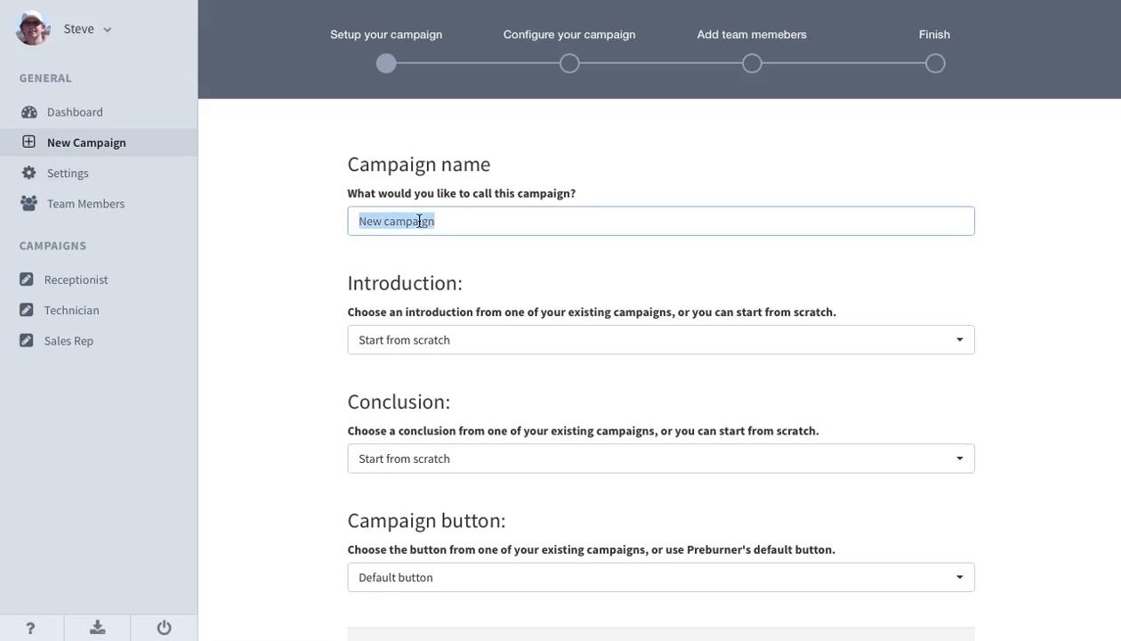
pyautogui.write('Test')
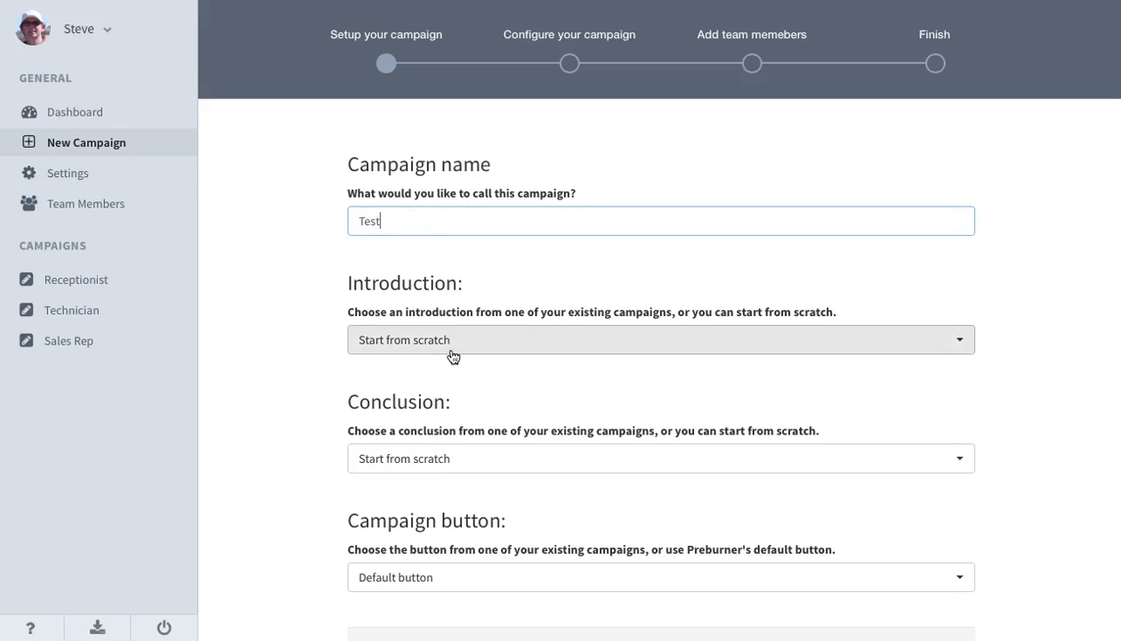
pyautogui.scroll(-1, 601, 528)
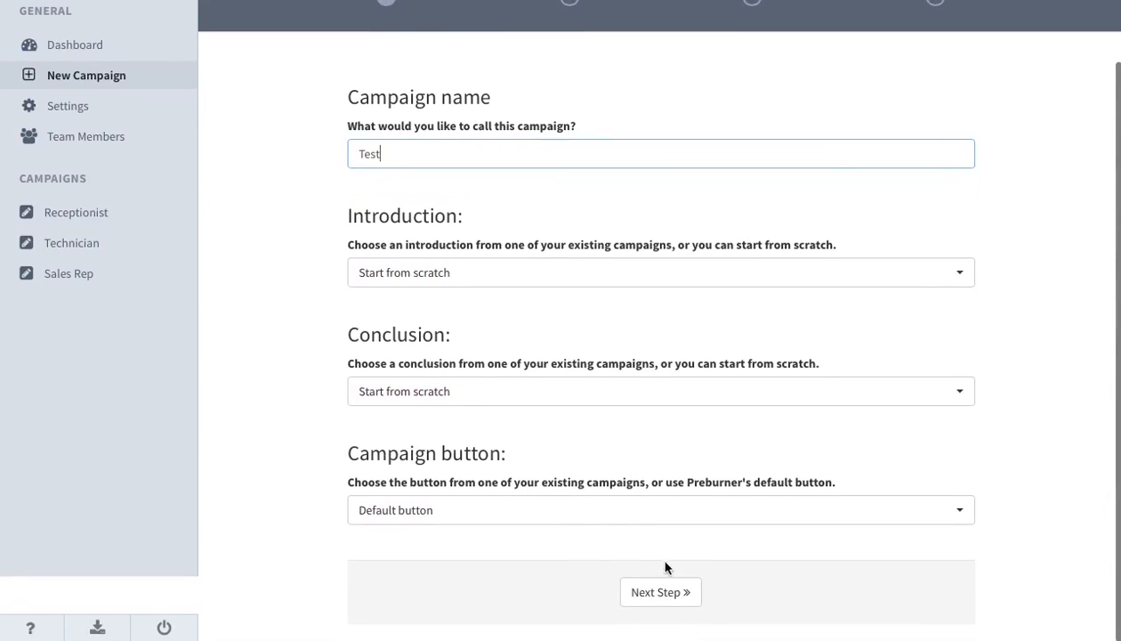
pyautogui.click(666, 590)
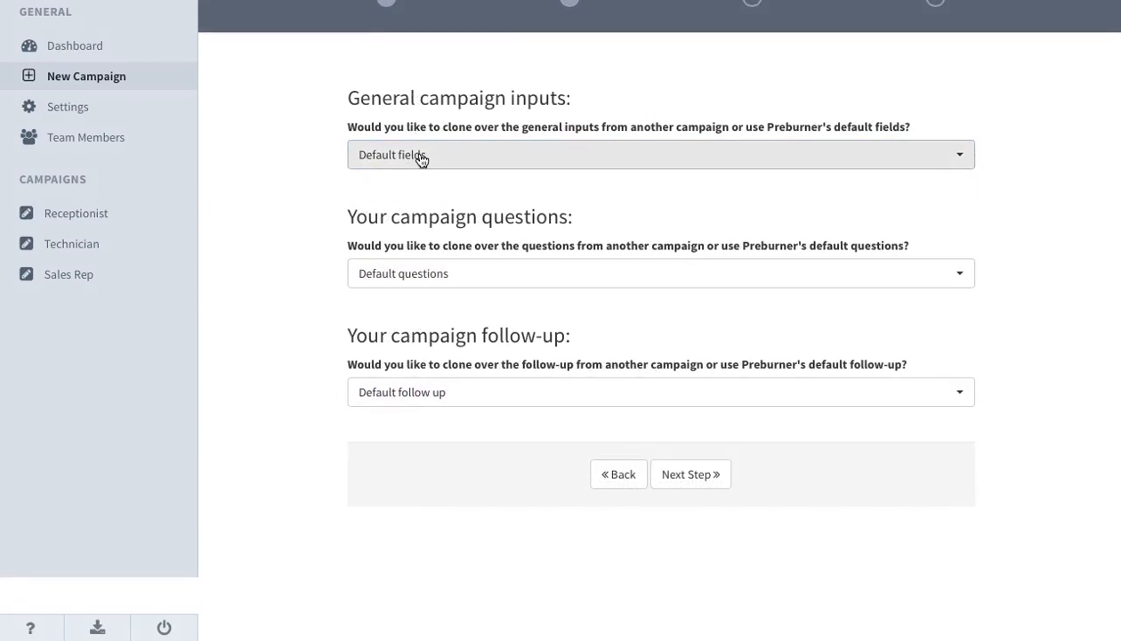
# Clone the follow-up from the Sales Rep campaign, keep the default fields and questions, and proceed to adding team members.
pyautogui.click(449, 393)
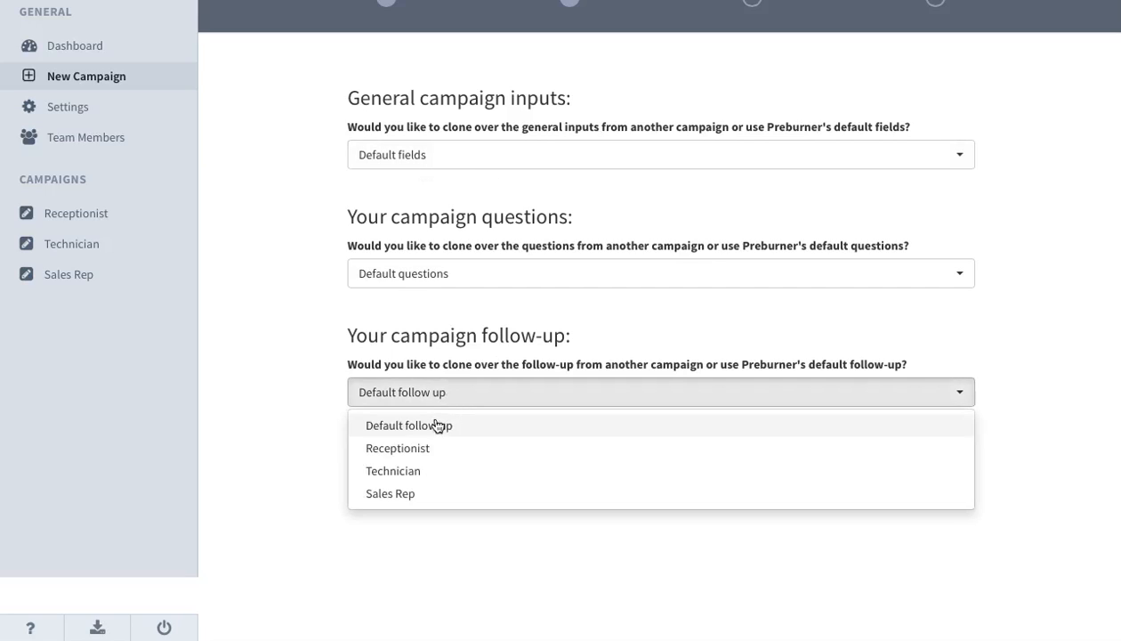
pyautogui.click(415, 494)
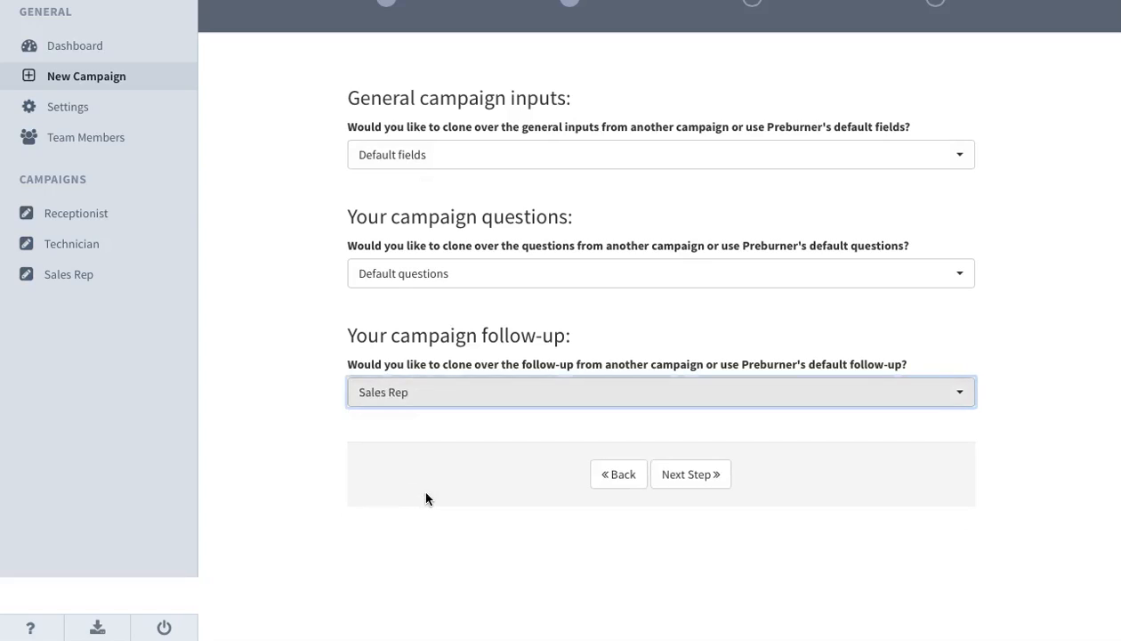
pyautogui.click(709, 475)
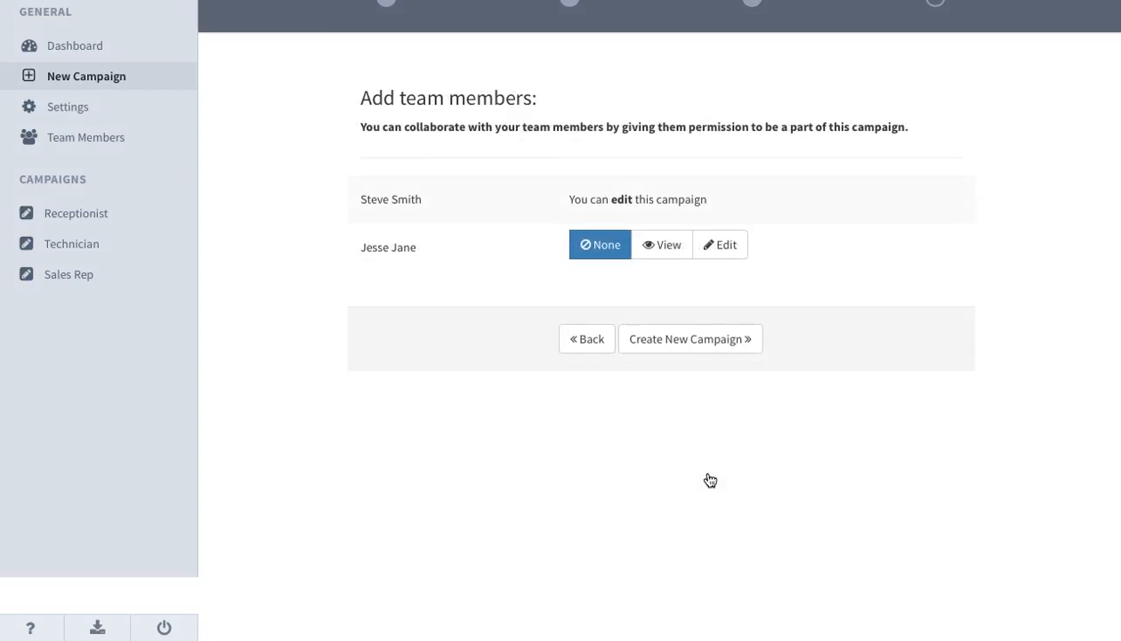
# Give the other team member View permission, create the new campaign and go to it.
pyautogui.click(657, 253)
pyautogui.click(687, 343)
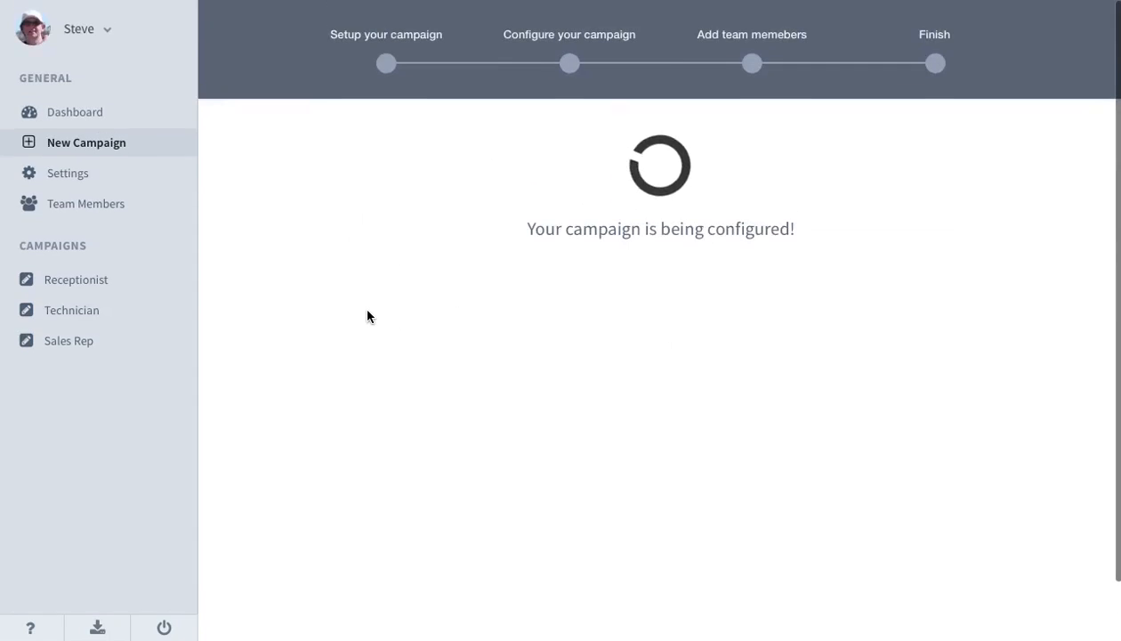
pyautogui.click(633, 265)
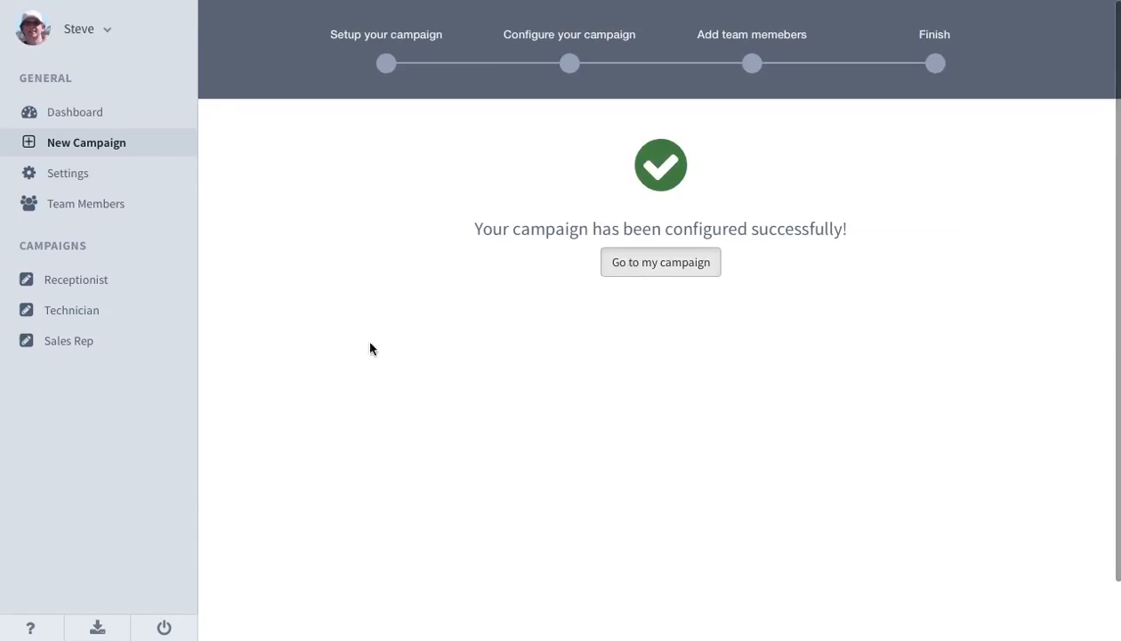
# Open the Test campaign's Follow Up Builder and expand Step 1 of the Interview scheduled sequence to check its cloned email.
pyautogui.click(310, 434)
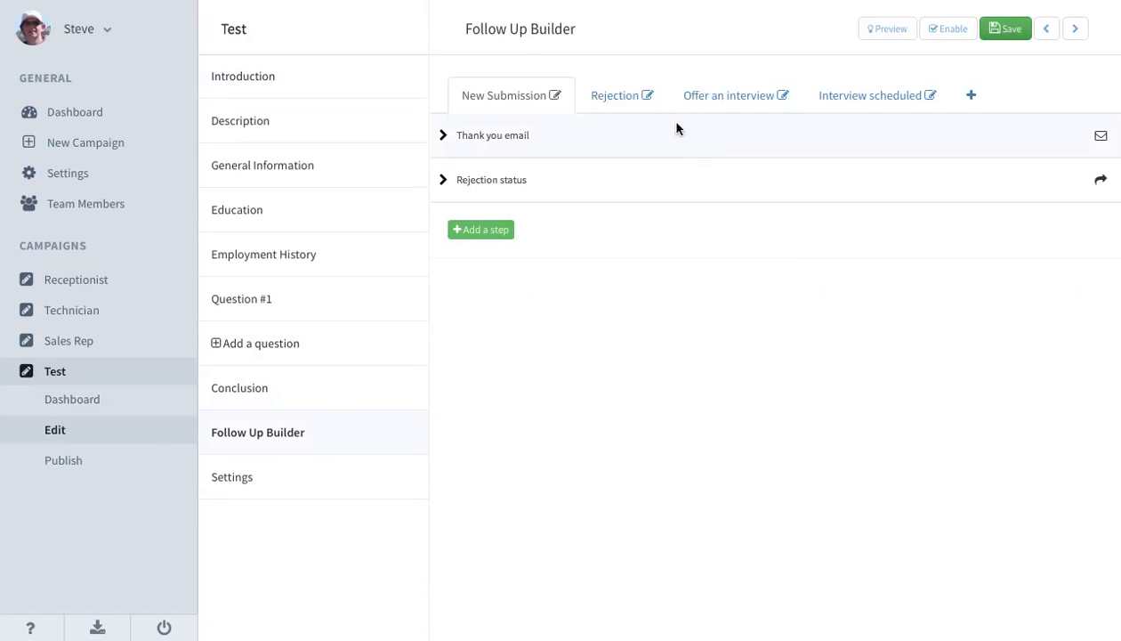
pyautogui.click(859, 107)
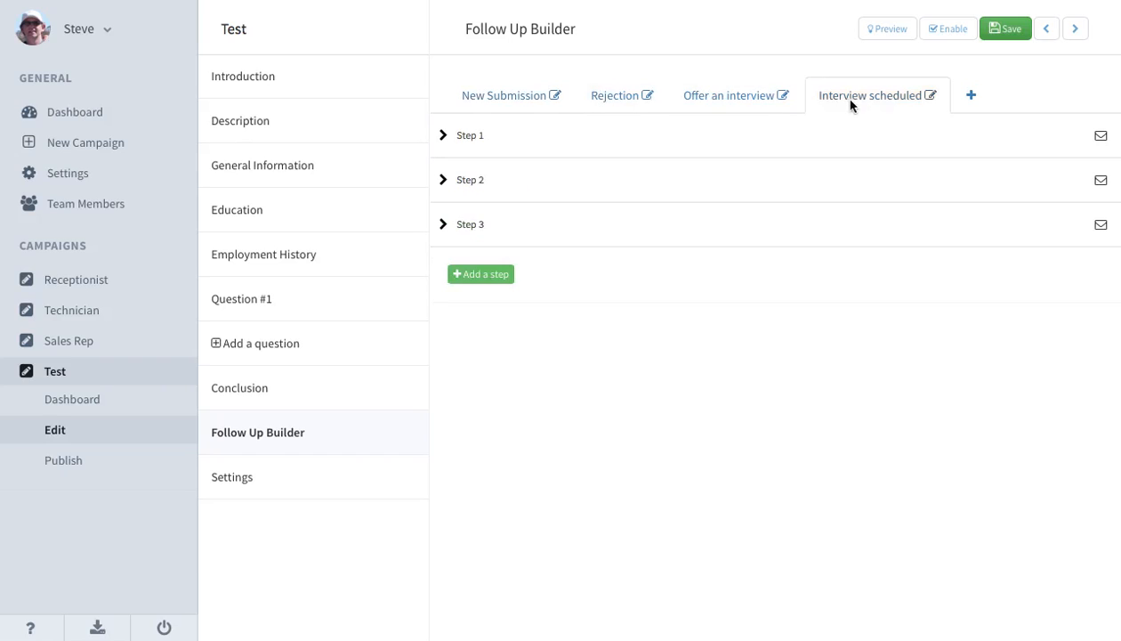
pyautogui.click(532, 148)
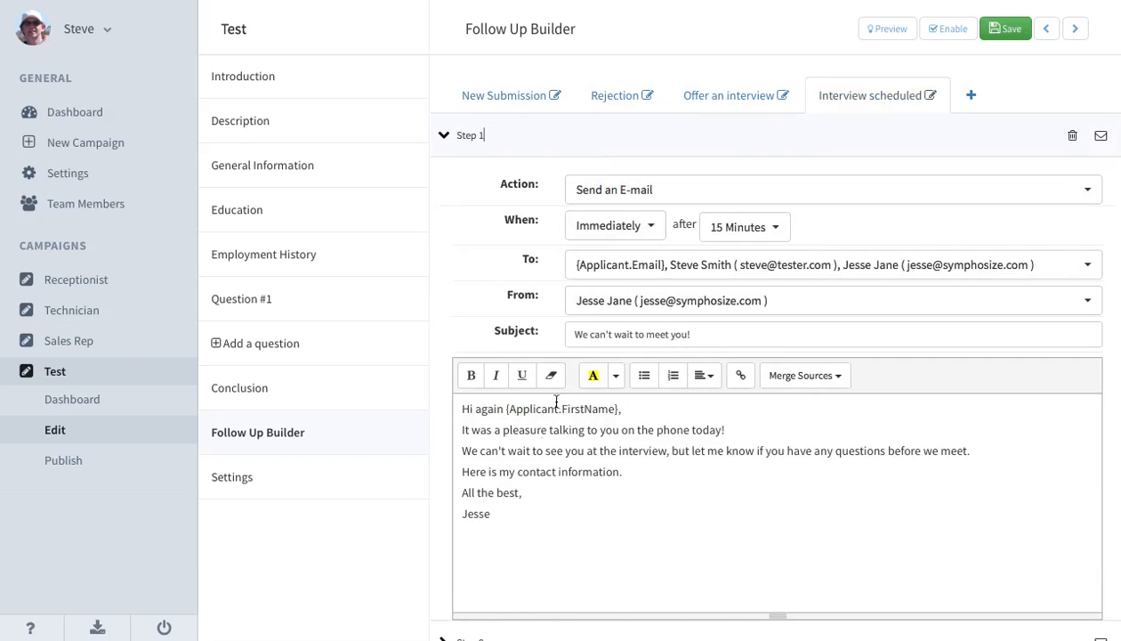
# Check the Offer an interview sequence, then review the Interview scheduled sequence's steps and collapse Step 1.
pyautogui.click(733, 101)
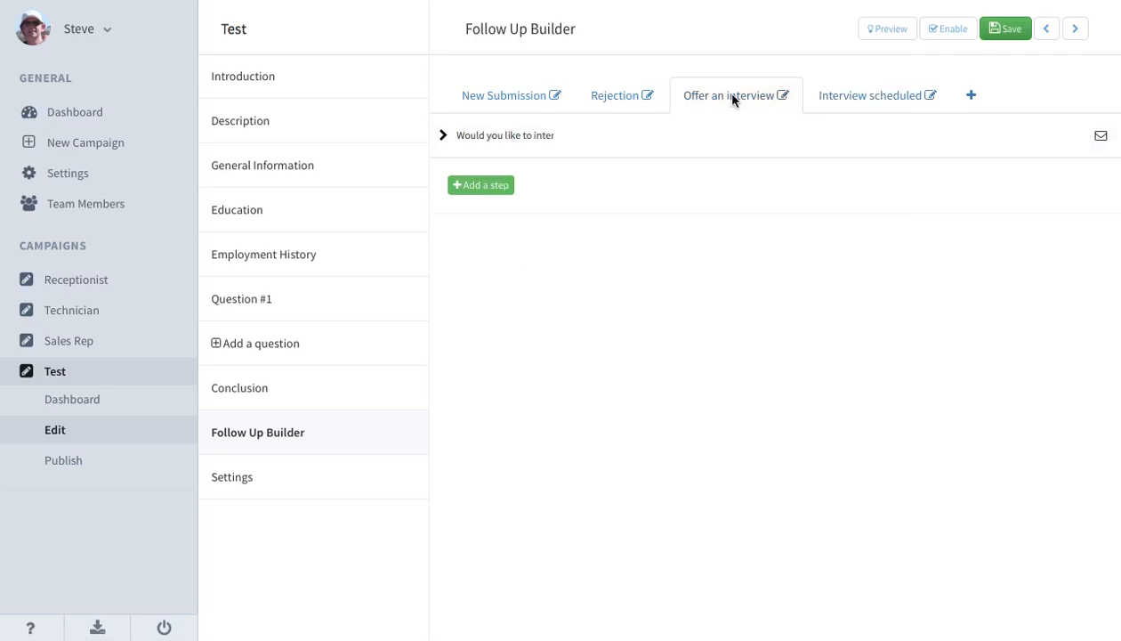
pyautogui.click(821, 96)
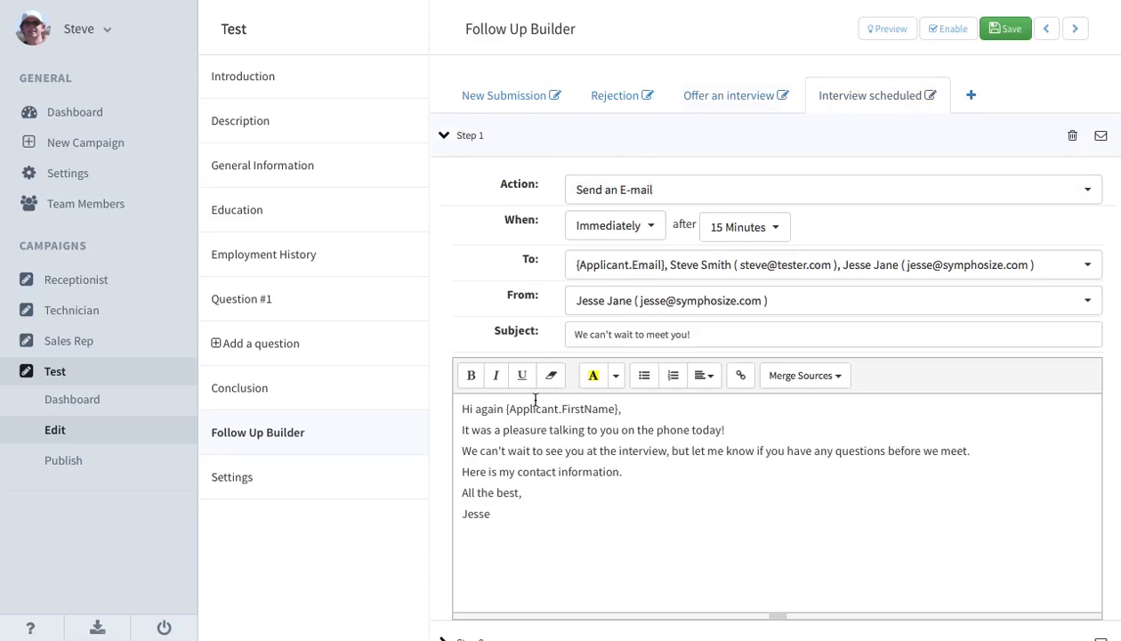
pyautogui.scroll(-3, 533, 400)
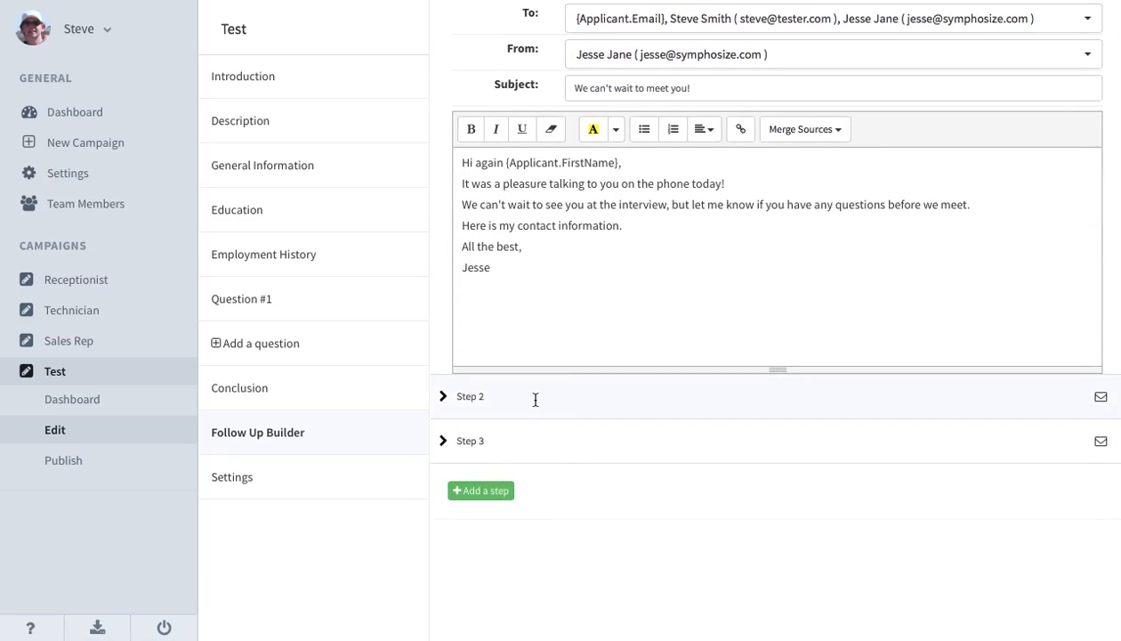
pyautogui.scroll(3, 534, 399)
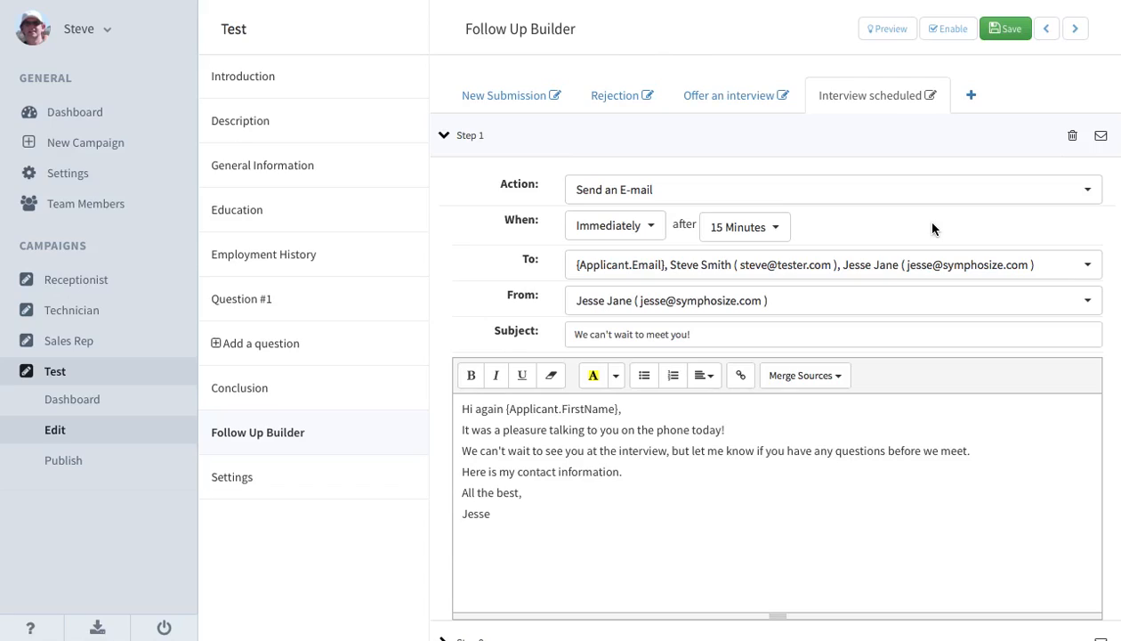
pyautogui.click(842, 123)
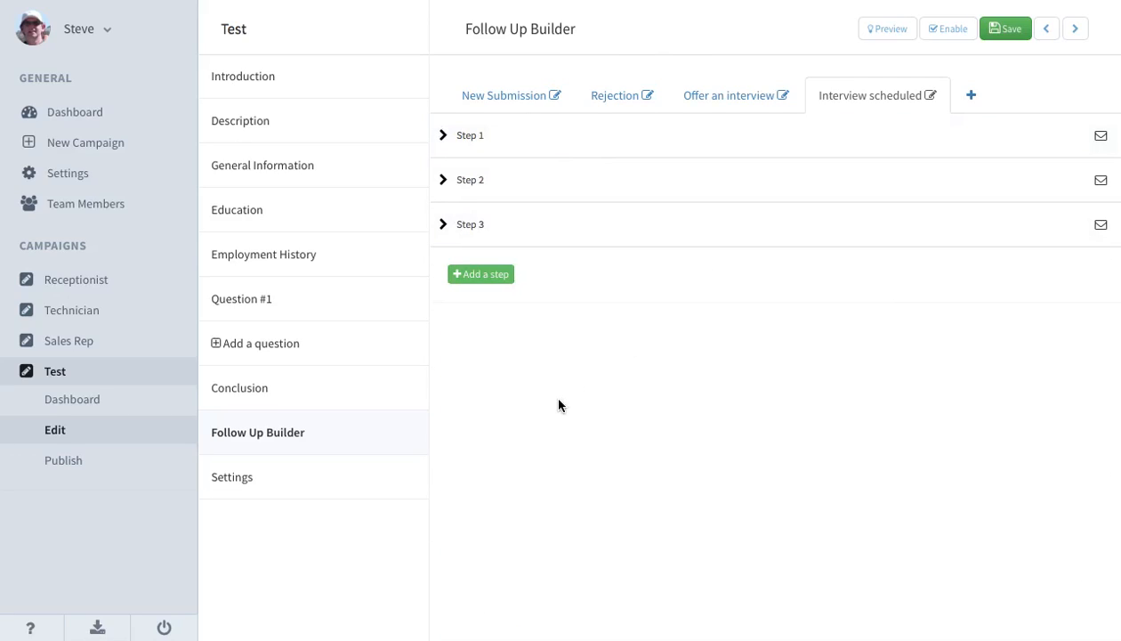